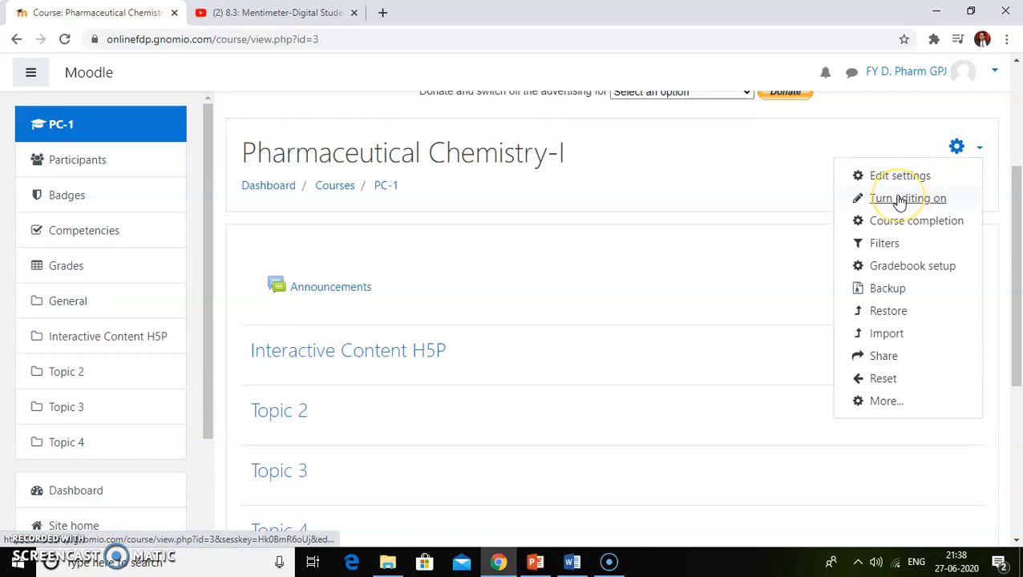
Step: Turn on editing for the Pharmaceutical Chemistry-I course
{"action": "left_click", "coordinate": [900, 200]}
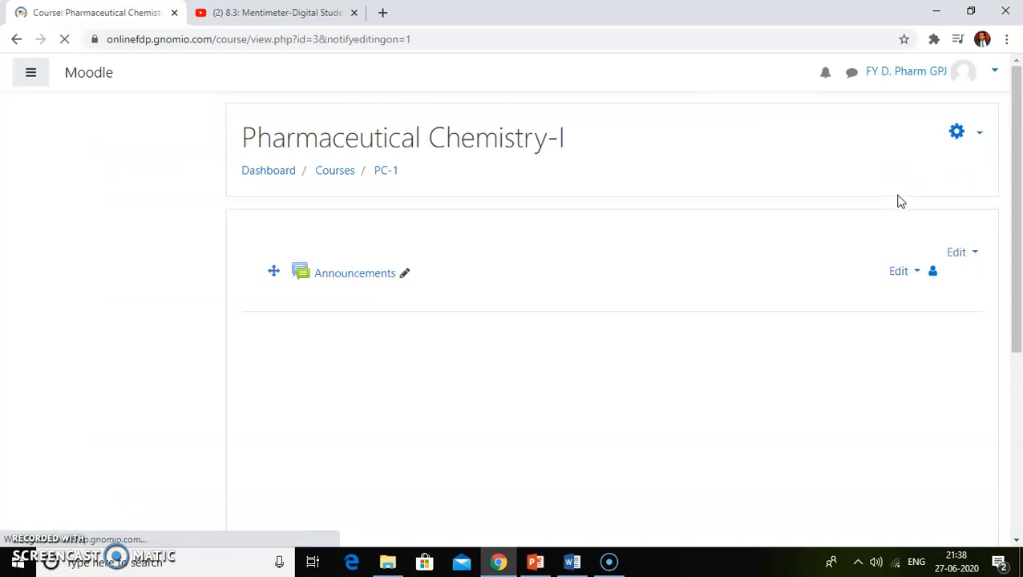
{"action": "scroll", "coordinate": [754, 223], "scroll_direction": "down", "scroll_amount": 1}
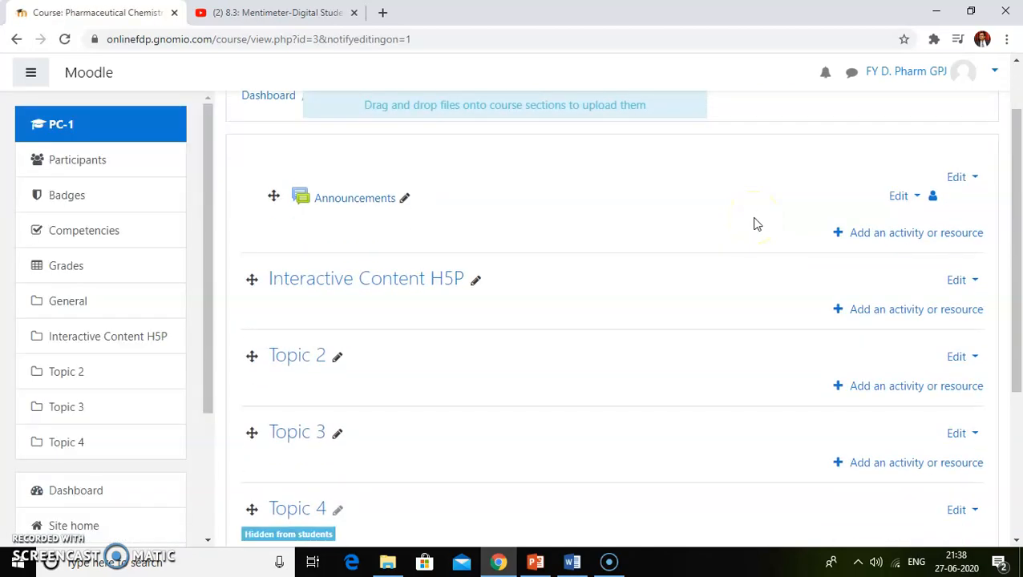
{"action": "scroll", "coordinate": [776, 263], "scroll_direction": "up", "scroll_amount": 1}
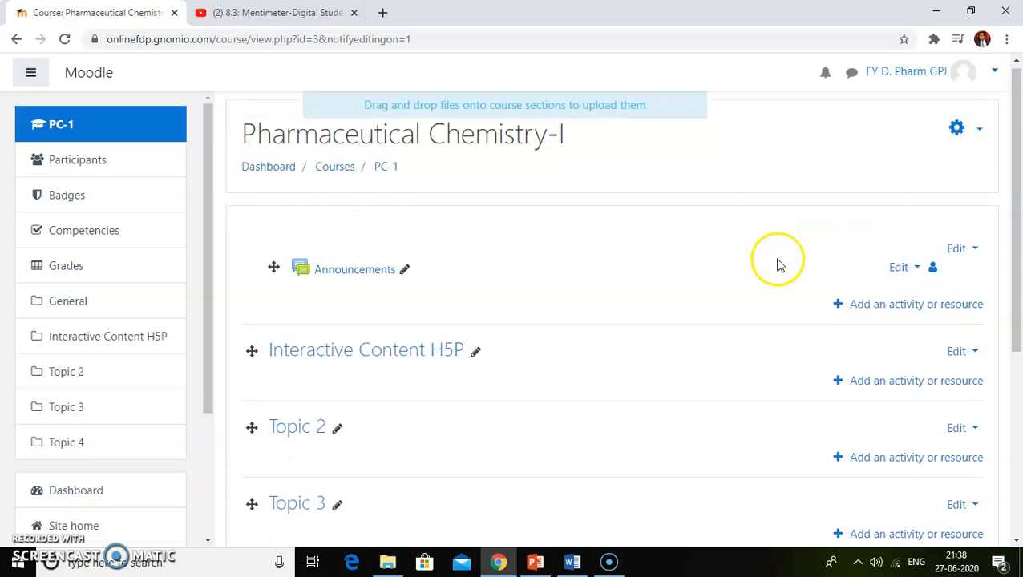
Step: Check which activities are offered for the Interactive Content H5P section, closing the list without adding any
{"action": "left_click", "coordinate": [872, 386]}
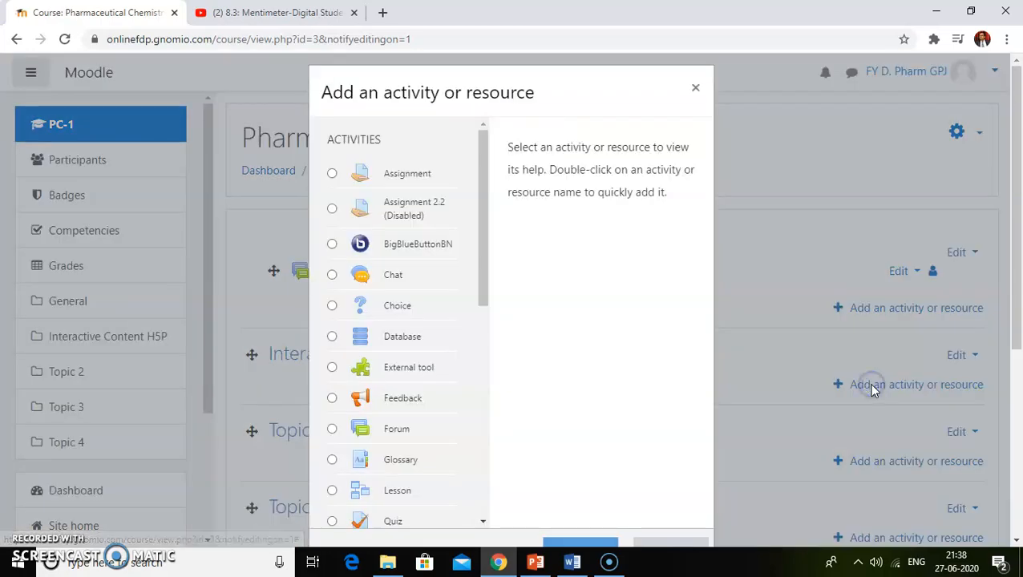
{"action": "left_click_drag", "start_coordinate": [484, 256], "coordinate": [484, 325]}
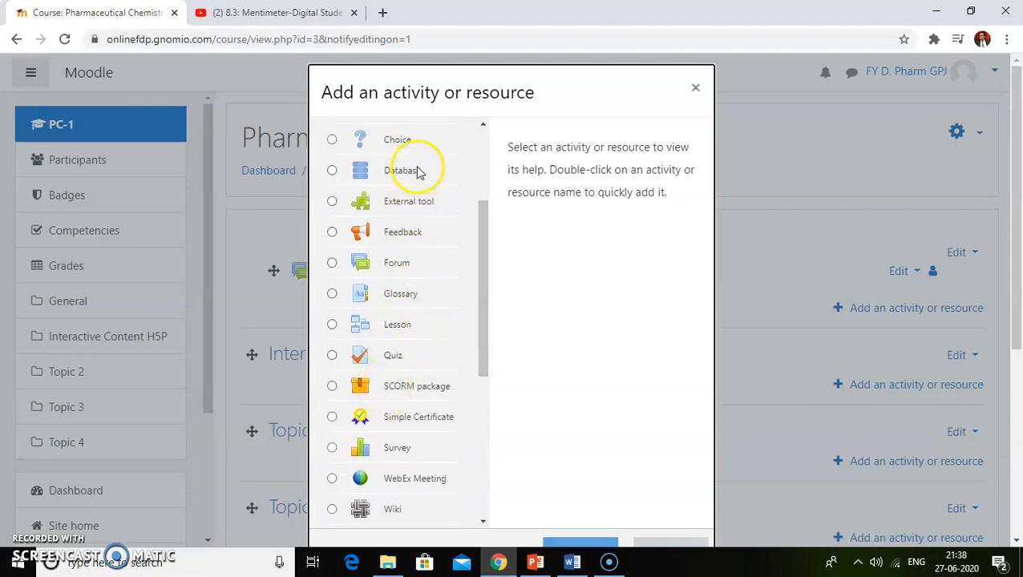
{"action": "left_click", "coordinate": [696, 91]}
Step: Go to the activity module management page among the plugins in the site administration
{"action": "left_click_drag", "start_coordinate": [211, 266], "coordinate": [205, 378]}
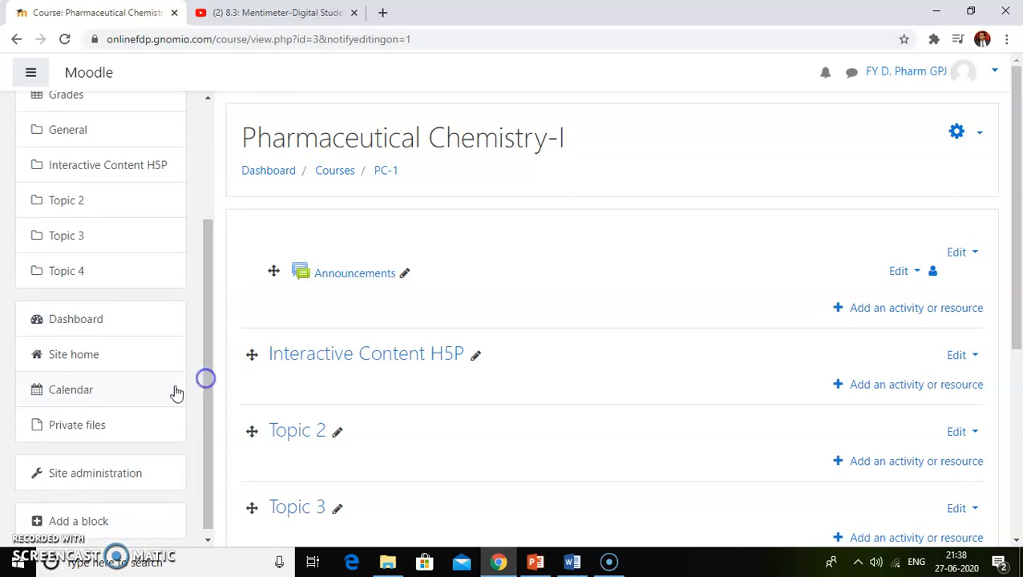
{"action": "left_click", "coordinate": [87, 475]}
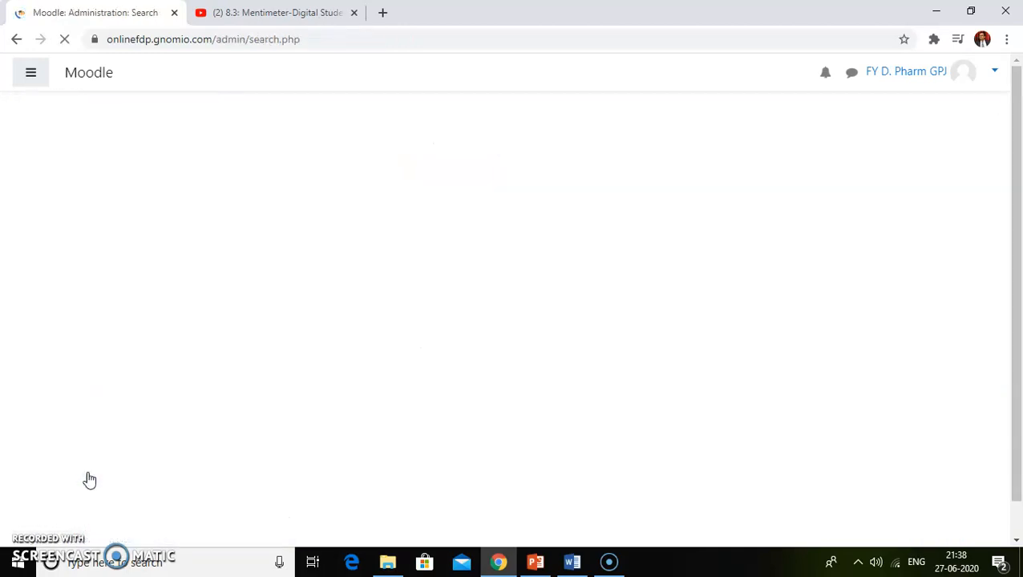
{"action": "scroll", "coordinate": [432, 348], "scroll_direction": "down", "scroll_amount": 4}
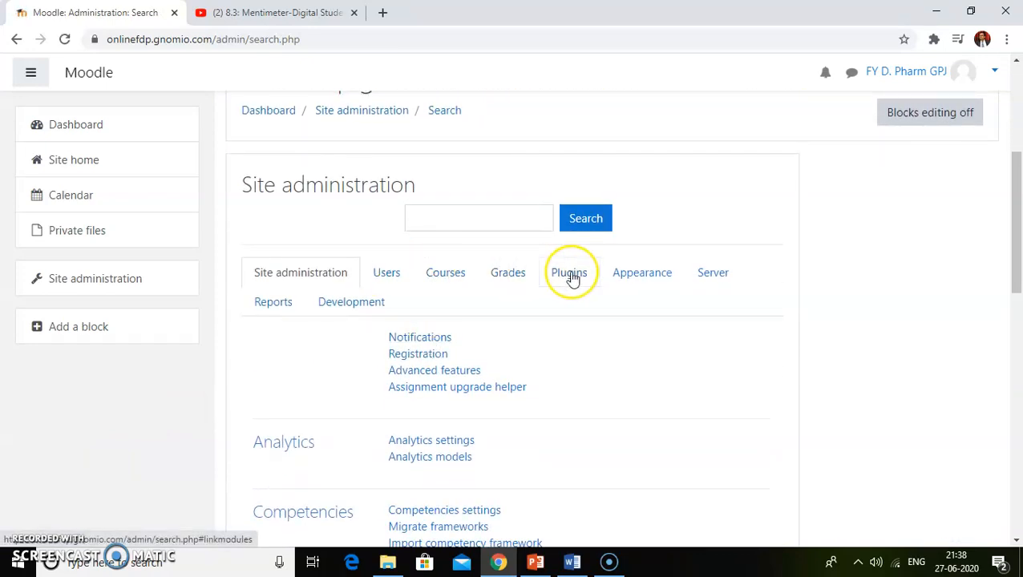
{"action": "left_click", "coordinate": [570, 274]}
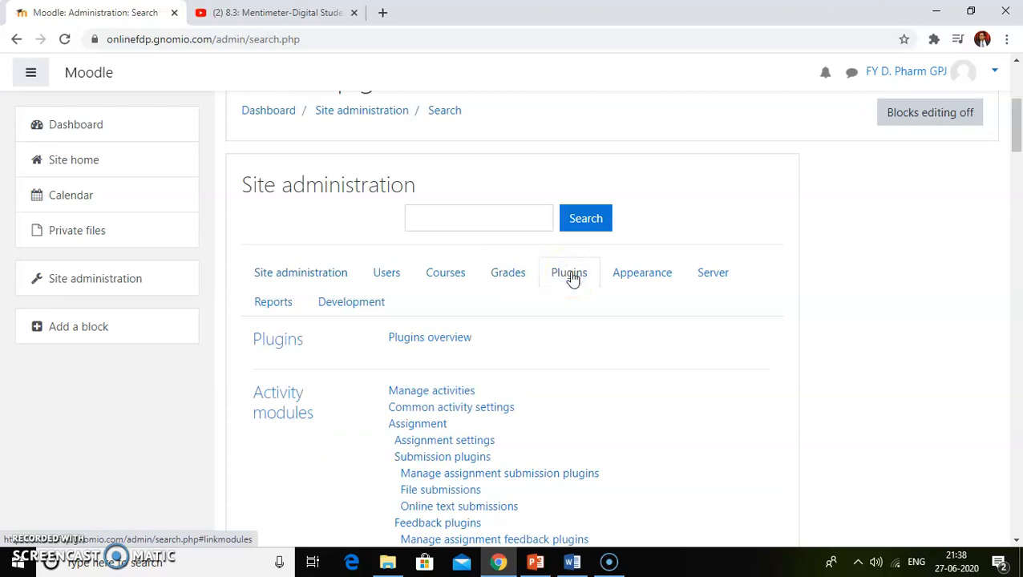
{"action": "scroll", "coordinate": [573, 278], "scroll_direction": "down", "scroll_amount": 1}
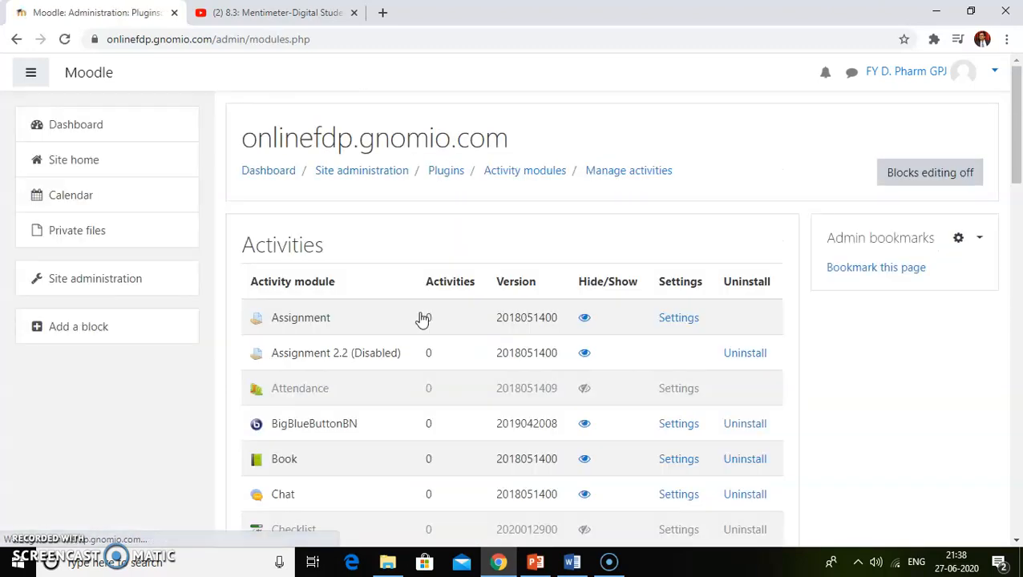
Step: Enable the hidden Interactive Content activity module and check its entry in the activities list
{"action": "scroll", "coordinate": [422, 318], "scroll_direction": "down", "scroll_amount": 1}
{"action": "scroll", "coordinate": [423, 319], "scroll_direction": "down", "scroll_amount": 3}
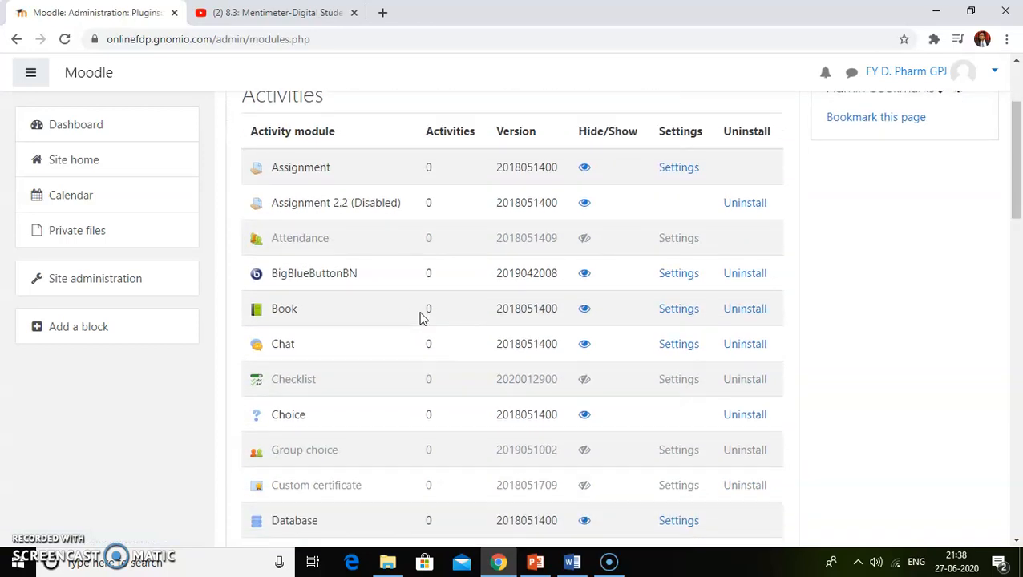
{"action": "scroll", "coordinate": [422, 318], "scroll_direction": "down", "scroll_amount": 3}
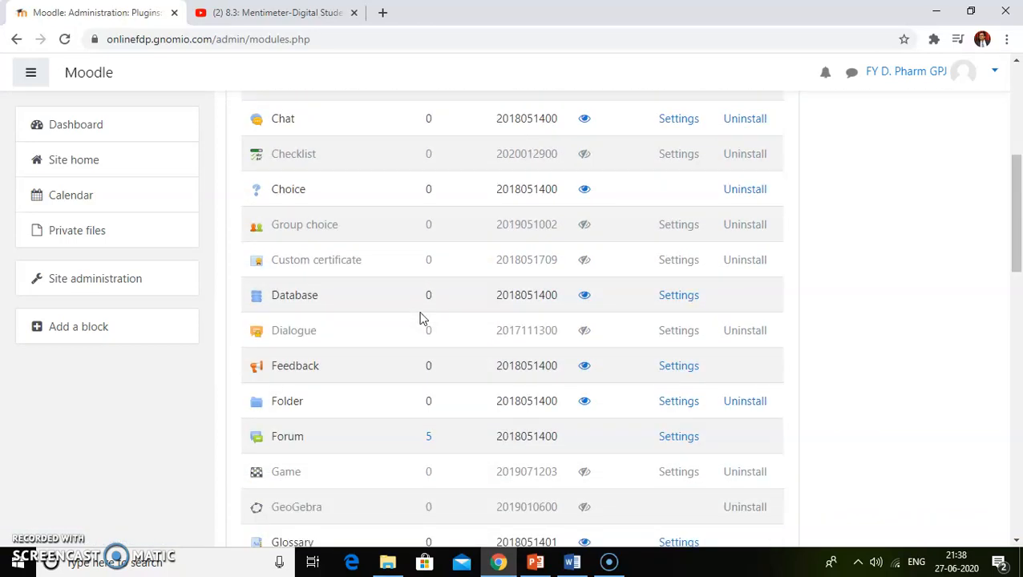
{"action": "scroll", "coordinate": [423, 318], "scroll_direction": "down", "scroll_amount": 1}
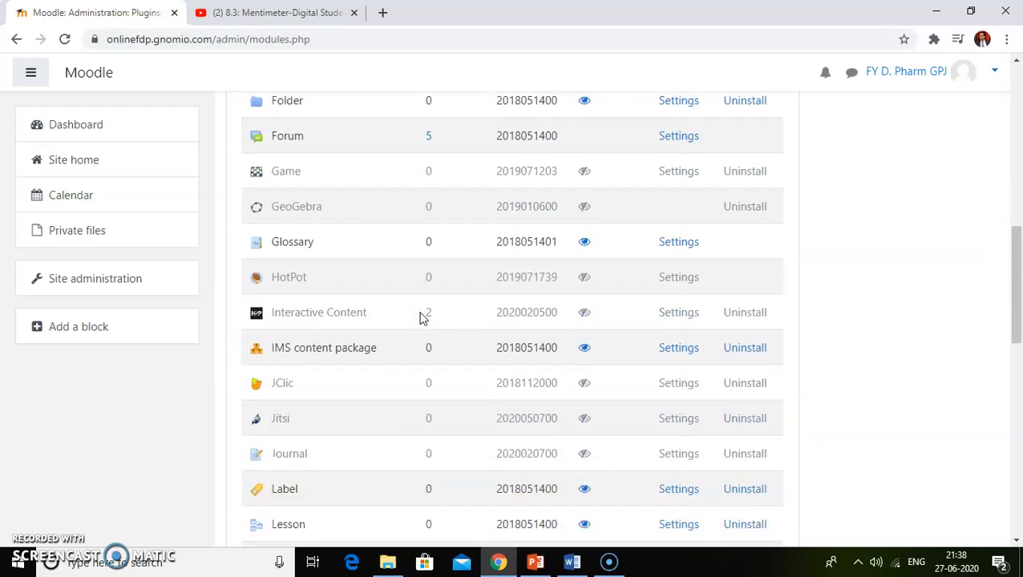
{"action": "left_click", "coordinate": [303, 326]}
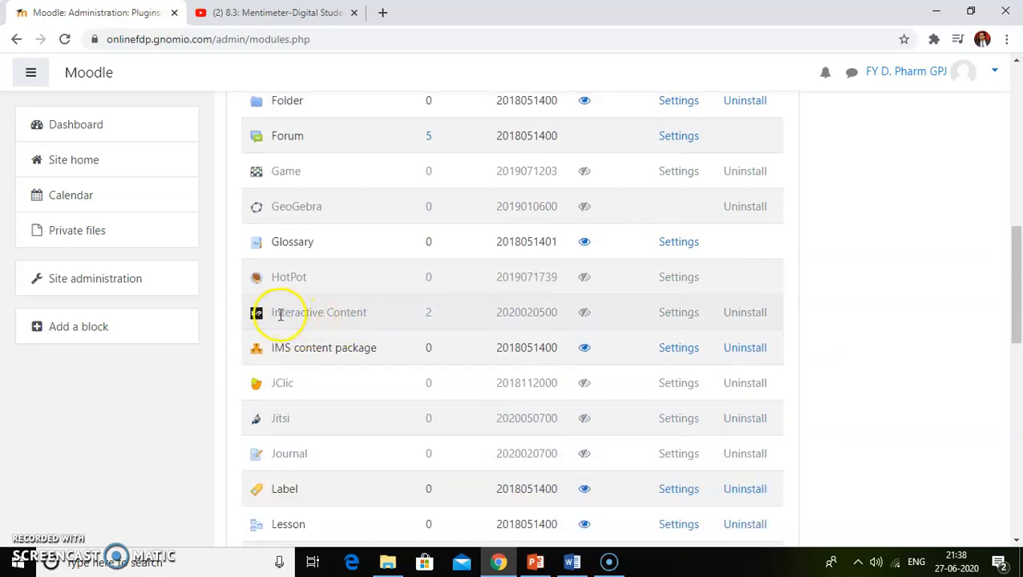
{"action": "left_click", "coordinate": [585, 314]}
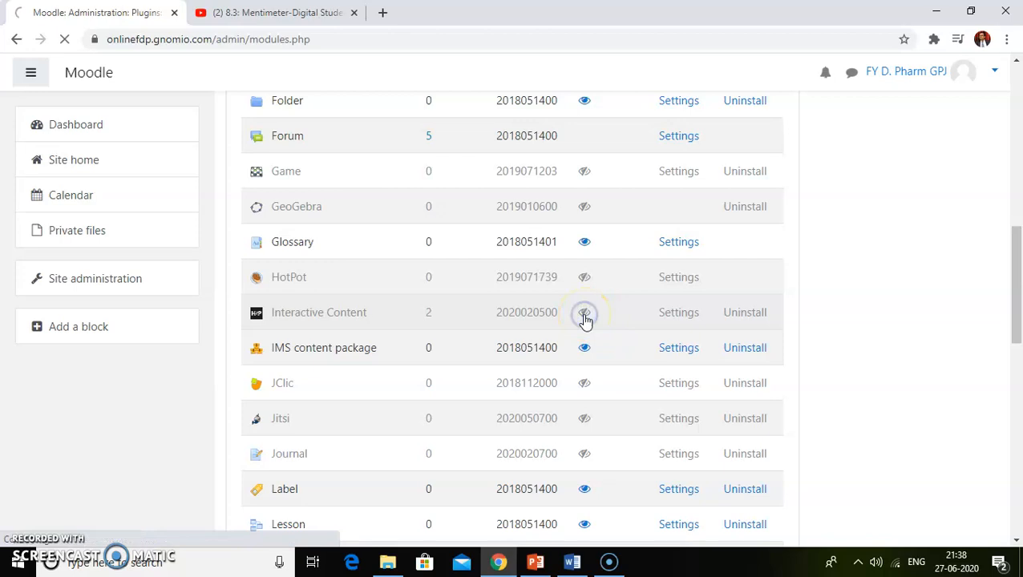
{"action": "scroll", "coordinate": [586, 321], "scroll_direction": "down", "scroll_amount": 3}
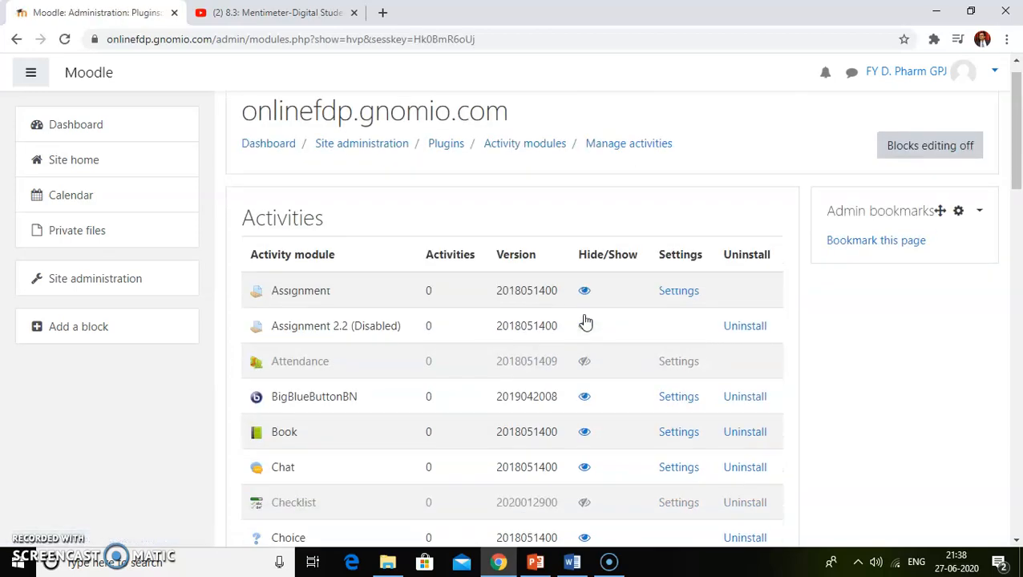
{"action": "scroll", "coordinate": [585, 321], "scroll_direction": "down", "scroll_amount": 4}
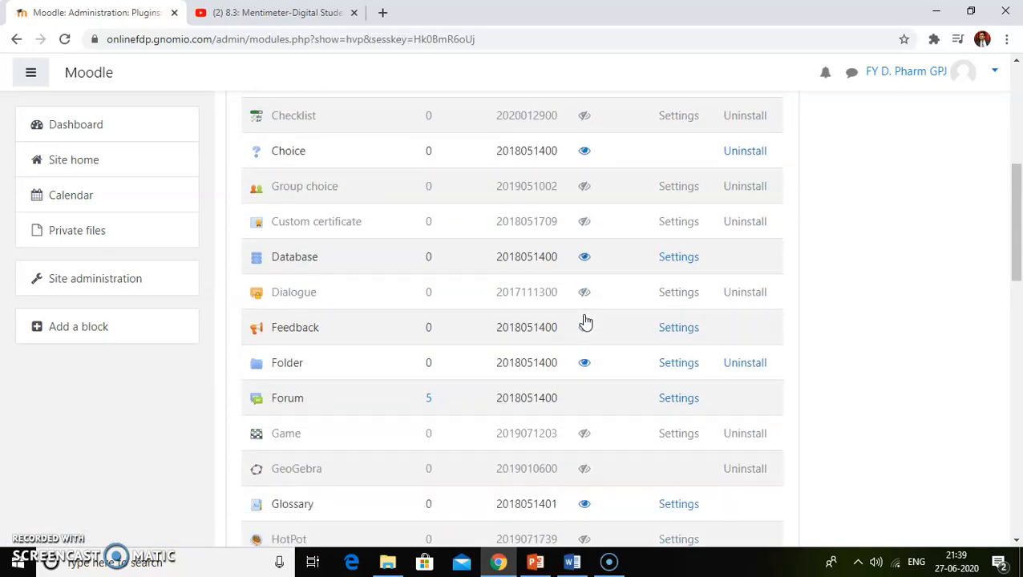
{"action": "scroll", "coordinate": [586, 321], "scroll_direction": "down", "scroll_amount": 1}
{"action": "scroll", "coordinate": [530, 337], "scroll_direction": "down", "scroll_amount": 1}
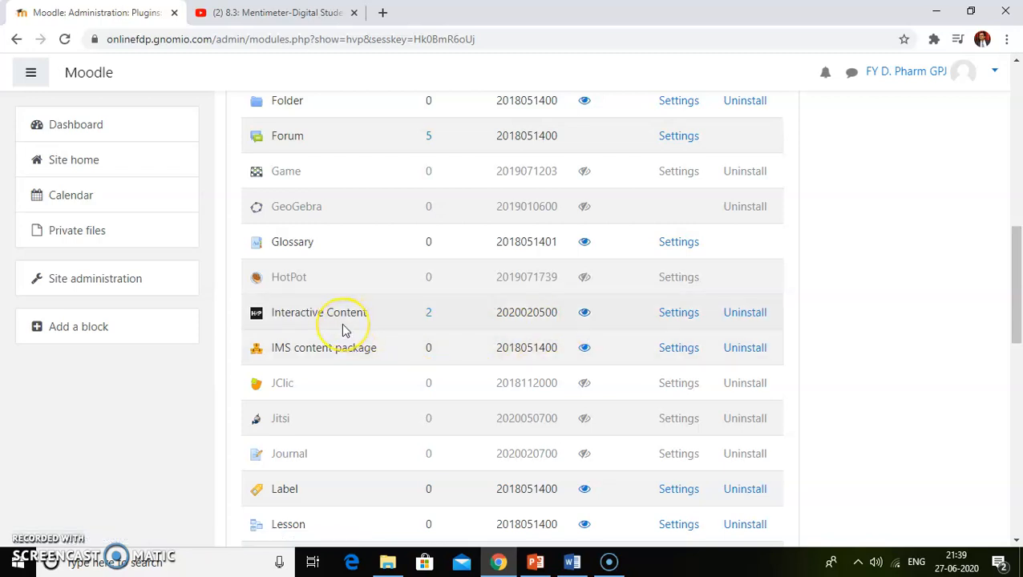
Step: Return to the site home and open the Pharmaceutical Chemistry-I course
{"action": "left_click", "coordinate": [85, 166]}
{"action": "left_click", "coordinate": [362, 267]}
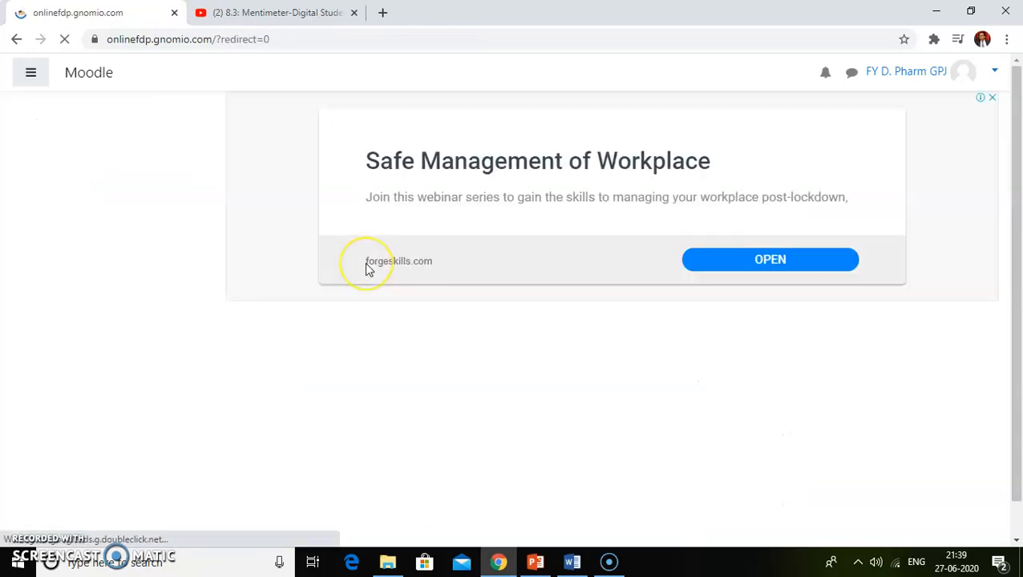
{"action": "scroll", "coordinate": [326, 308], "scroll_direction": "down", "scroll_amount": 5}
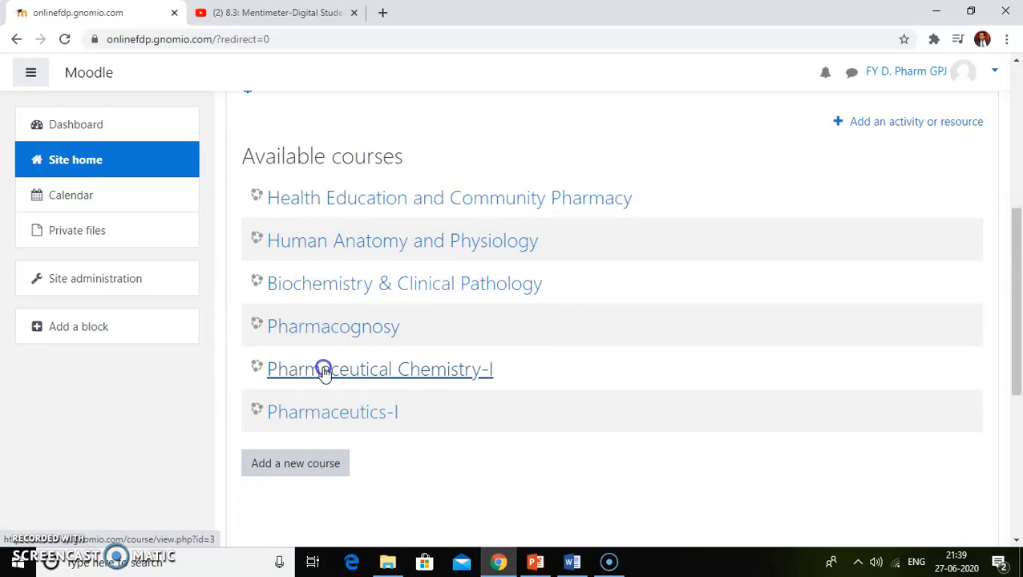
{"action": "scroll", "coordinate": [322, 375], "scroll_direction": "down", "scroll_amount": 1}
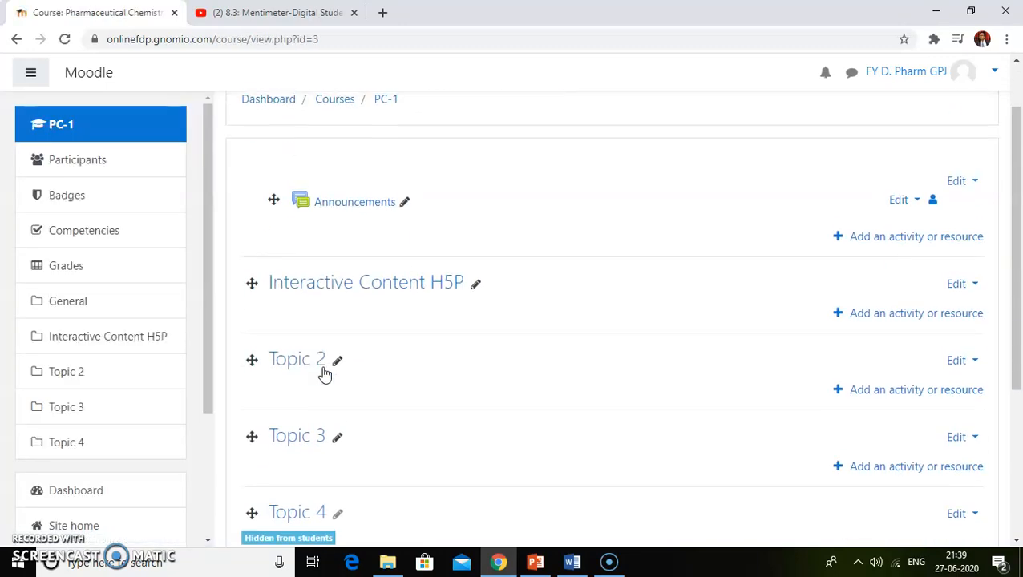
Step: Add an Interactive Content activity to the Interactive Content H5P section
{"action": "left_click", "coordinate": [879, 311]}
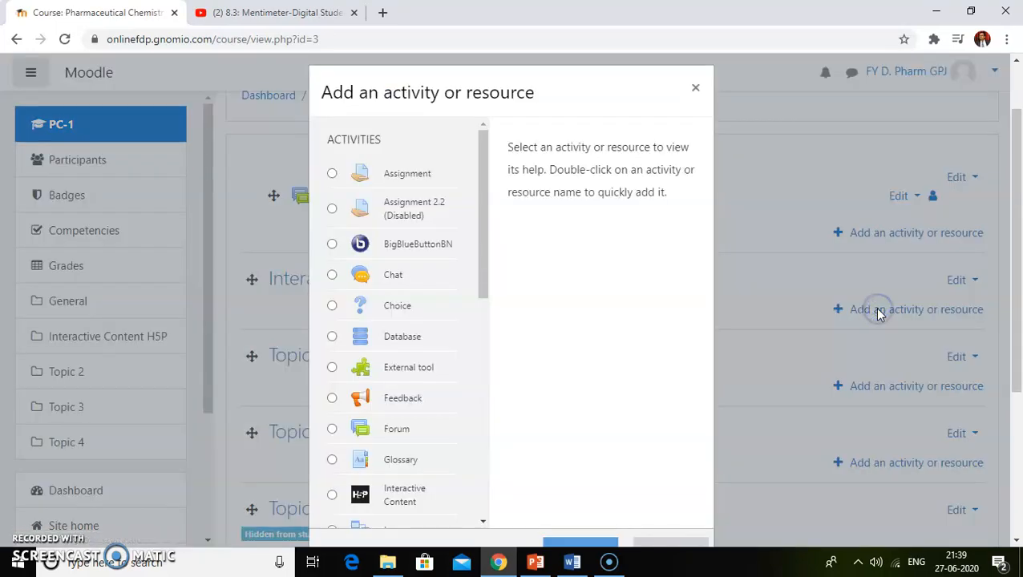
{"action": "left_click_drag", "start_coordinate": [486, 282], "coordinate": [481, 350]}
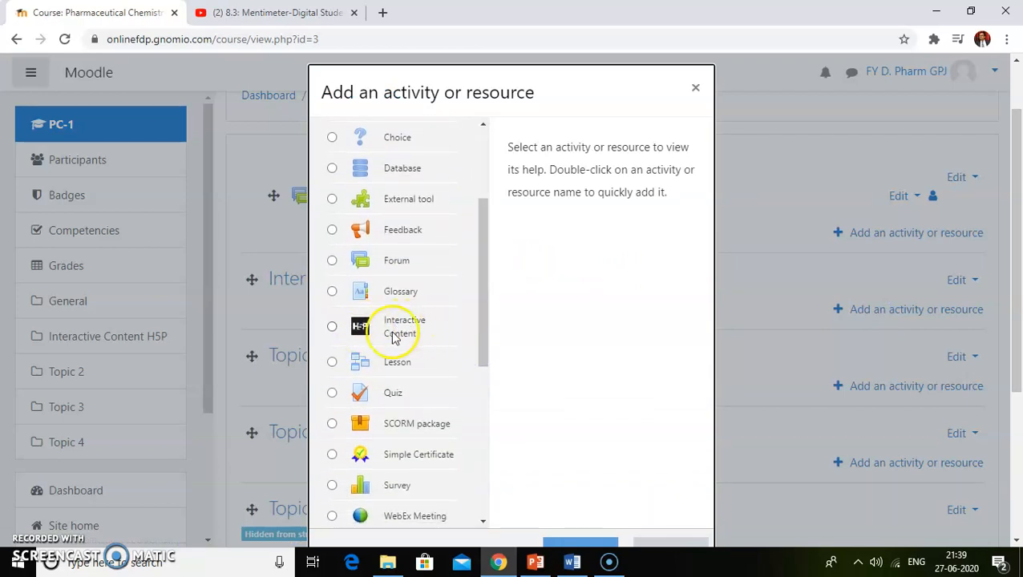
{"action": "left_click", "coordinate": [332, 329]}
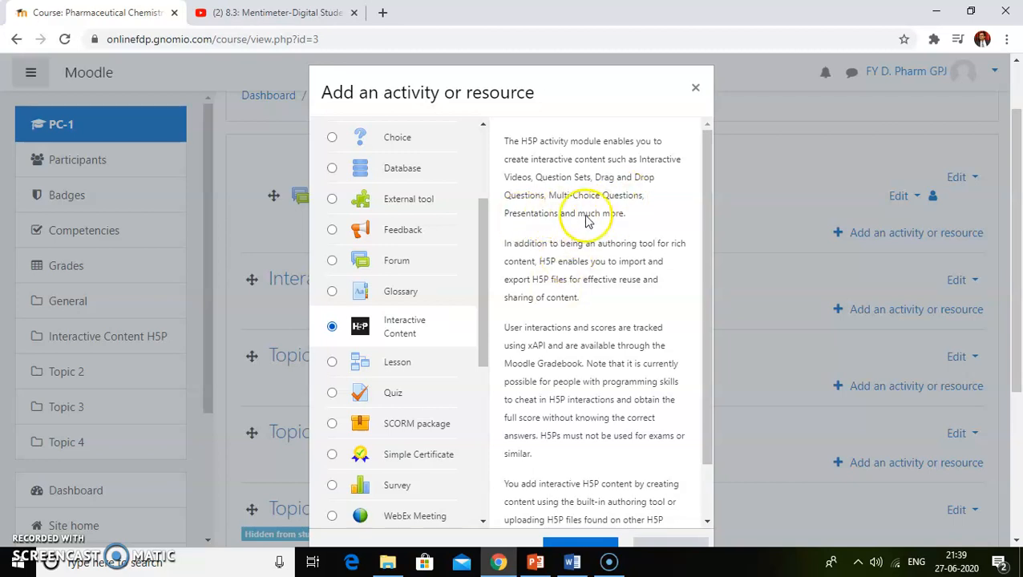
{"action": "scroll", "coordinate": [591, 327], "scroll_direction": "down", "scroll_amount": 4}
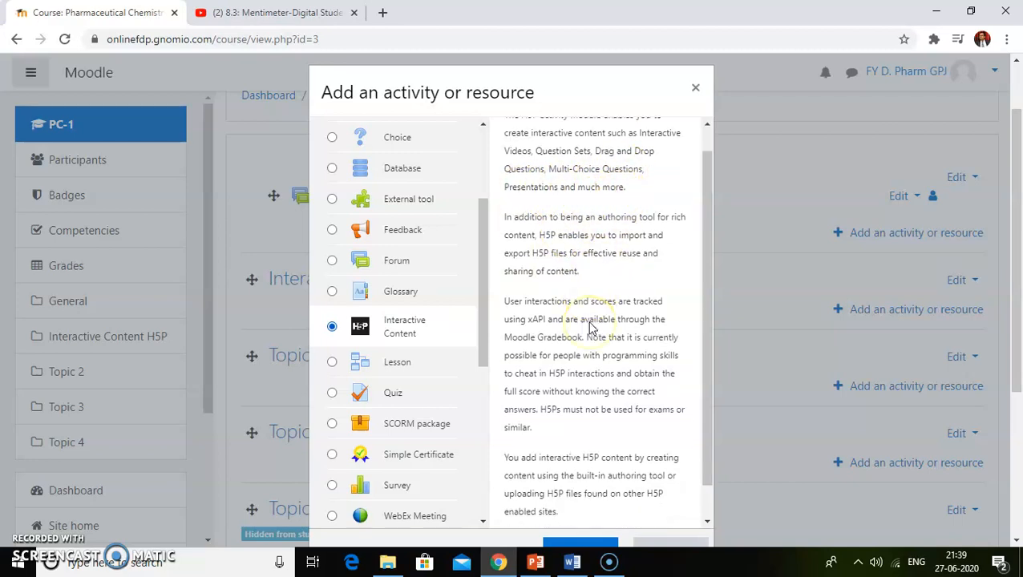
{"action": "left_click", "coordinate": [576, 403]}
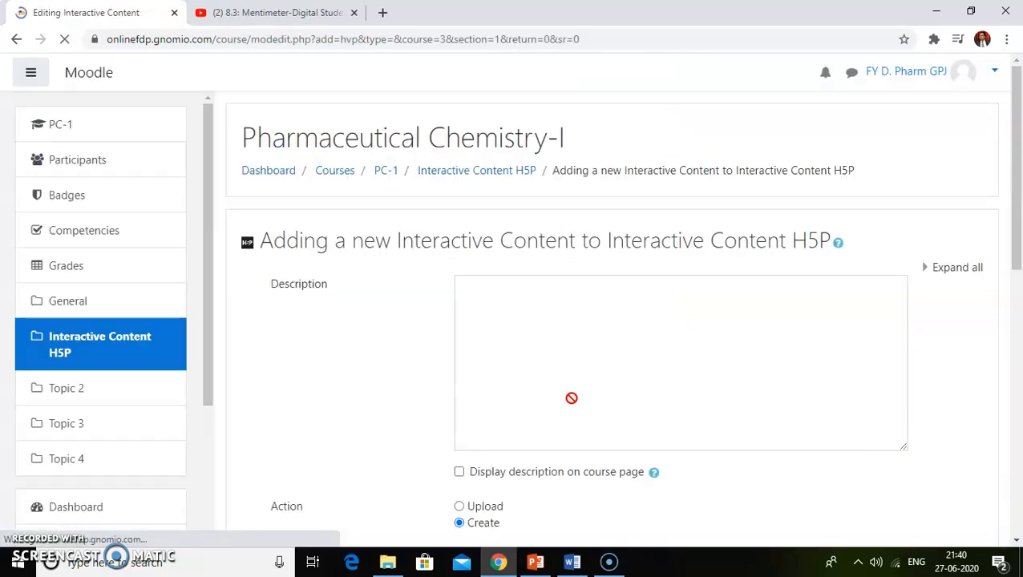
Step: Enter "Interactive Video" as the activity description and use the Interactive Video content type in the H5P editor
{"action": "left_click", "coordinate": [537, 350]}
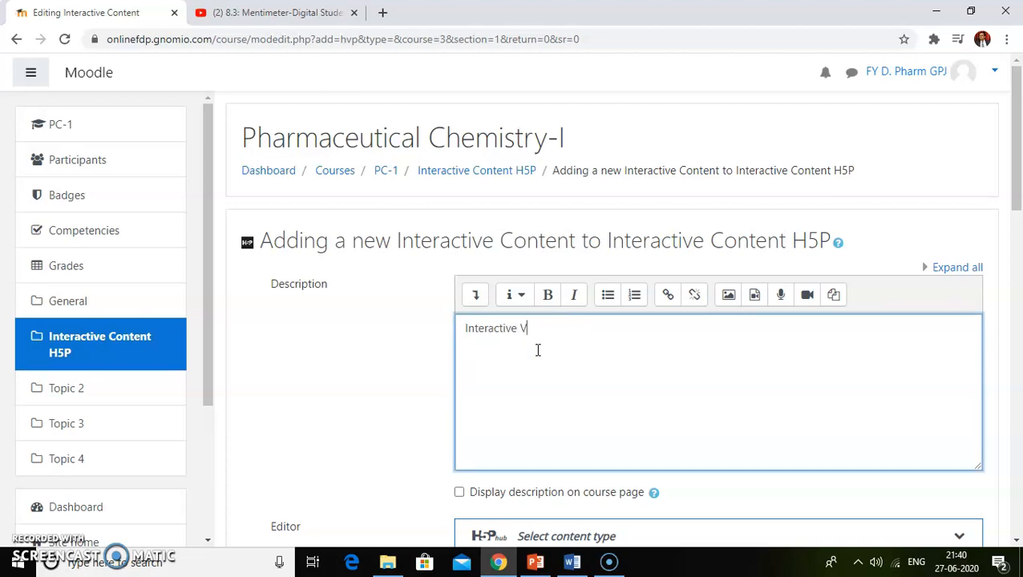
{"action": "scroll", "coordinate": [537, 350], "scroll_direction": "down", "scroll_amount": 3}
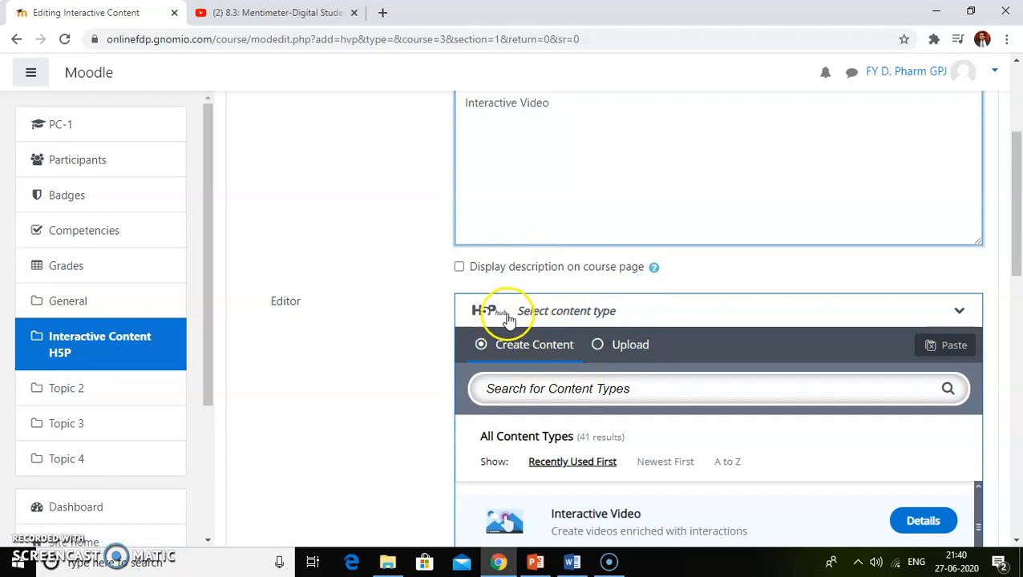
{"action": "scroll", "coordinate": [565, 357], "scroll_direction": "down", "scroll_amount": 1}
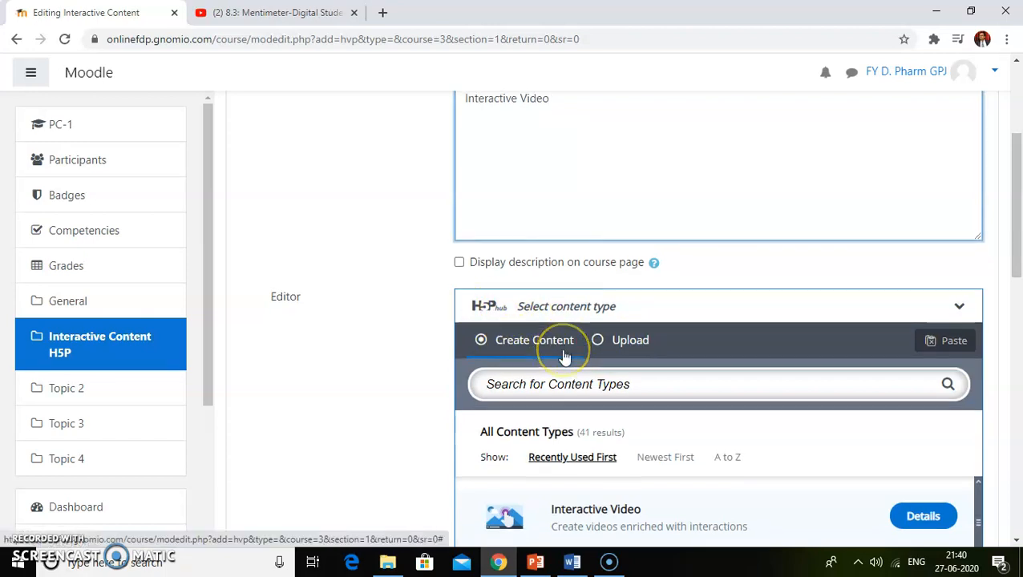
{"action": "scroll", "coordinate": [566, 358], "scroll_direction": "down", "scroll_amount": 2}
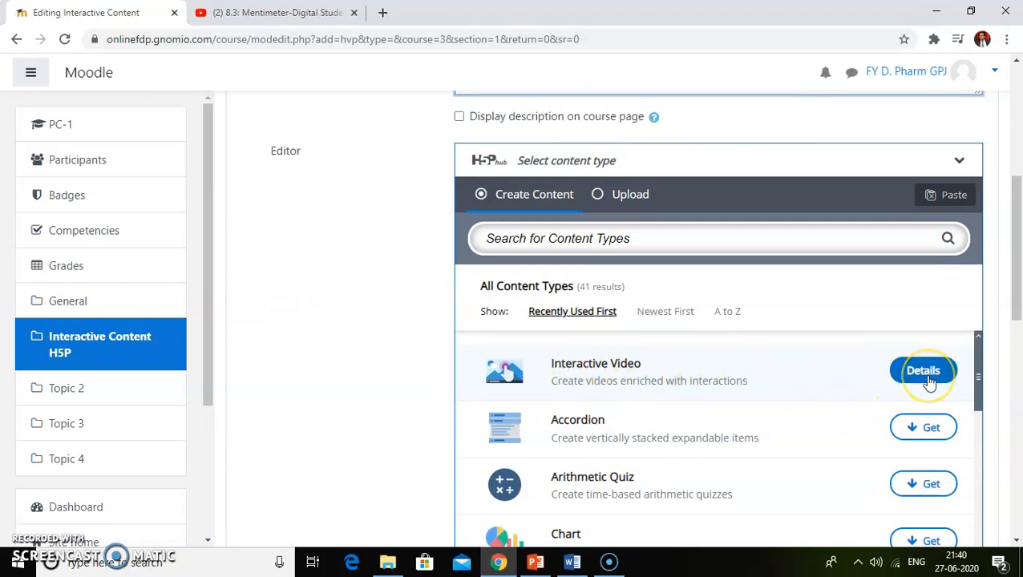
{"action": "left_click", "coordinate": [923, 371]}
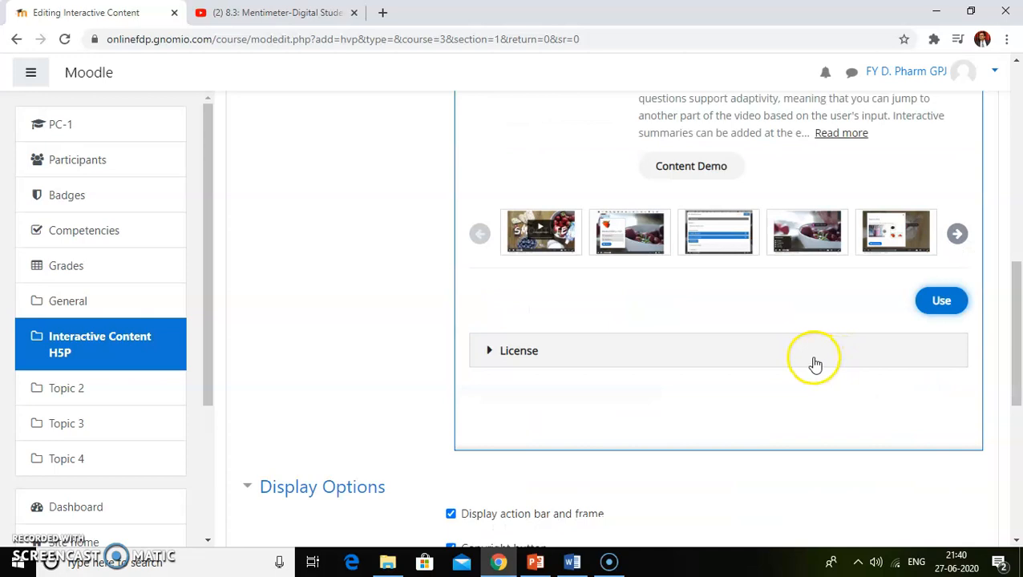
{"action": "left_click", "coordinate": [942, 302]}
Step: Set the interactive video's title to "Mentimeter"
{"action": "scroll", "coordinate": [802, 304], "scroll_direction": "up", "scroll_amount": 2}
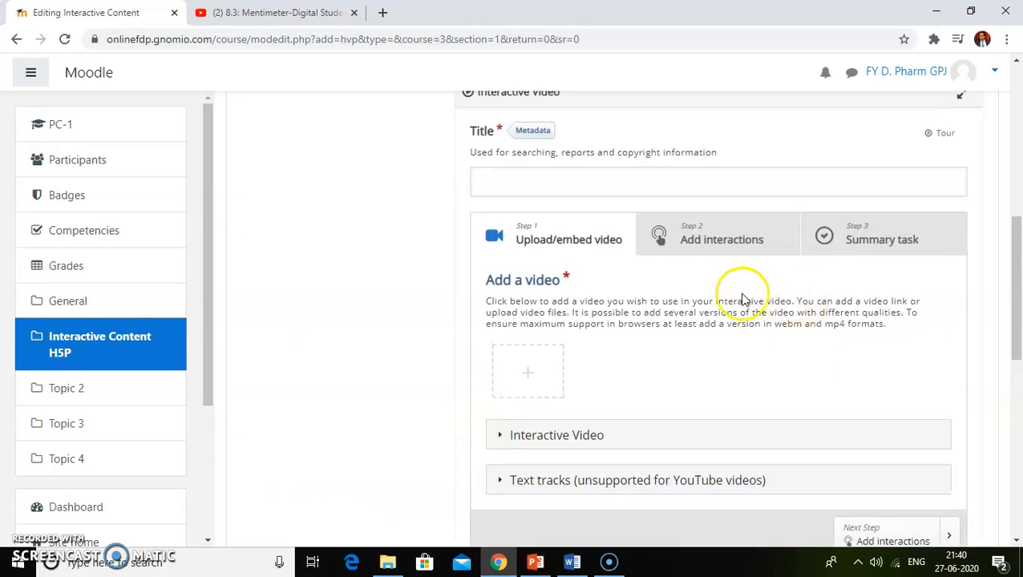
{"action": "scroll", "coordinate": [634, 291], "scroll_direction": "down", "scroll_amount": 1}
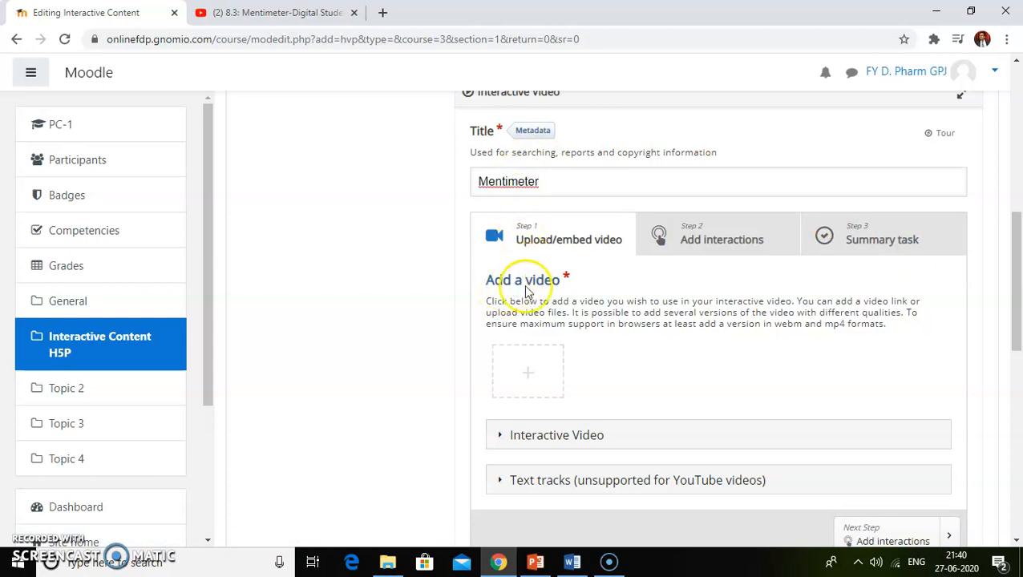
Step: Start adding a video to the interactive video, switch to YouTube and copy the share link of the Mentimeter video
{"action": "left_click", "coordinate": [529, 376]}
{"action": "scroll", "coordinate": [530, 377], "scroll_direction": "down", "scroll_amount": 1}
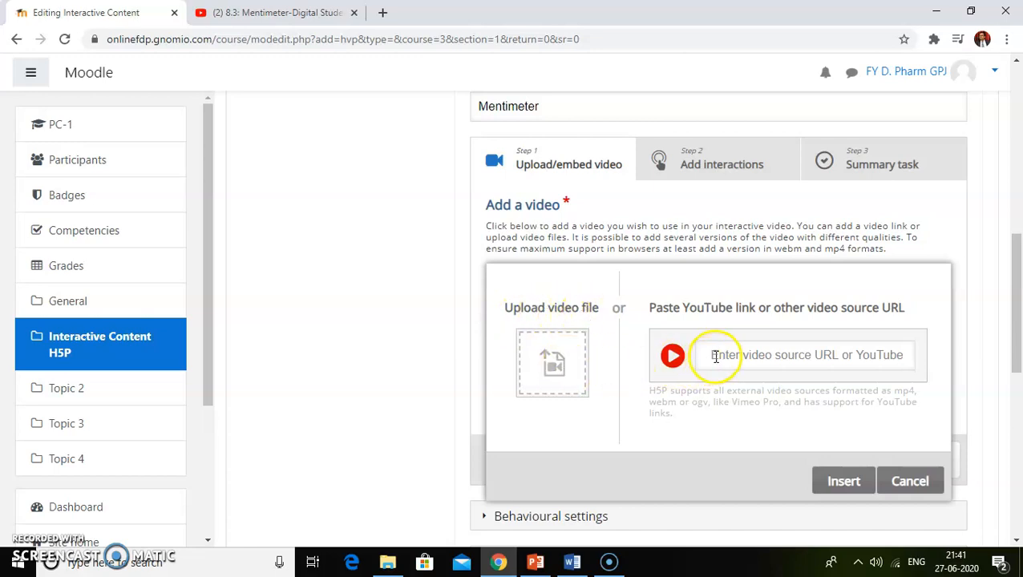
{"action": "left_click", "coordinate": [304, 22]}
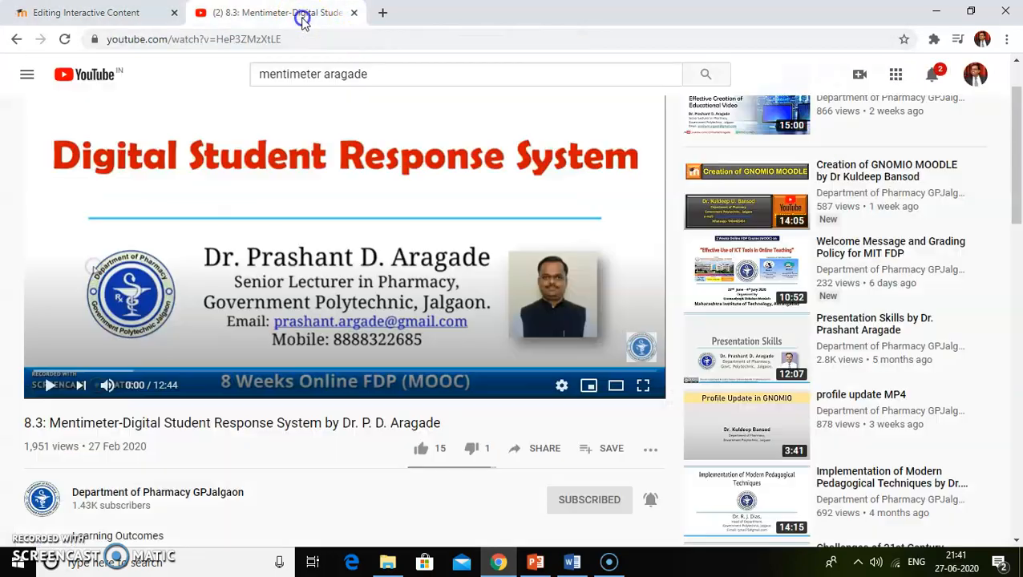
{"action": "left_click", "coordinate": [545, 450]}
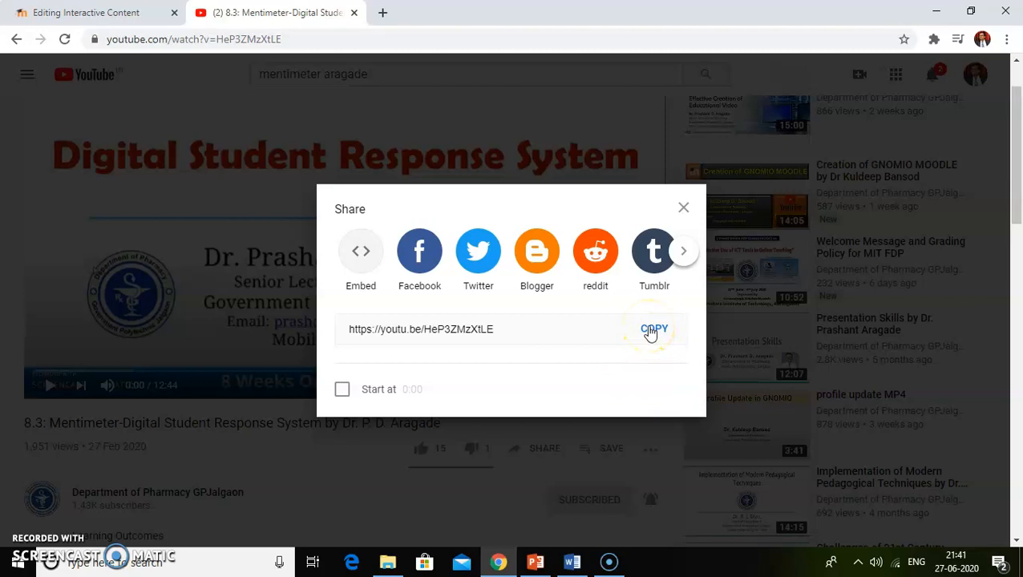
{"action": "left_click", "coordinate": [651, 332]}
{"action": "left_click", "coordinate": [686, 209]}
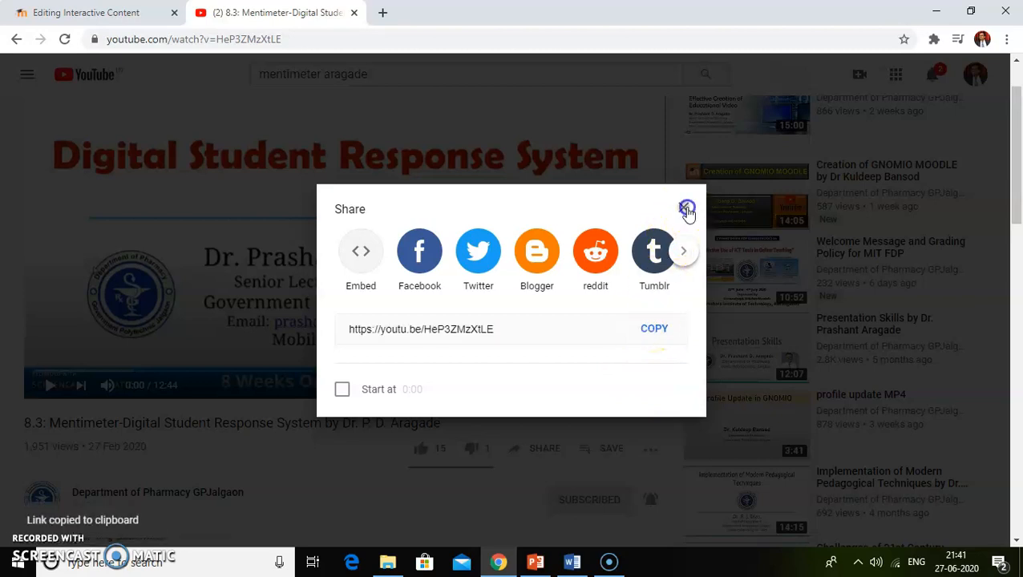
{"action": "left_click", "coordinate": [84, 13]}
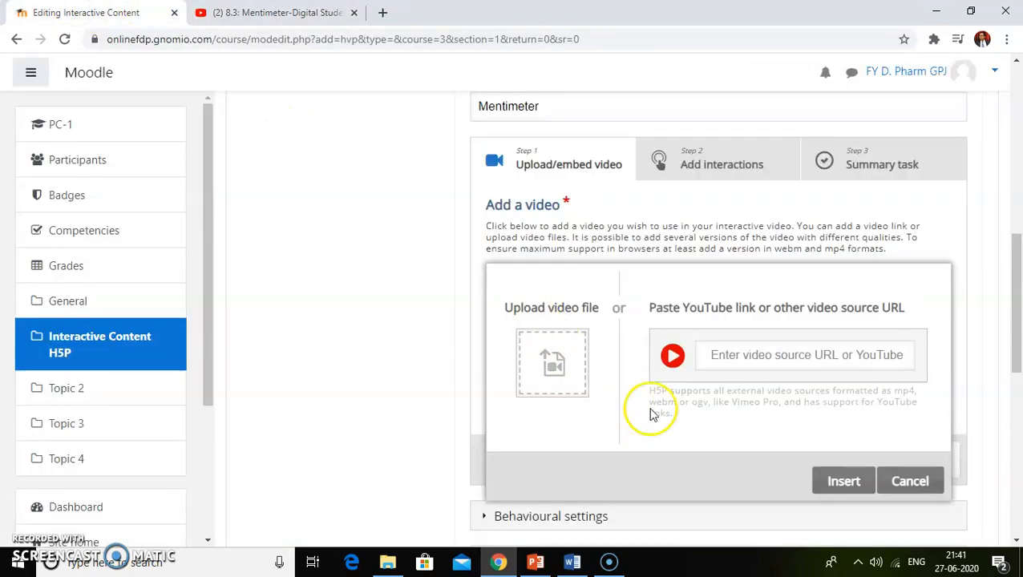
{"action": "left_click", "coordinate": [722, 361]}
{"action": "key", "text": "ctrl+v"}
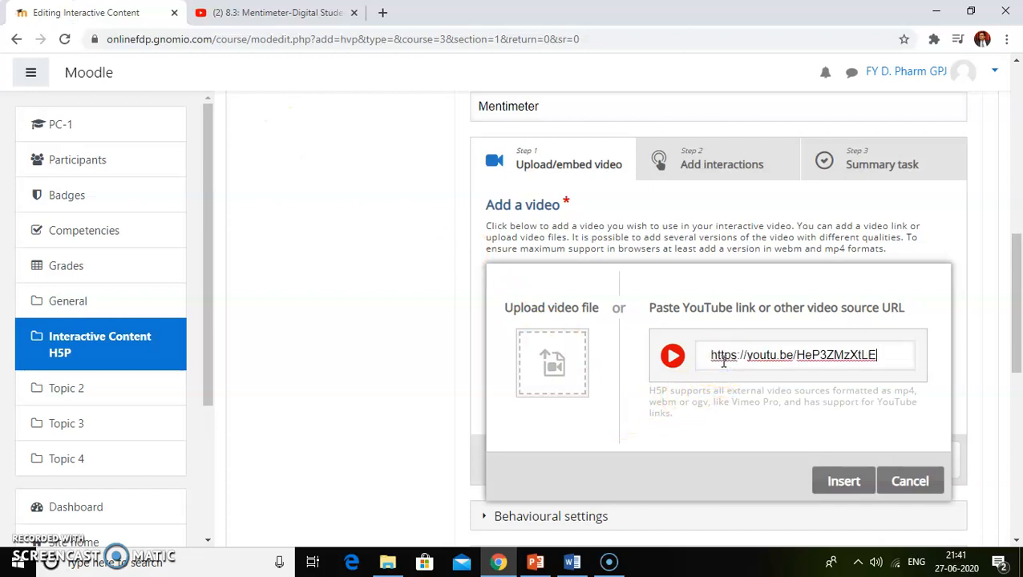
{"action": "left_click", "coordinate": [843, 485]}
{"action": "left_click", "coordinate": [879, 355]}
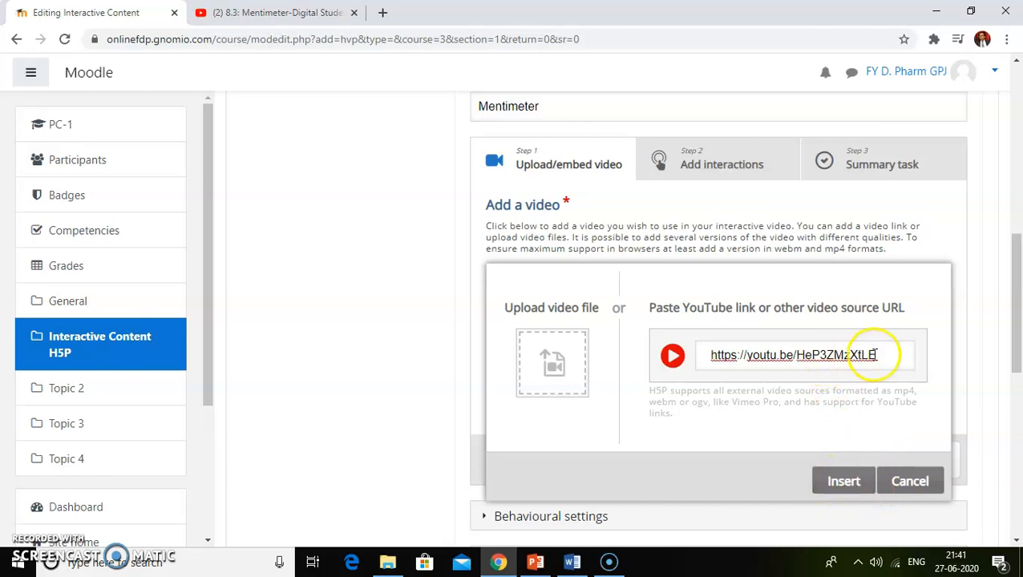
{"action": "left_click", "coordinate": [843, 483]}
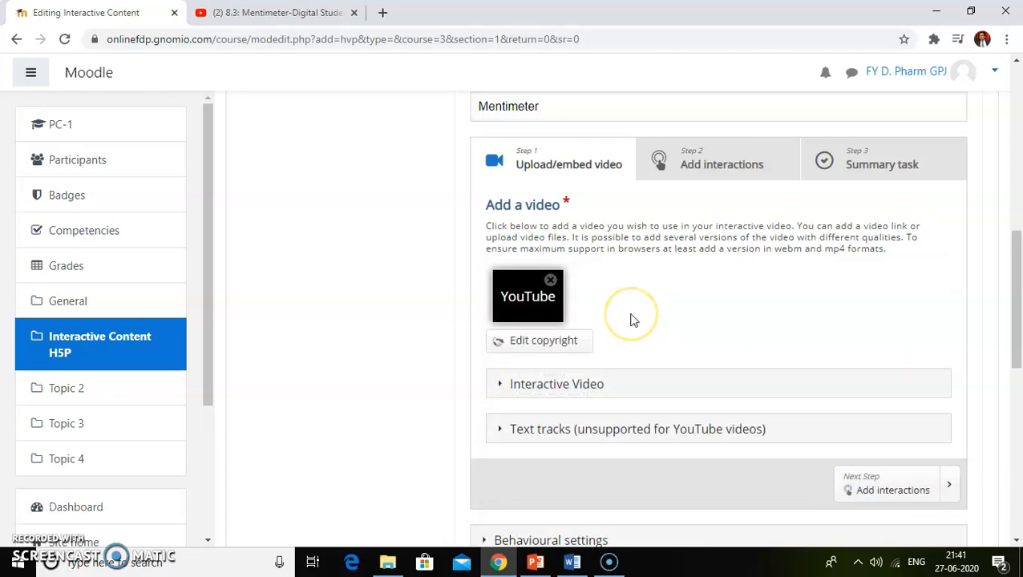
Step: Expand the Interactive Video settings below the added video and change the title of this interactive video to "Mentimeter"
{"action": "scroll", "coordinate": [631, 319], "scroll_direction": "down", "scroll_amount": 1}
{"action": "left_click", "coordinate": [560, 312]}
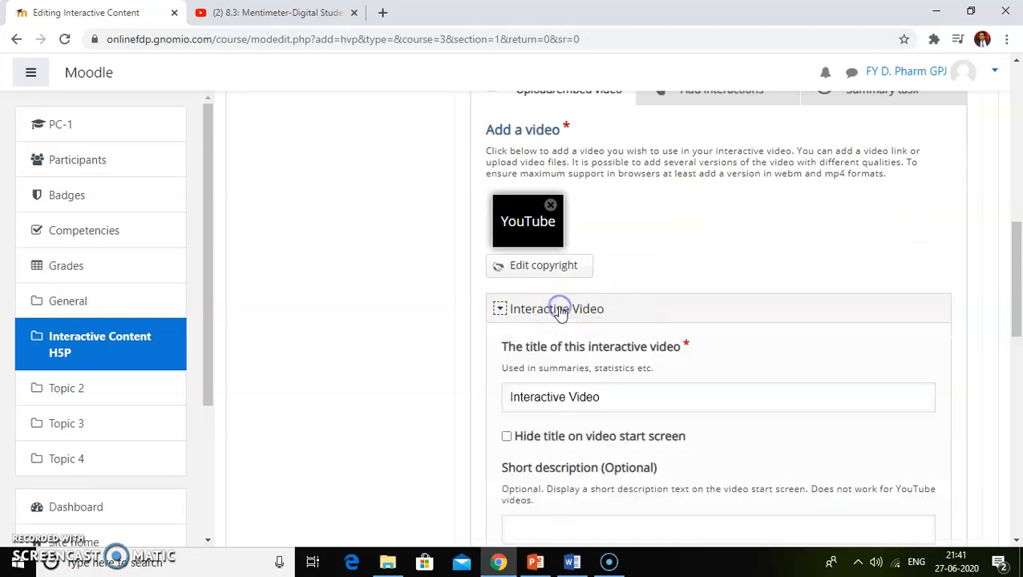
{"action": "scroll", "coordinate": [561, 313], "scroll_direction": "down", "scroll_amount": 1}
{"action": "left_click_drag", "start_coordinate": [598, 322], "coordinate": [531, 321]}
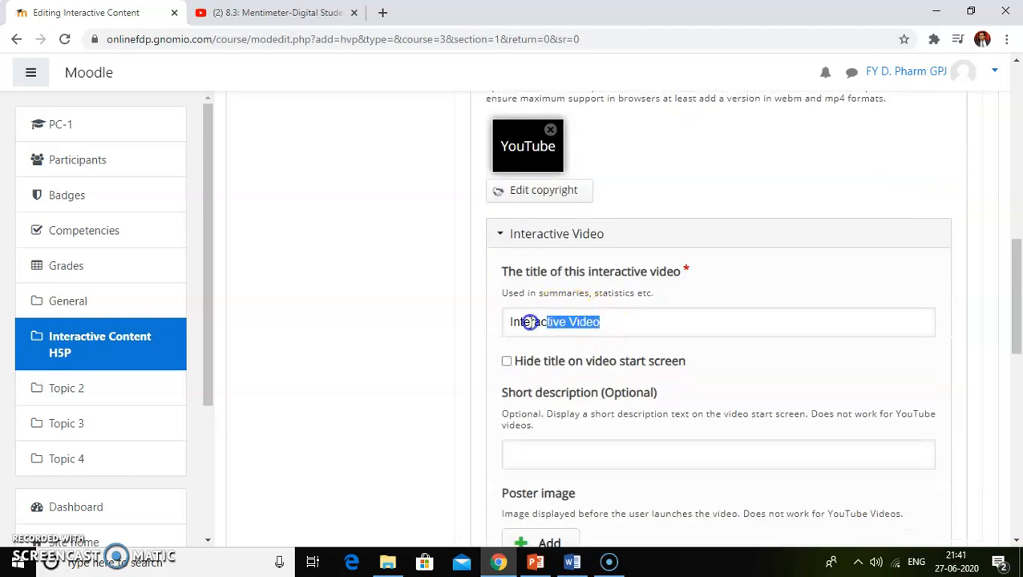
{"action": "type", "text": "Men"}
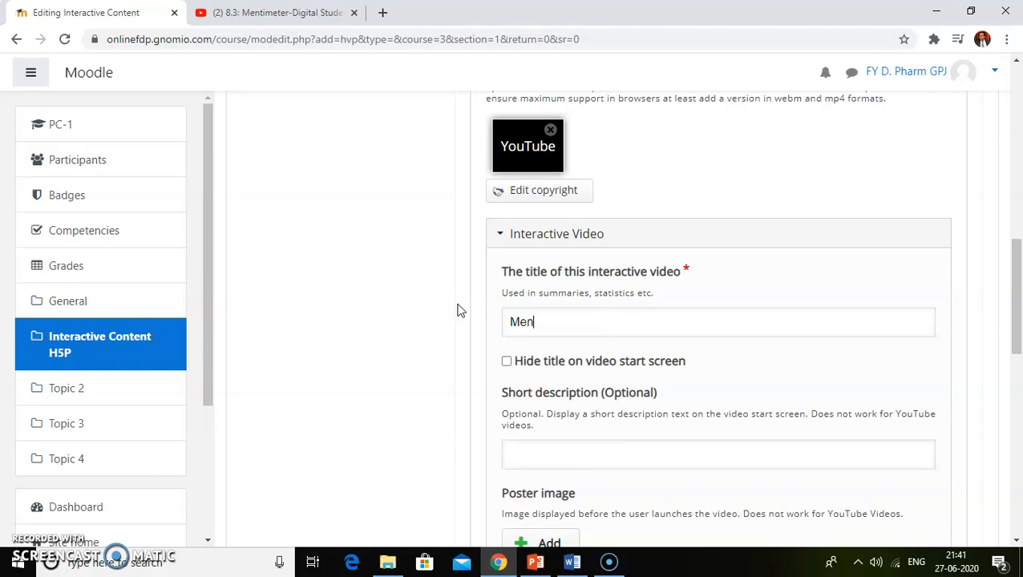
{"action": "scroll", "coordinate": [458, 310], "scroll_direction": "down", "scroll_amount": 3}
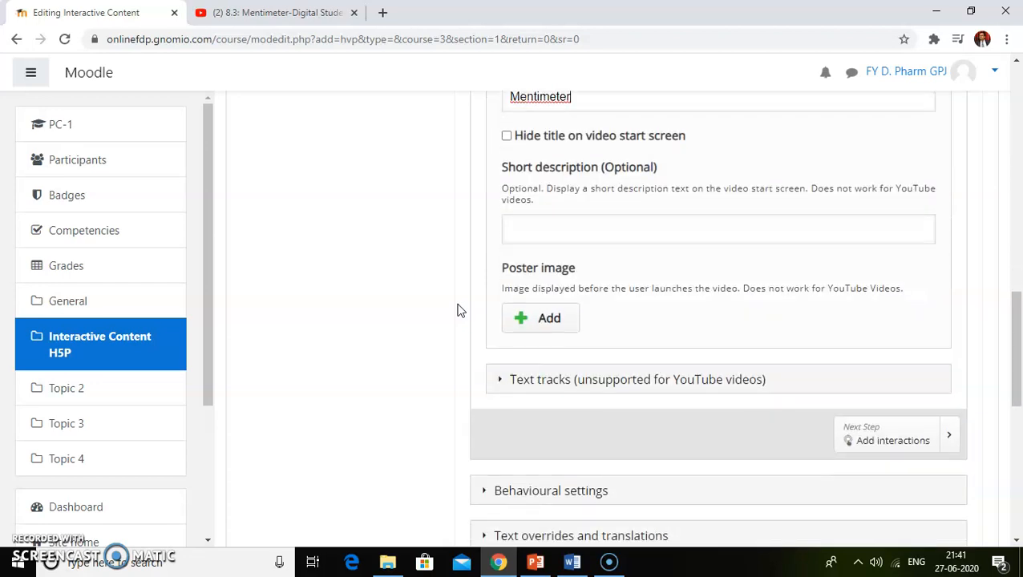
Step: Expand the text tracks section and look over its subtitle and default track options
{"action": "scroll", "coordinate": [459, 310], "scroll_direction": "down", "scroll_amount": 1}
{"action": "left_click", "coordinate": [529, 306]}
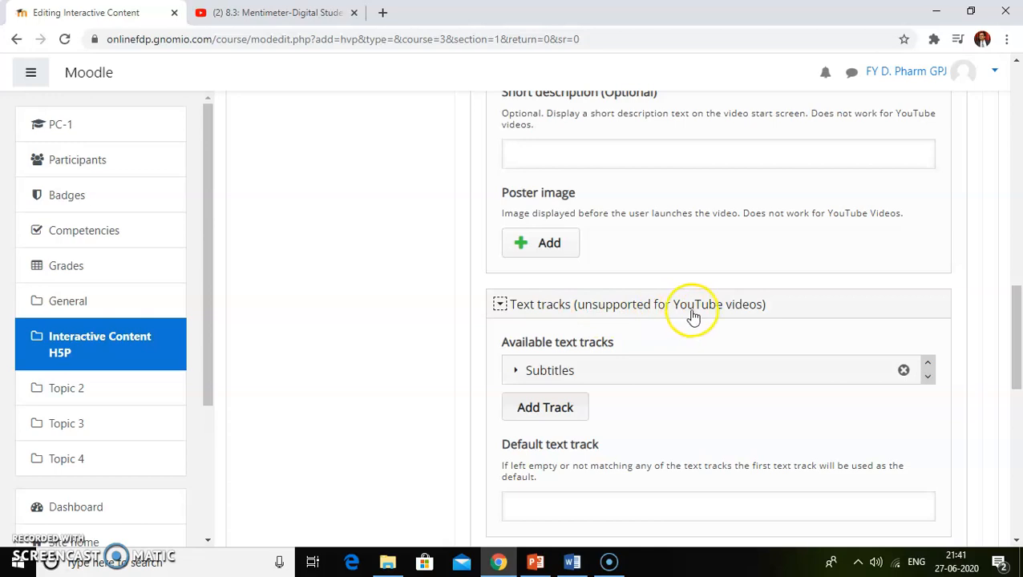
{"action": "scroll", "coordinate": [501, 312], "scroll_direction": "down", "scroll_amount": 1}
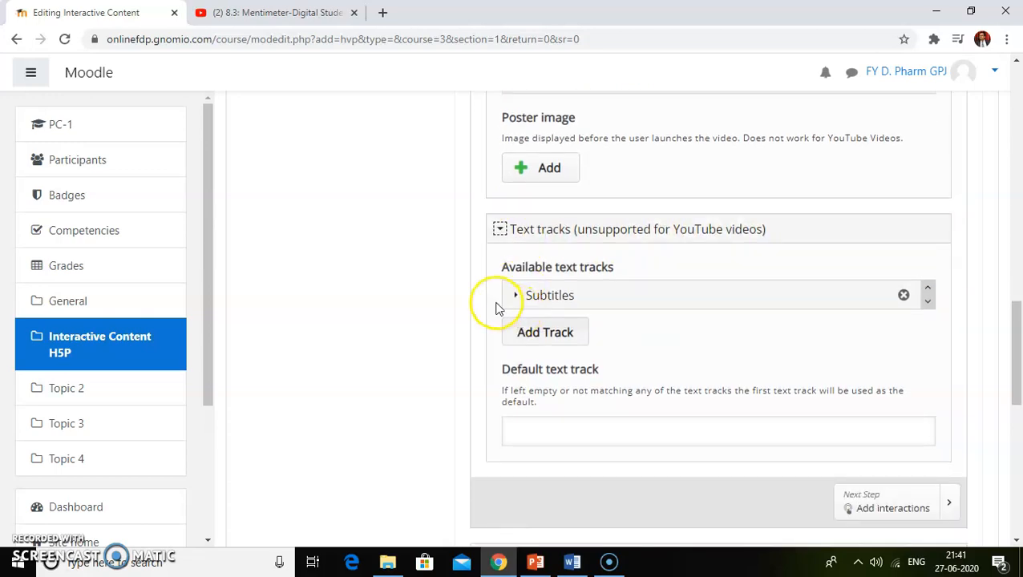
Step: In the behavioural settings, set Override "Show Solution" button to Disabled and Override "Retry" button to Enabled
{"action": "scroll", "coordinate": [495, 313], "scroll_direction": "down", "scroll_amount": 3}
{"action": "left_click", "coordinate": [497, 332]}
{"action": "scroll", "coordinate": [498, 336], "scroll_direction": "down", "scroll_amount": 1}
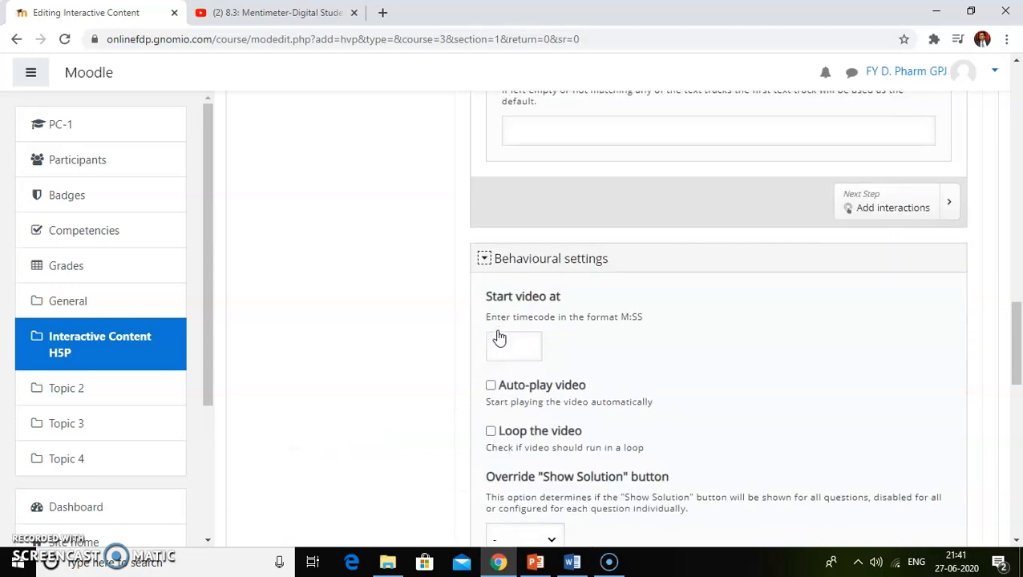
{"action": "scroll", "coordinate": [500, 341], "scroll_direction": "down", "scroll_amount": 1}
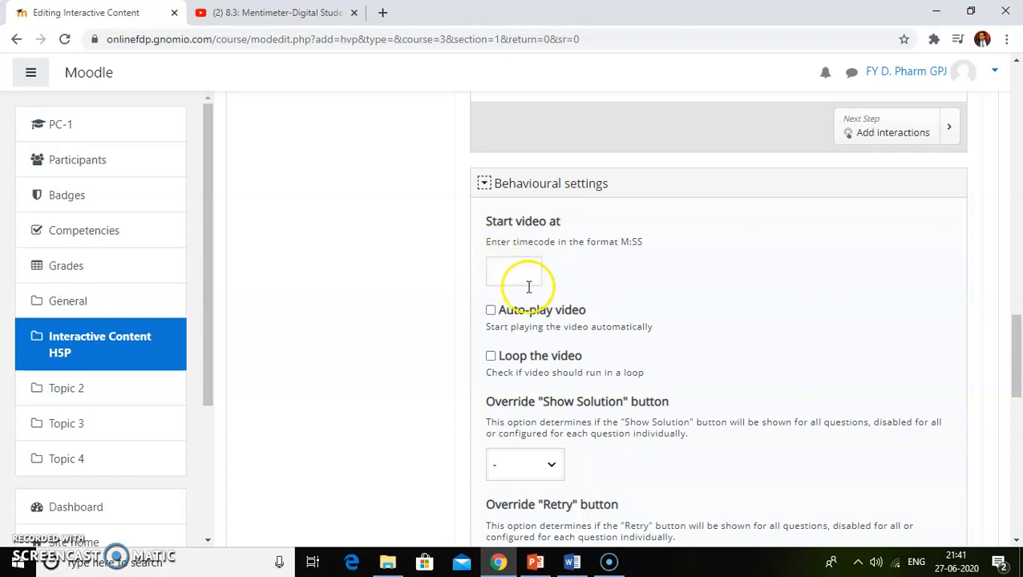
{"action": "scroll", "coordinate": [514, 363], "scroll_direction": "down", "scroll_amount": 2}
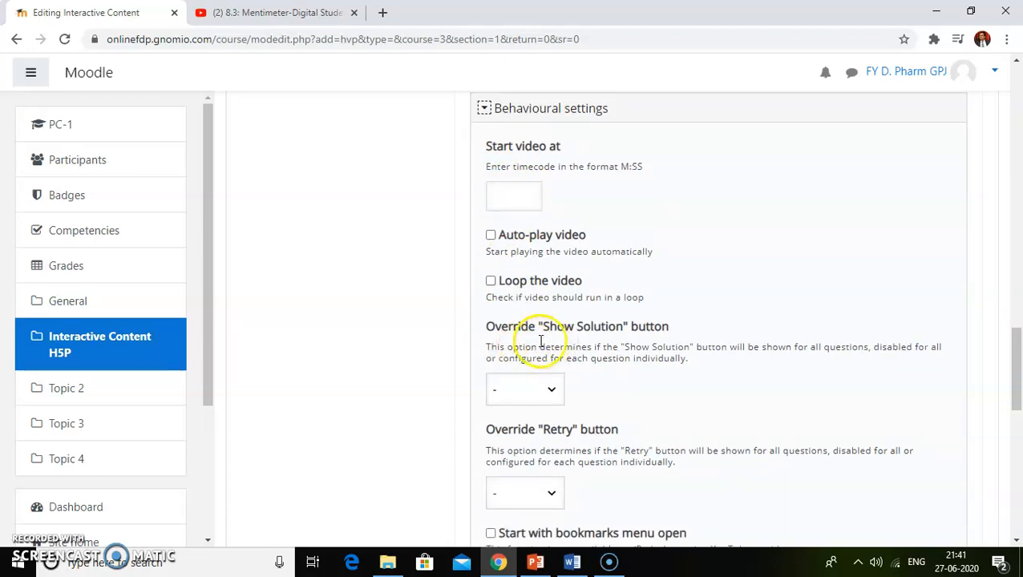
{"action": "scroll", "coordinate": [594, 346], "scroll_direction": "down", "scroll_amount": 1}
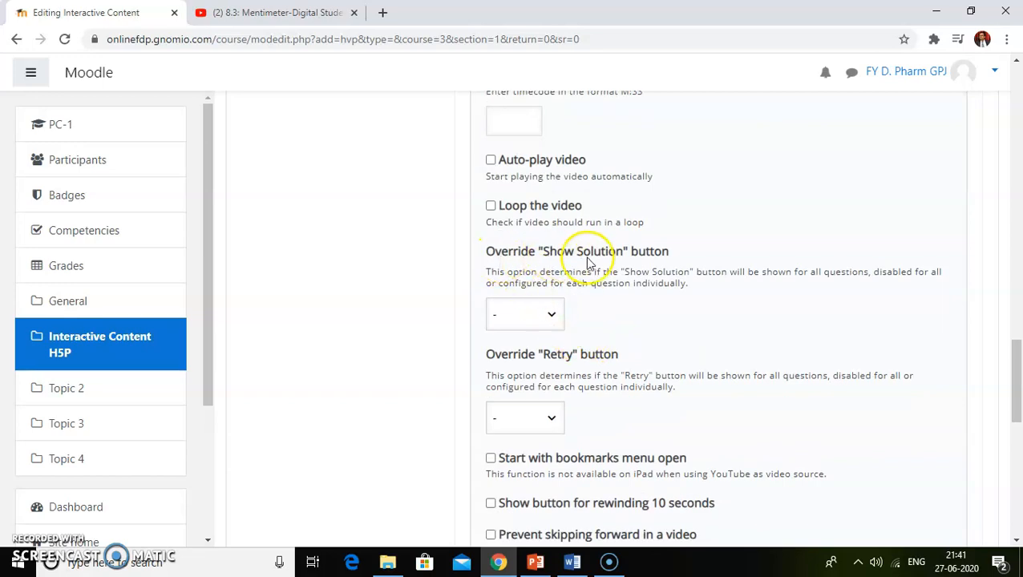
{"action": "left_click", "coordinate": [545, 314]}
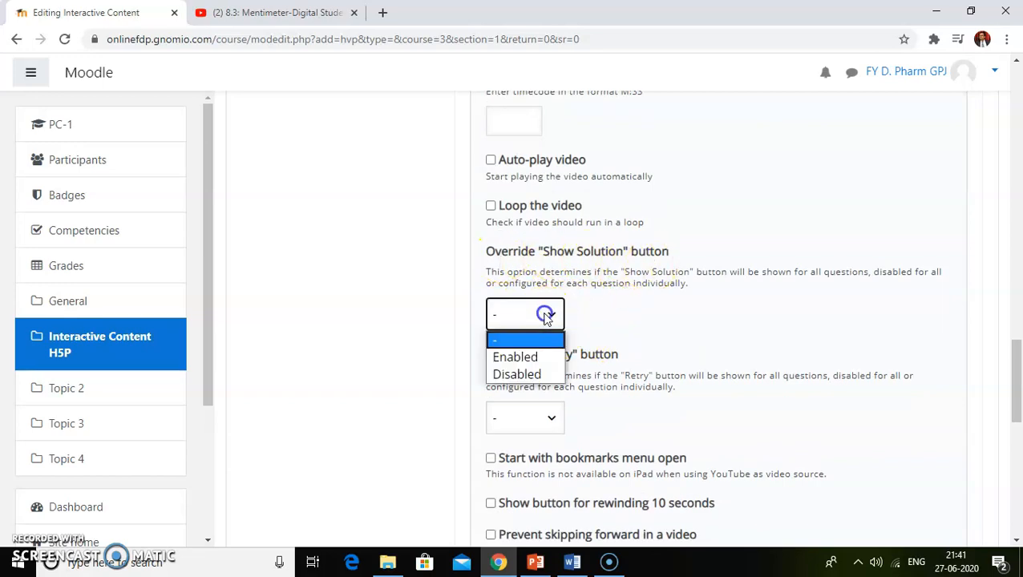
{"action": "left_click", "coordinate": [526, 375]}
{"action": "scroll", "coordinate": [585, 333], "scroll_direction": "down", "scroll_amount": 1}
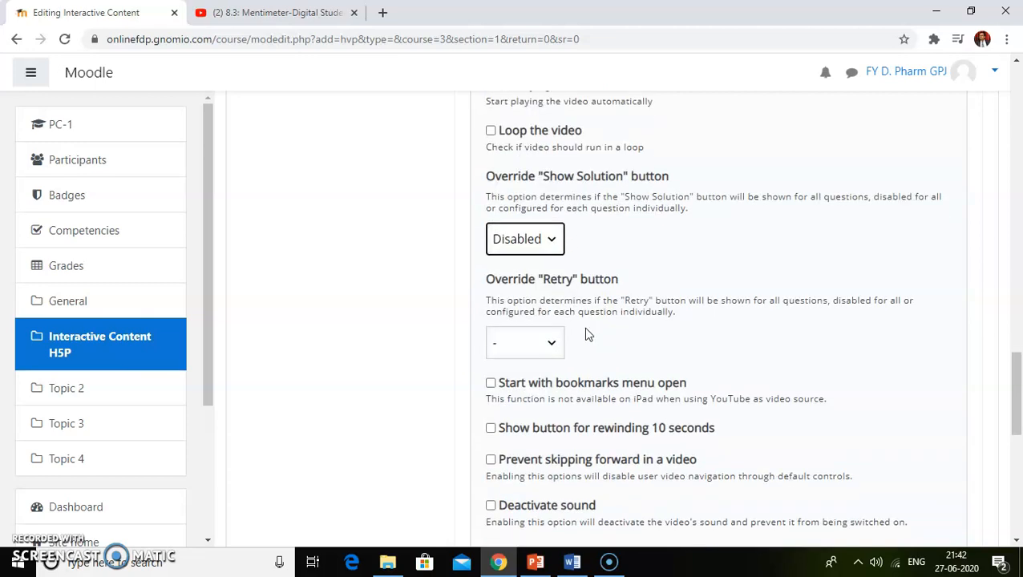
{"action": "left_click", "coordinate": [552, 344]}
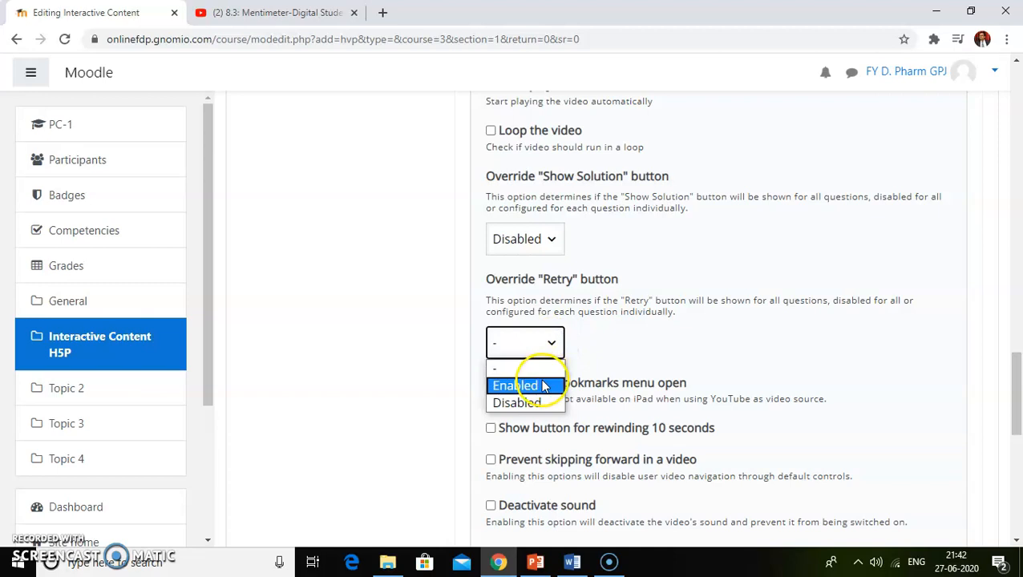
{"action": "left_click", "coordinate": [543, 386]}
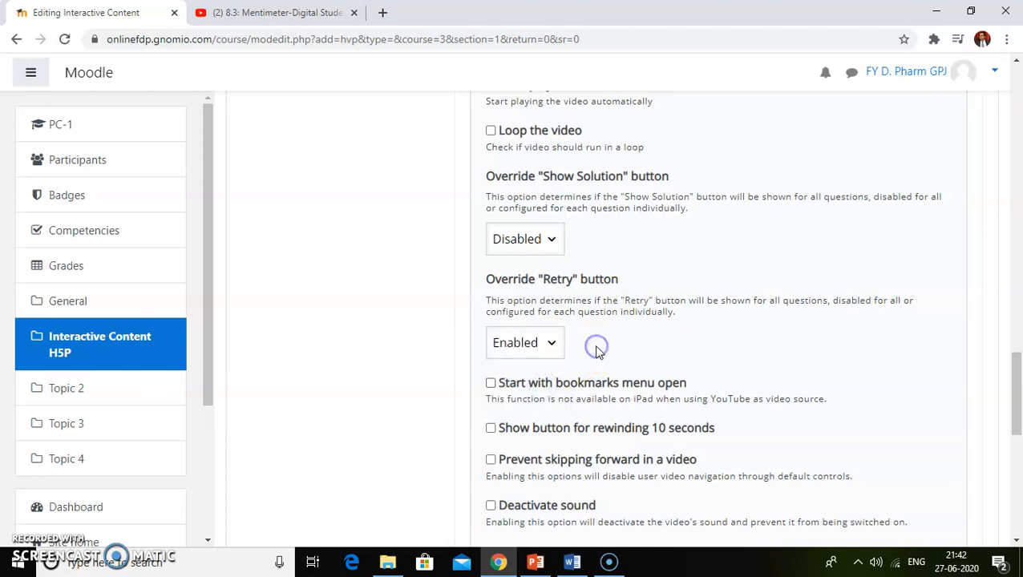
Step: Enable the button for rewinding 10 seconds and prevent skipping forward in the video
{"action": "scroll", "coordinate": [596, 351], "scroll_direction": "down", "scroll_amount": 1}
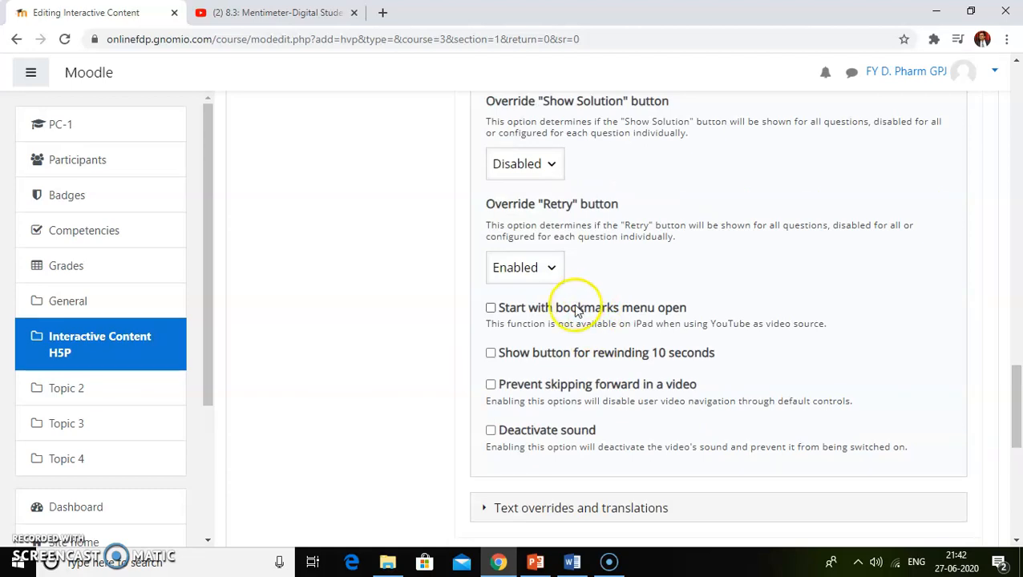
{"action": "left_click", "coordinate": [491, 354]}
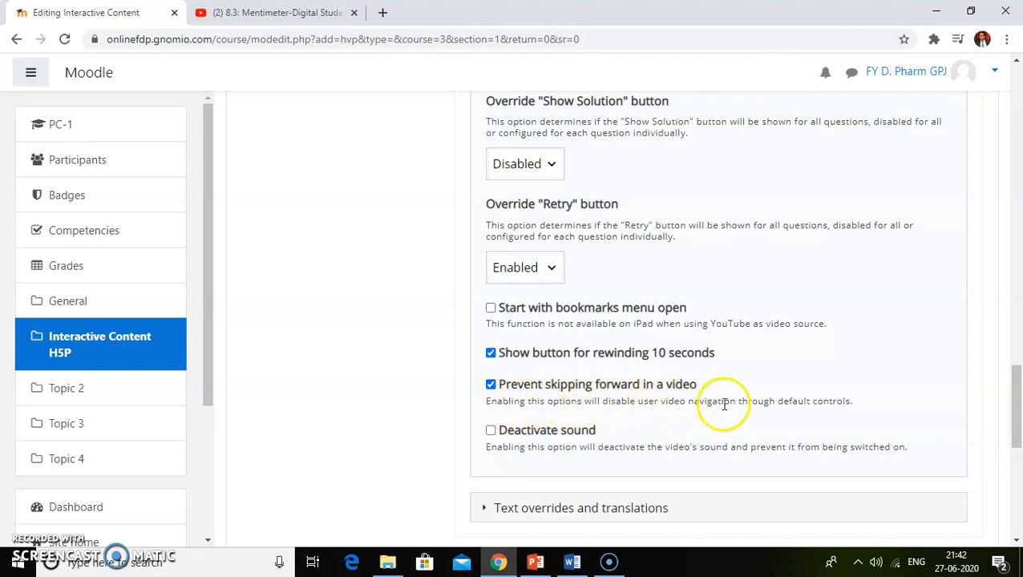
{"action": "scroll", "coordinate": [589, 425], "scroll_direction": "down", "scroll_amount": 1}
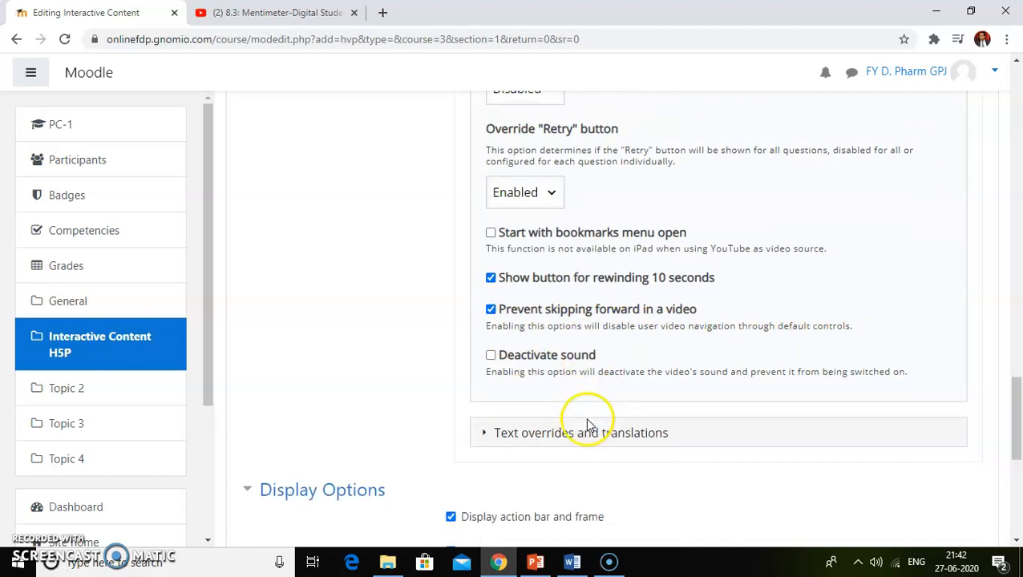
Step: Look at the text overrides and translations options, then collapse that section
{"action": "left_click", "coordinate": [556, 440]}
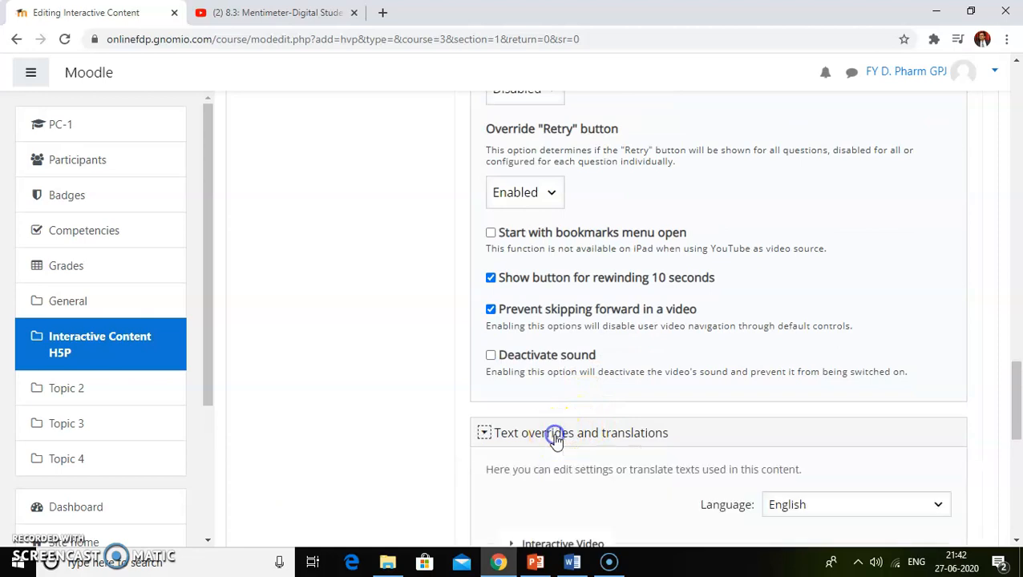
{"action": "scroll", "coordinate": [592, 440], "scroll_direction": "down", "scroll_amount": 1}
{"action": "scroll", "coordinate": [593, 435], "scroll_direction": "down", "scroll_amount": 1}
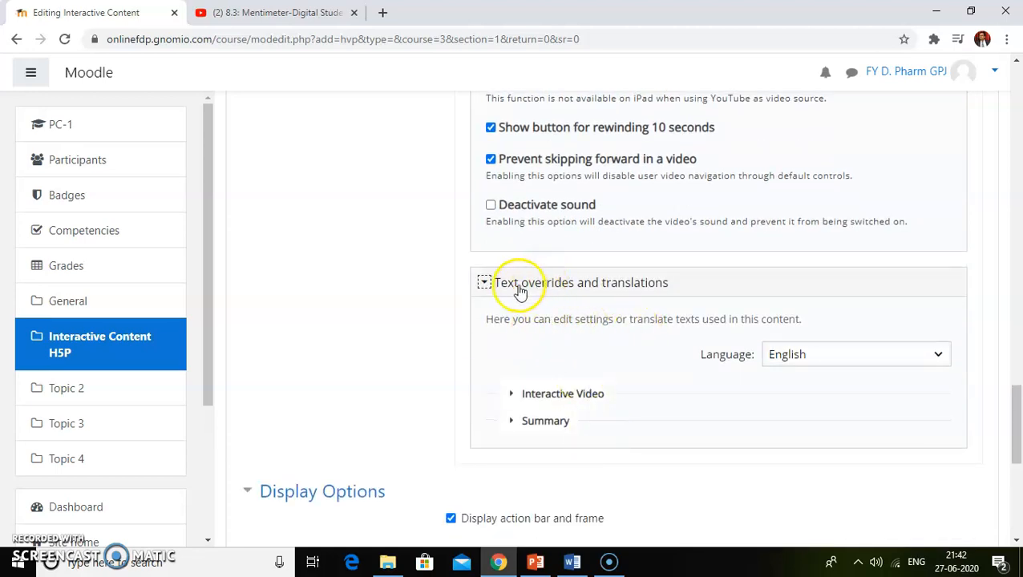
{"action": "left_click", "coordinate": [485, 285]}
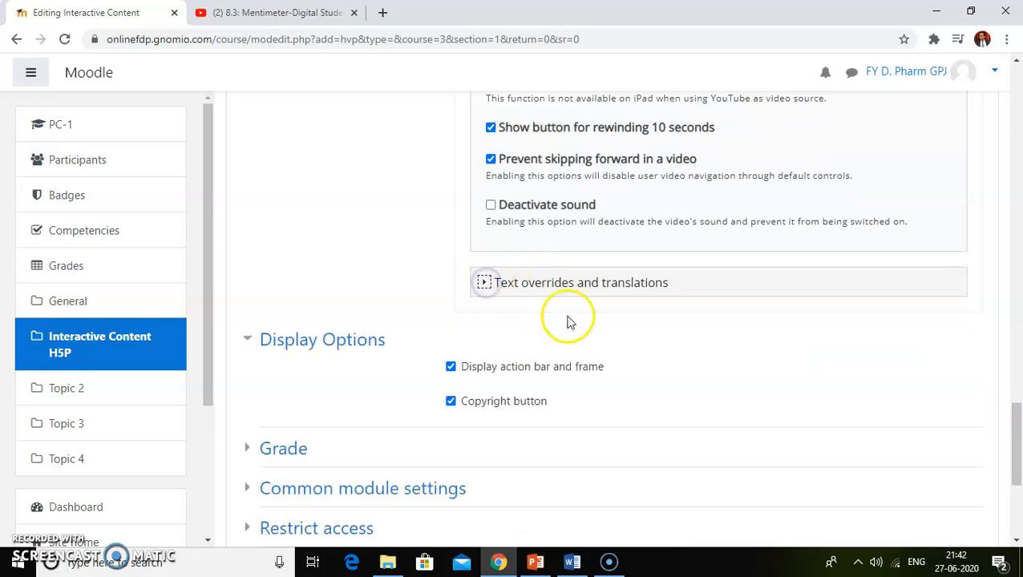
Step: Go to the Add interactions step of the Mentimeter interactive video
{"action": "scroll", "coordinate": [569, 320], "scroll_direction": "up", "scroll_amount": 5}
{"action": "scroll", "coordinate": [569, 320], "scroll_direction": "up", "scroll_amount": 10}
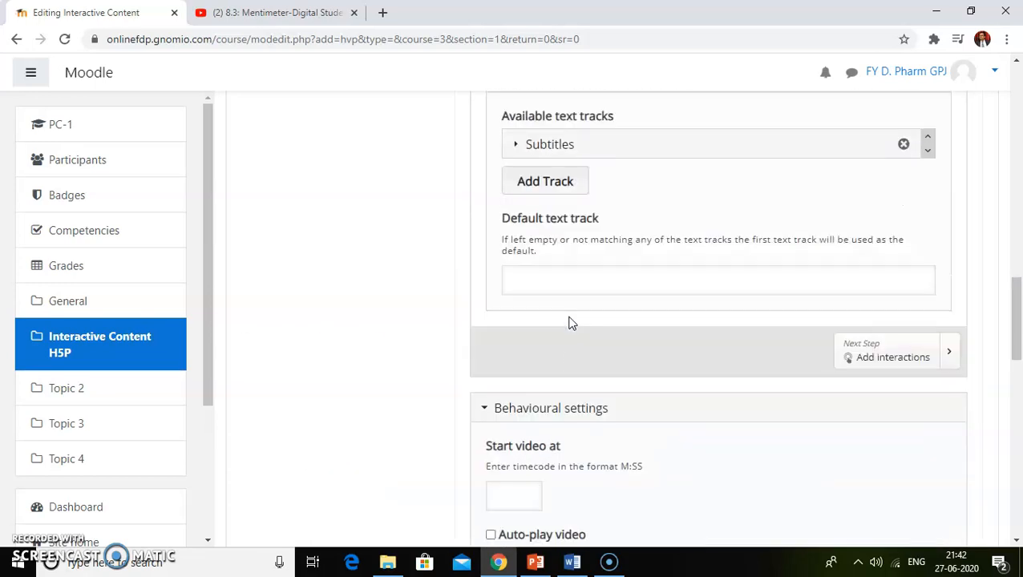
{"action": "scroll", "coordinate": [568, 320], "scroll_direction": "up", "scroll_amount": 3}
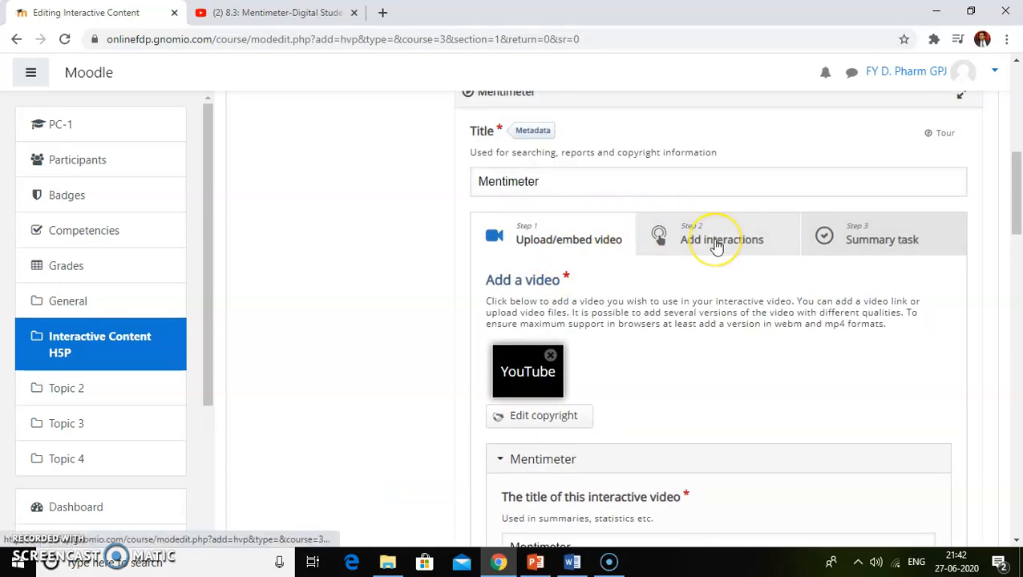
{"action": "left_click", "coordinate": [716, 243]}
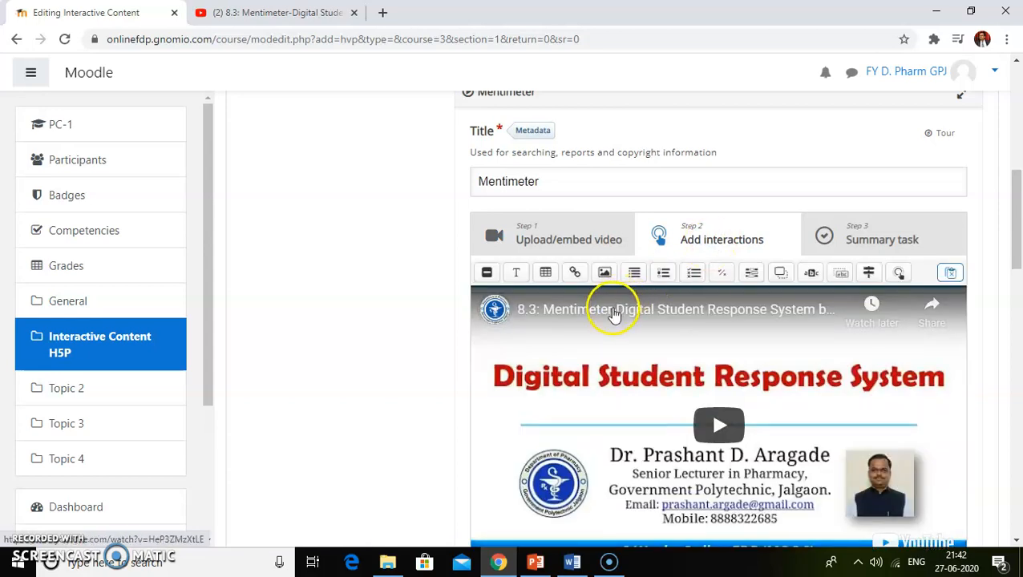
Step: Examine the interaction types available for the video, including Statements, Multiple Choice and True/False Question
{"action": "scroll", "coordinate": [613, 309], "scroll_direction": "down", "scroll_amount": 1}
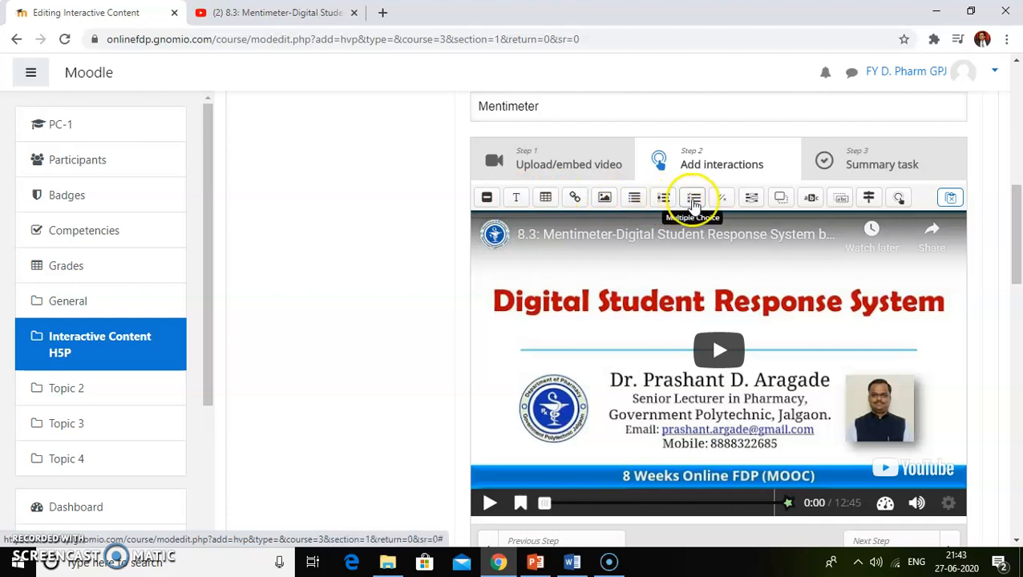
{"action": "left_click", "coordinate": [720, 206]}
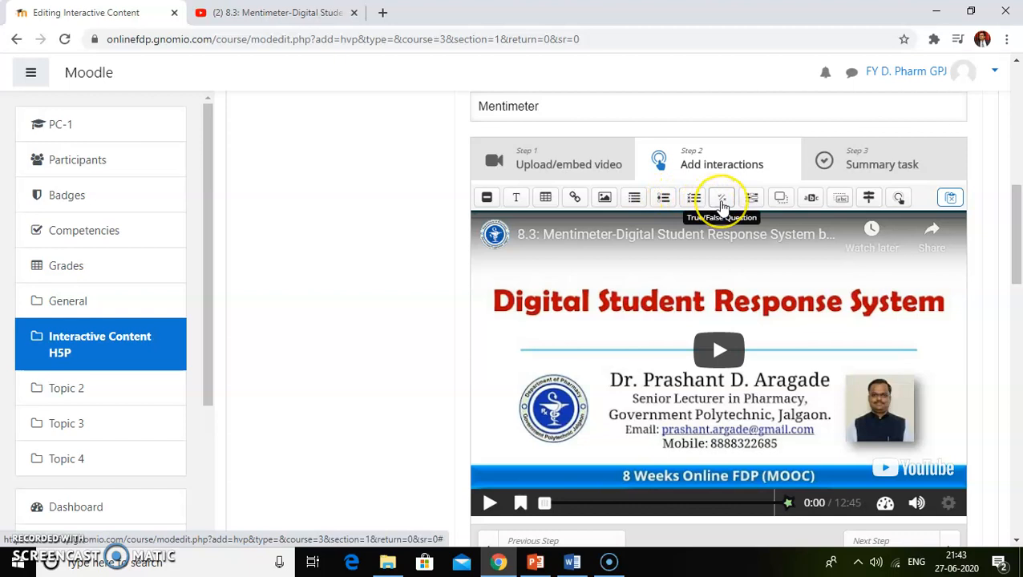
{"action": "left_click", "coordinate": [751, 203]}
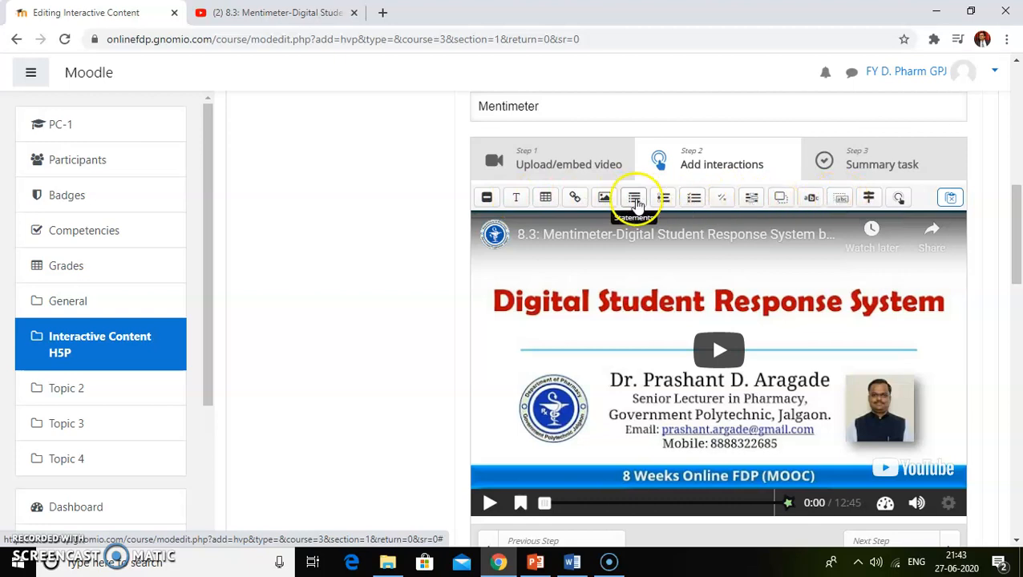
{"action": "scroll", "coordinate": [547, 317], "scroll_direction": "down", "scroll_amount": 1}
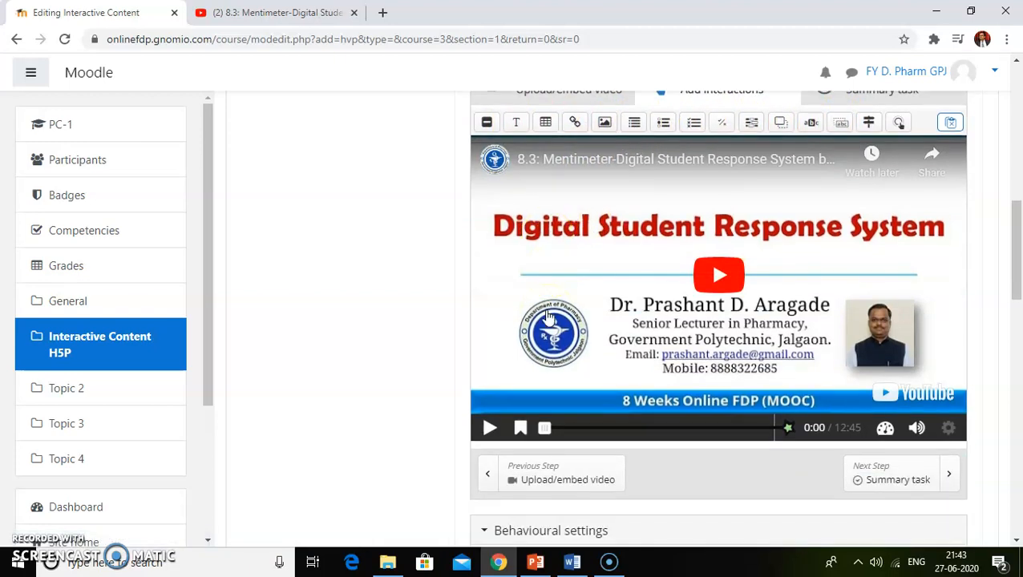
Step: Move the Mentimeter video to about 5:27 and add a True/False Question interaction at that point
{"action": "scroll", "coordinate": [520, 338], "scroll_direction": "down", "scroll_amount": 1}
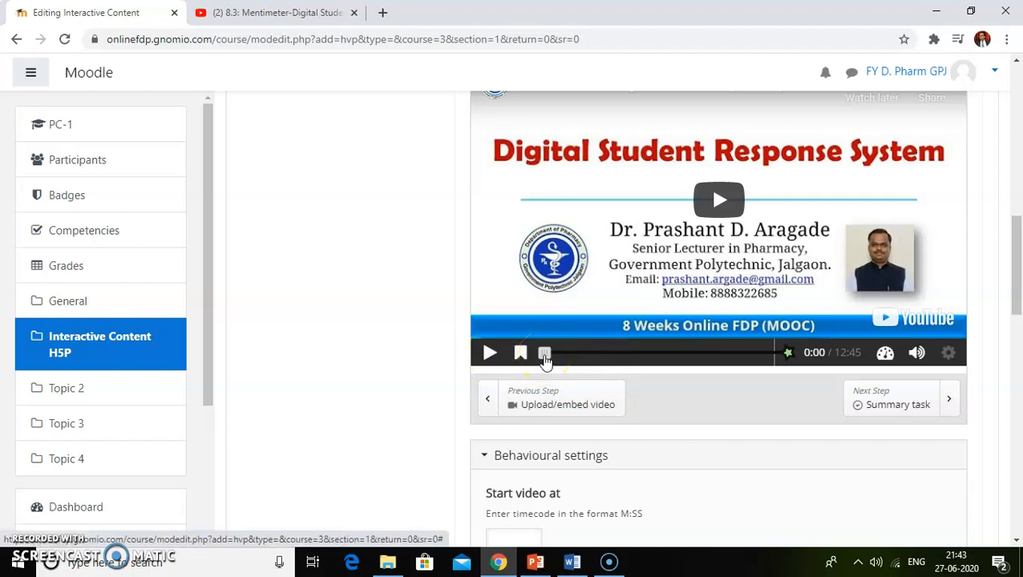
{"action": "left_click_drag", "start_coordinate": [544, 360], "coordinate": [640, 359]}
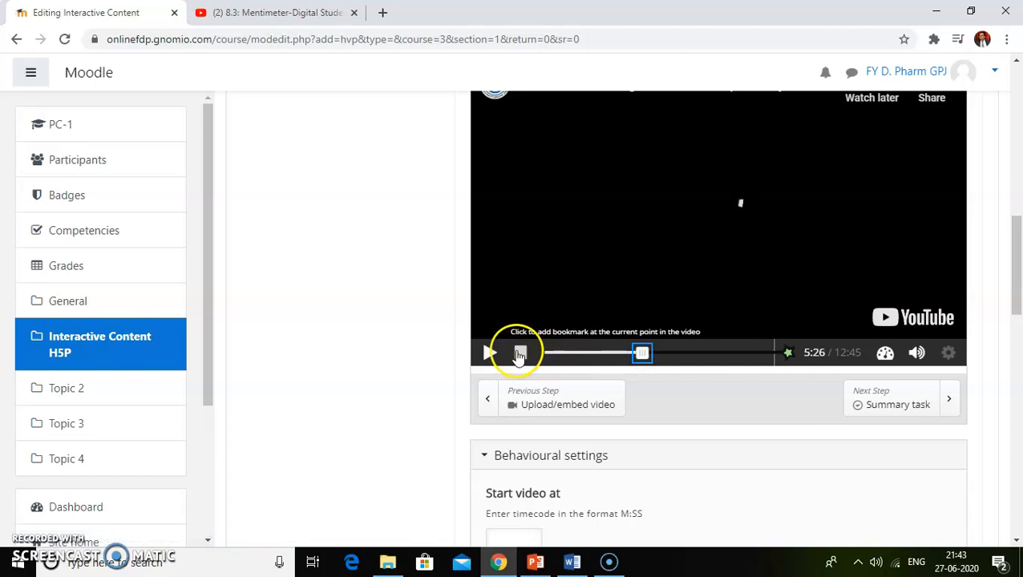
{"action": "left_click", "coordinate": [491, 357]}
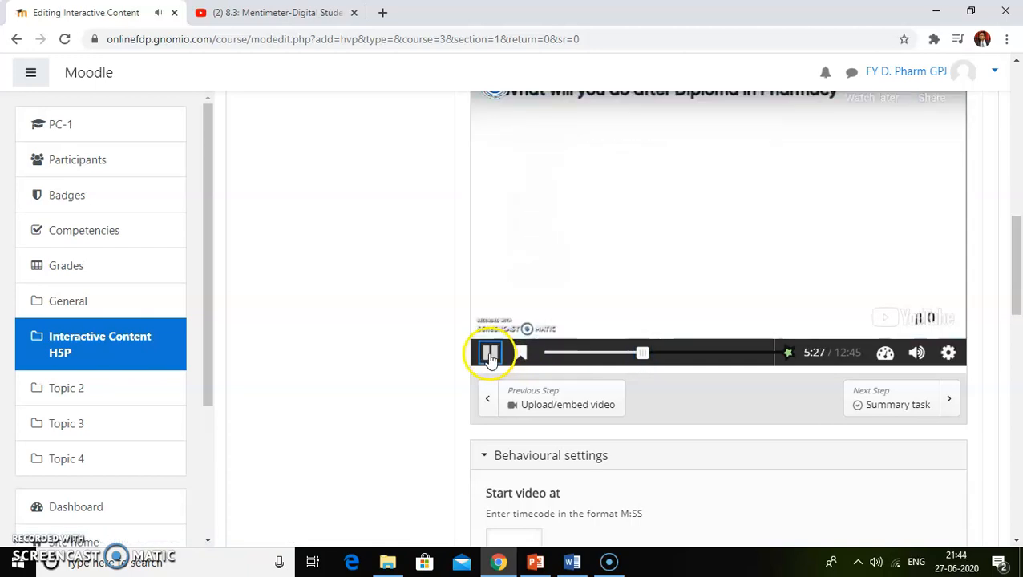
{"action": "left_click", "coordinate": [491, 356]}
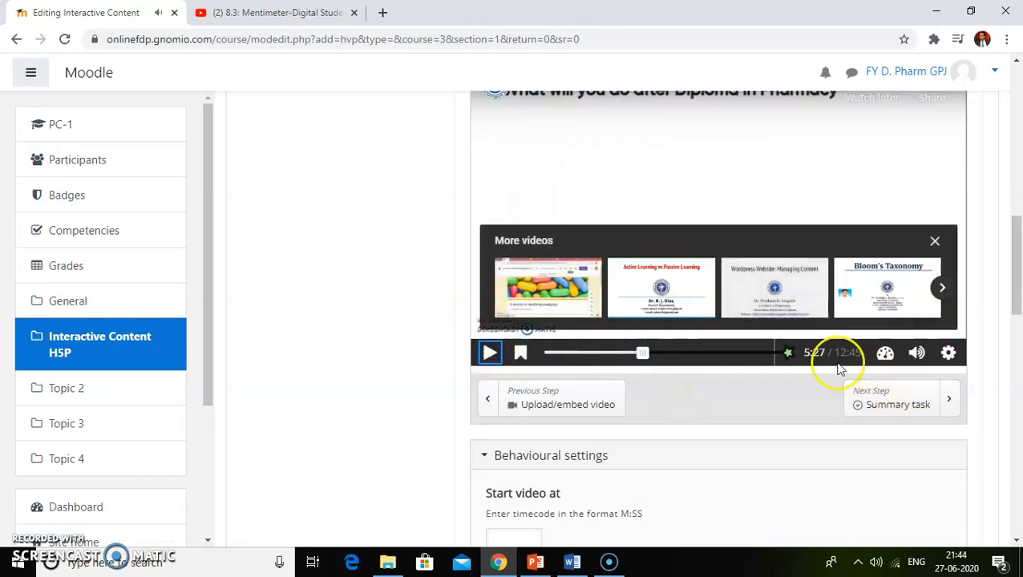
{"action": "scroll", "coordinate": [806, 361], "scroll_direction": "up", "scroll_amount": 2}
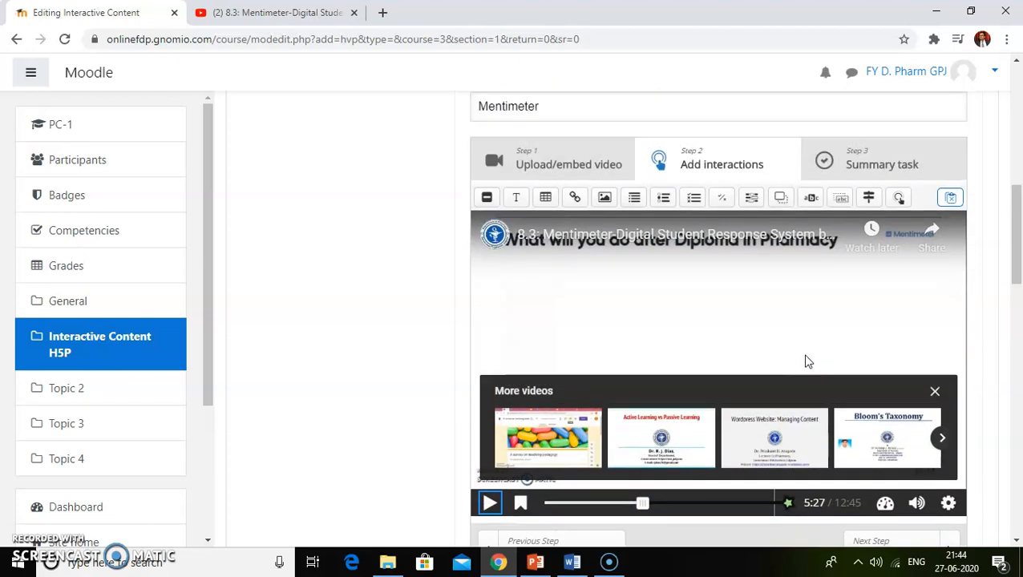
{"action": "left_click", "coordinate": [721, 199]}
{"action": "scroll", "coordinate": [571, 210], "scroll_direction": "up", "scroll_amount": 1}
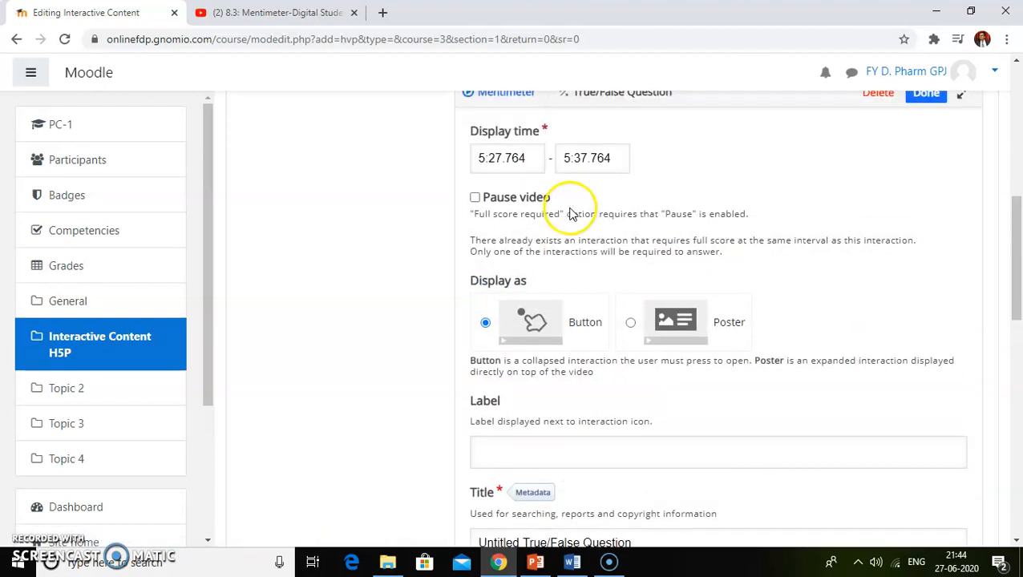
Step: Set the end of the question's display time to 5:28 and have the video pause for it
{"action": "left_click", "coordinate": [577, 158]}
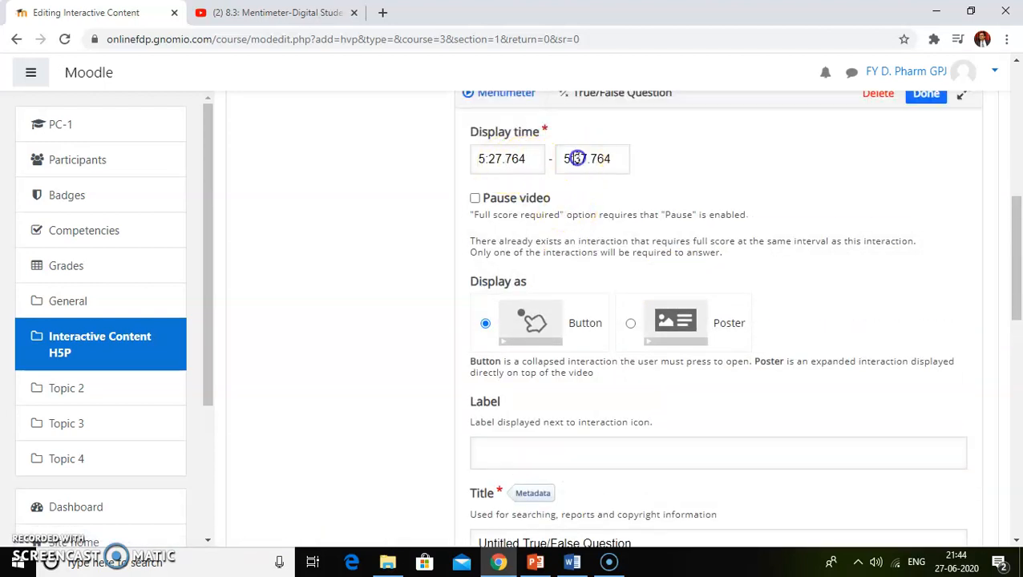
{"action": "key", "text": "Delete"}
{"action": "key", "text": "Delete"}
{"action": "key", "text": "Delete"}
{"action": "key", "text": "Delete"}
{"action": "key", "text": "Delete"}
{"action": "type", "text": "28"}
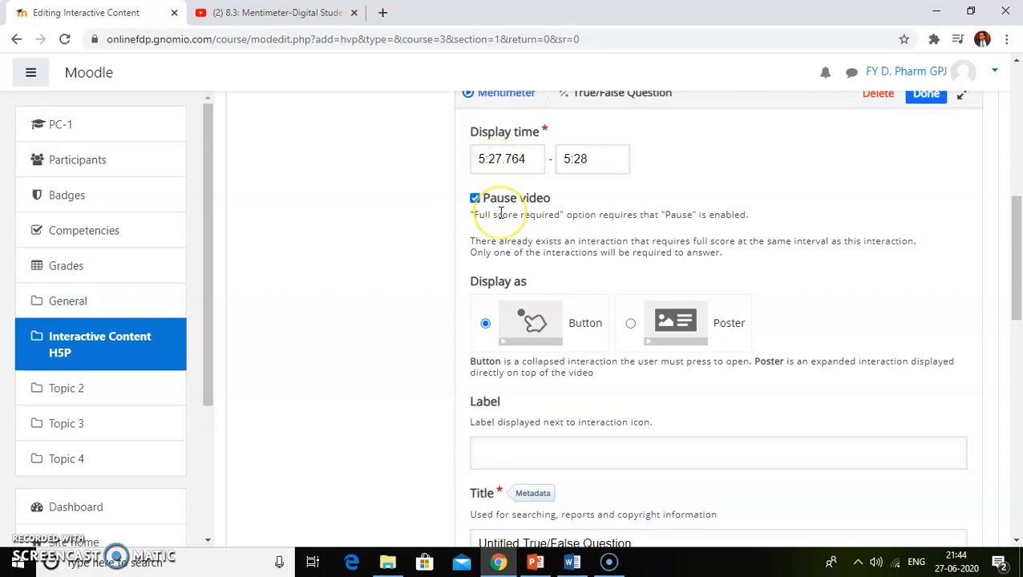
Step: Label the interaction "Reflection Quiz" and shorten its title to "True/False Question"
{"action": "scroll", "coordinate": [501, 213], "scroll_direction": "down", "scroll_amount": 1}
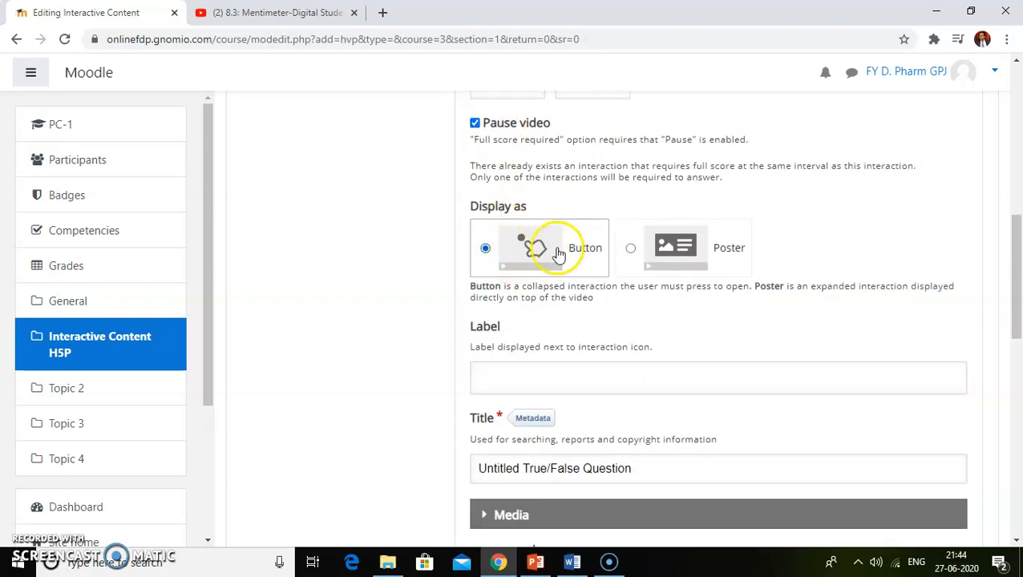
{"action": "scroll", "coordinate": [531, 282], "scroll_direction": "down", "scroll_amount": 1}
{"action": "left_click", "coordinate": [518, 303]}
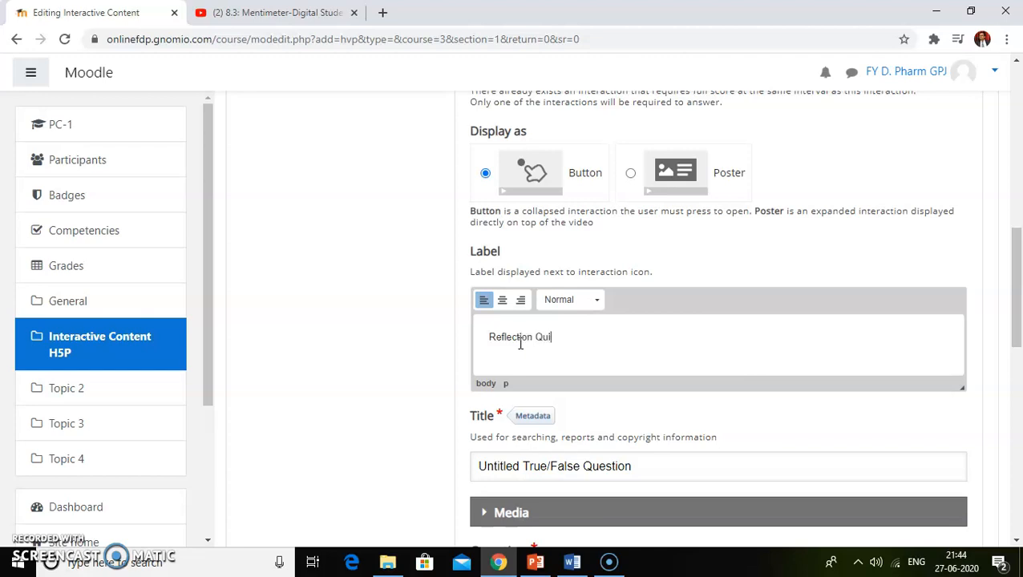
{"action": "scroll", "coordinate": [520, 343], "scroll_direction": "down", "scroll_amount": 2}
{"action": "left_click", "coordinate": [521, 315]}
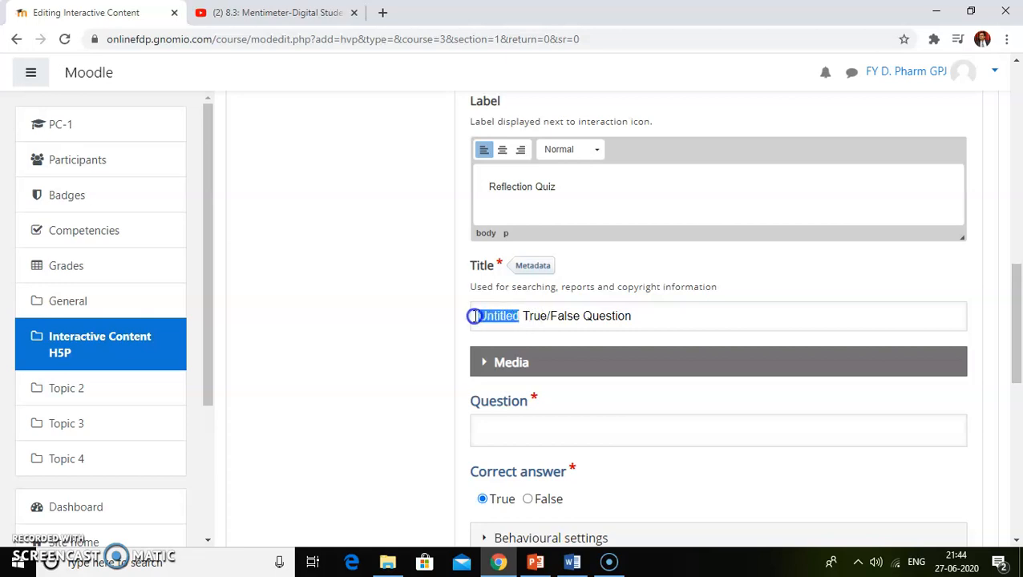
{"action": "key", "text": "BackSpace"}
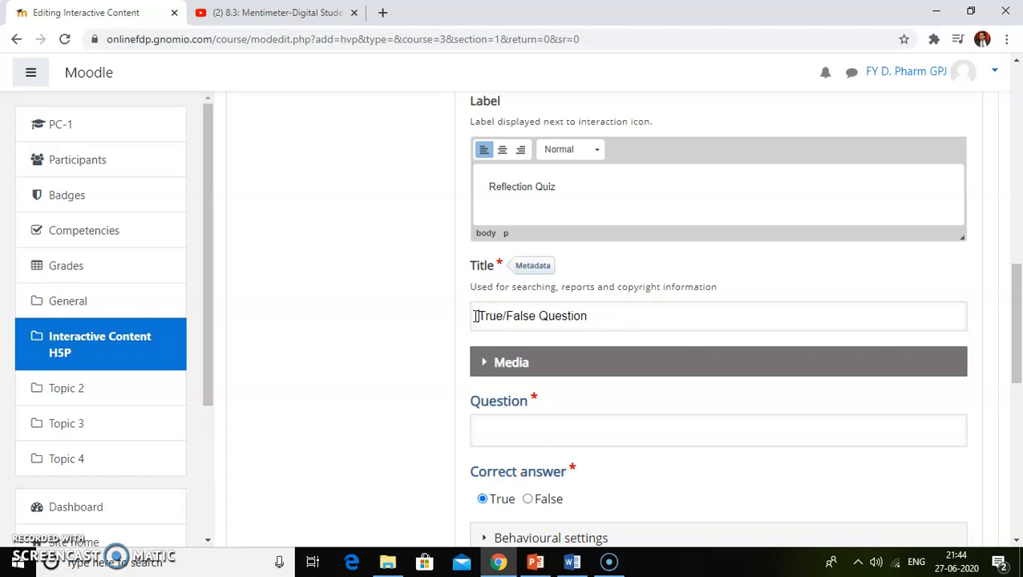
Step: Copy the sentence "Mentimeter is used to engage your audience." from the Word document and return to the Moodle form
{"action": "scroll", "coordinate": [502, 323], "scroll_direction": "down", "scroll_amount": 1}
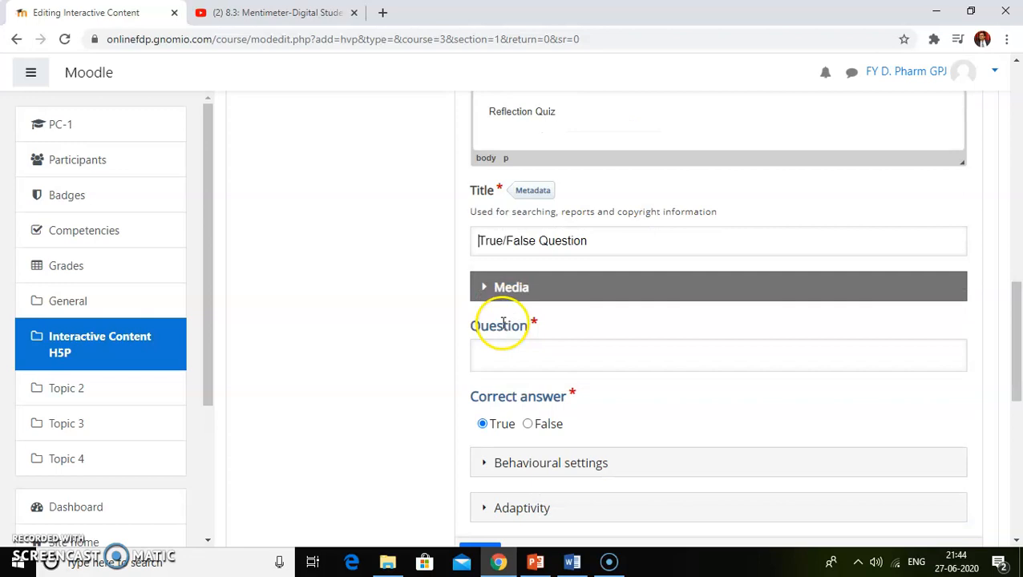
{"action": "left_click", "coordinate": [497, 359]}
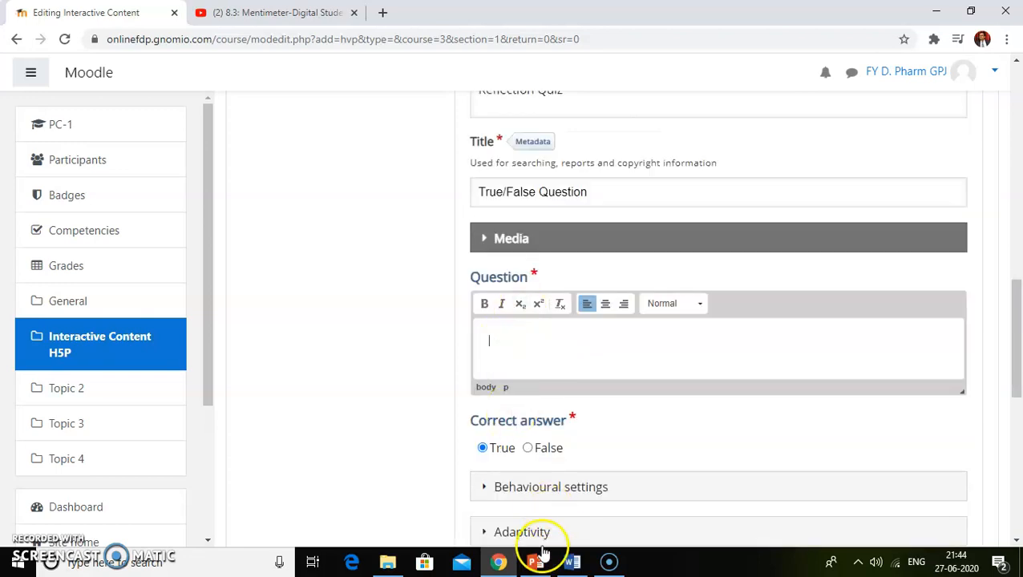
{"action": "mouse_move", "coordinate": [572, 565]}
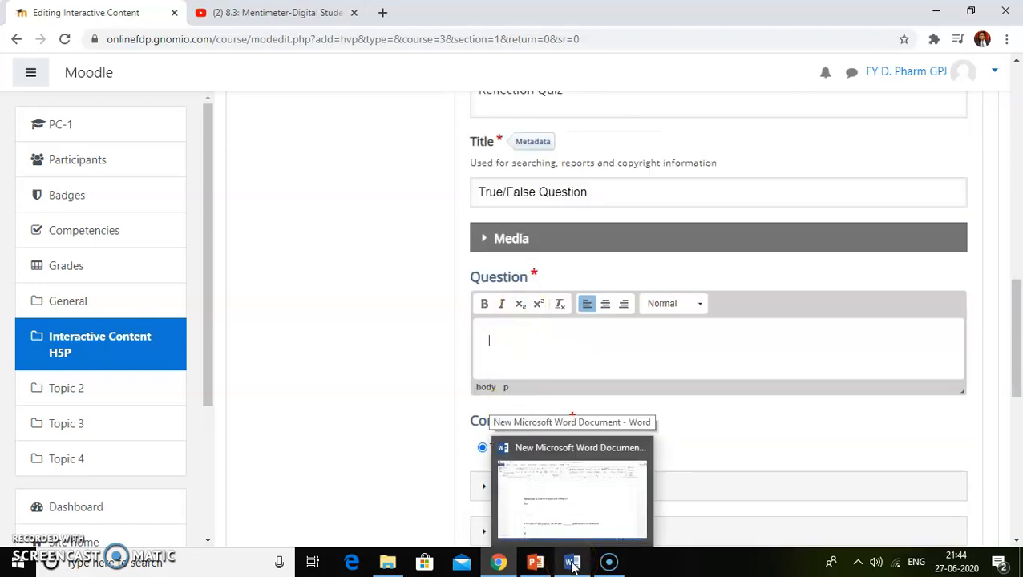
{"action": "left_click", "coordinate": [513, 449]}
{"action": "left_click_drag", "start_coordinate": [175, 263], "coordinate": [521, 275]}
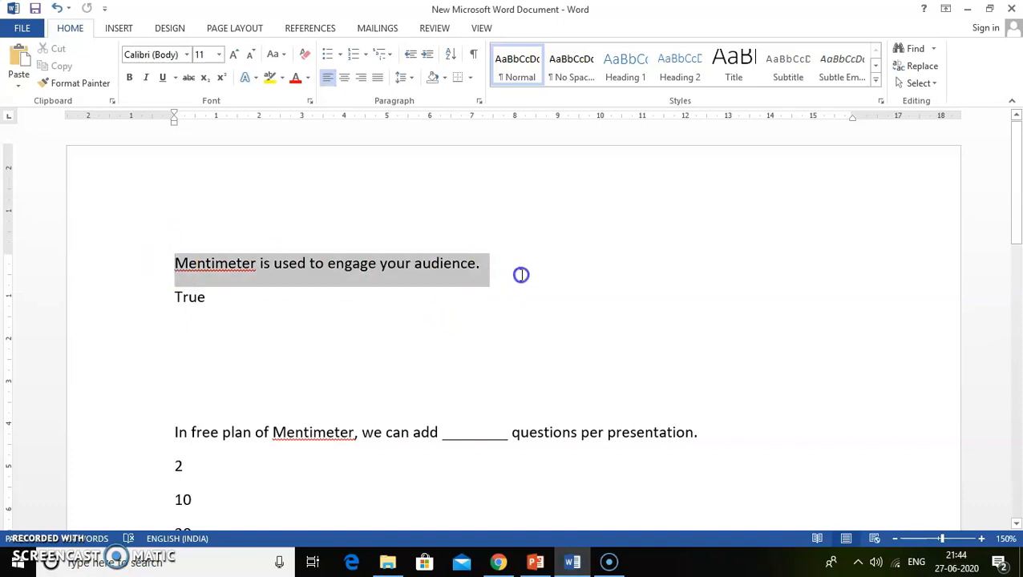
{"action": "key", "text": "alt+Tab"}
Step: Paste "Mentimeter is used to engage your audience." as the question text, keeping only one copy of it
{"action": "left_click", "coordinate": [546, 353]}
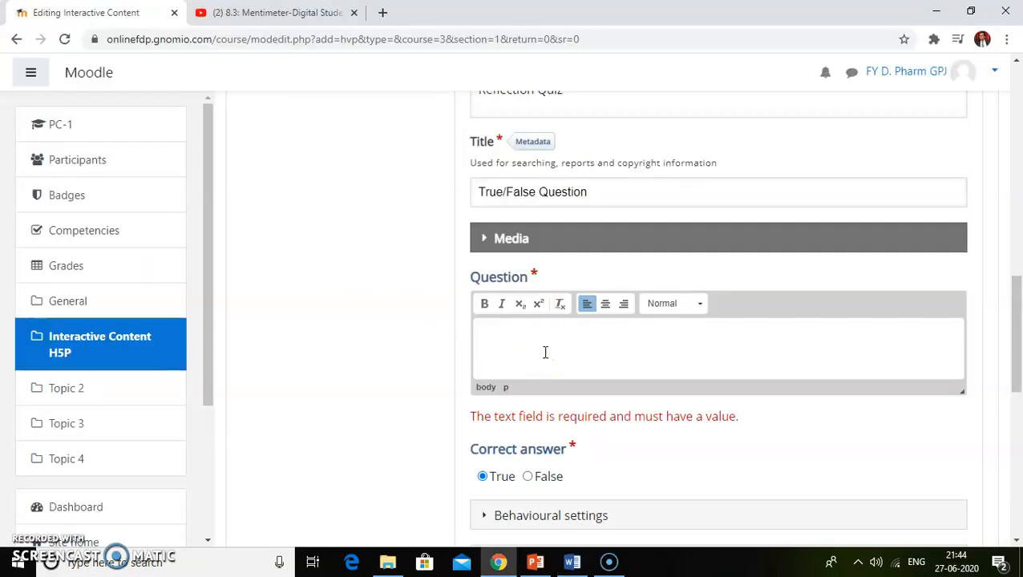
{"action": "key", "text": "ctrl+v"}
{"action": "key", "text": "ctrl+v"}
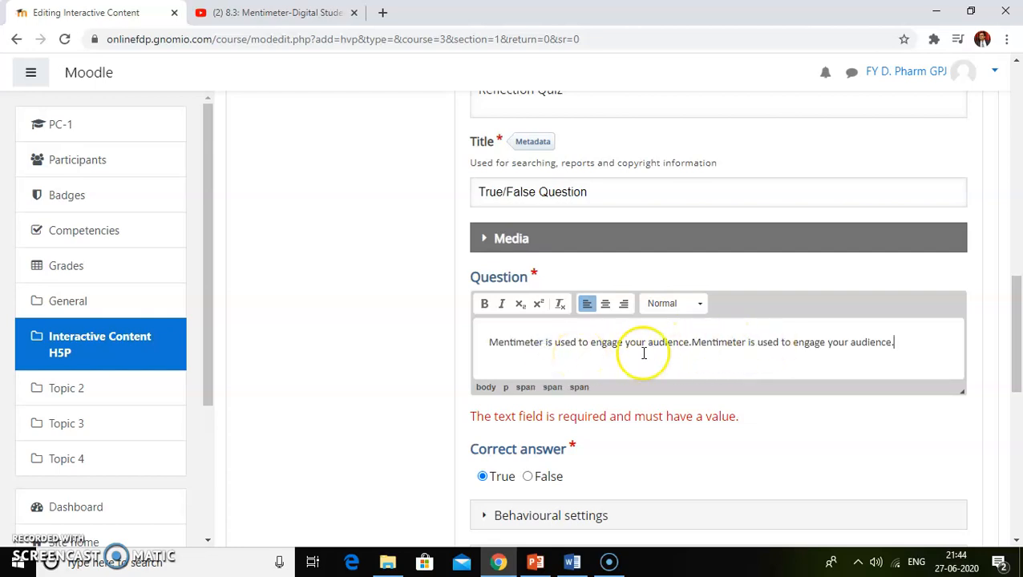
{"action": "left_click_drag", "start_coordinate": [693, 342], "coordinate": [936, 346]}
{"action": "key", "text": "BackSpace"}
Step: In the question's behavioural settings, disable the "Show Solution" button and enable the confirmation dialog on "Check"
{"action": "scroll", "coordinate": [526, 383], "scroll_direction": "down", "scroll_amount": 1}
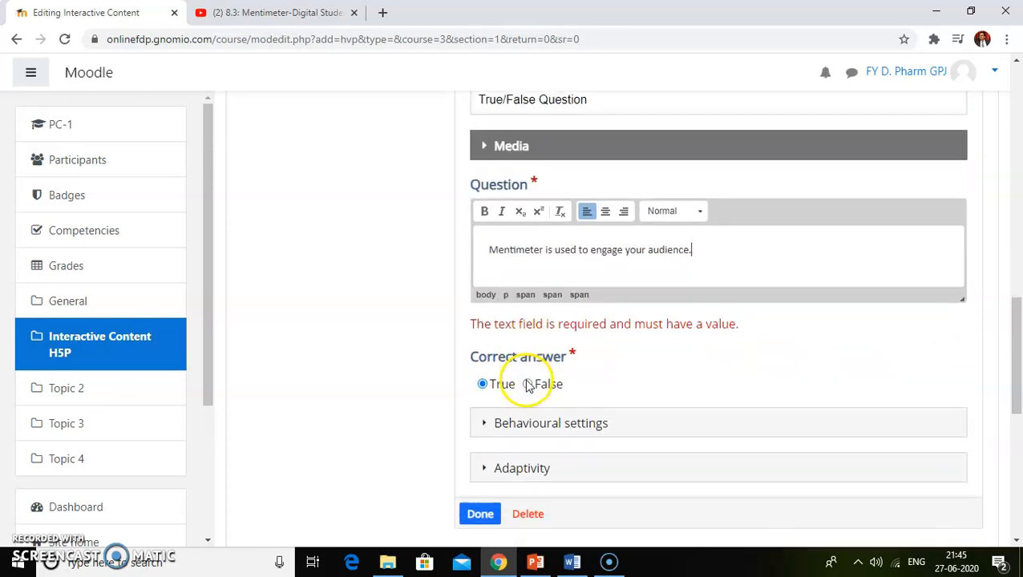
{"action": "scroll", "coordinate": [530, 386], "scroll_direction": "down", "scroll_amount": 1}
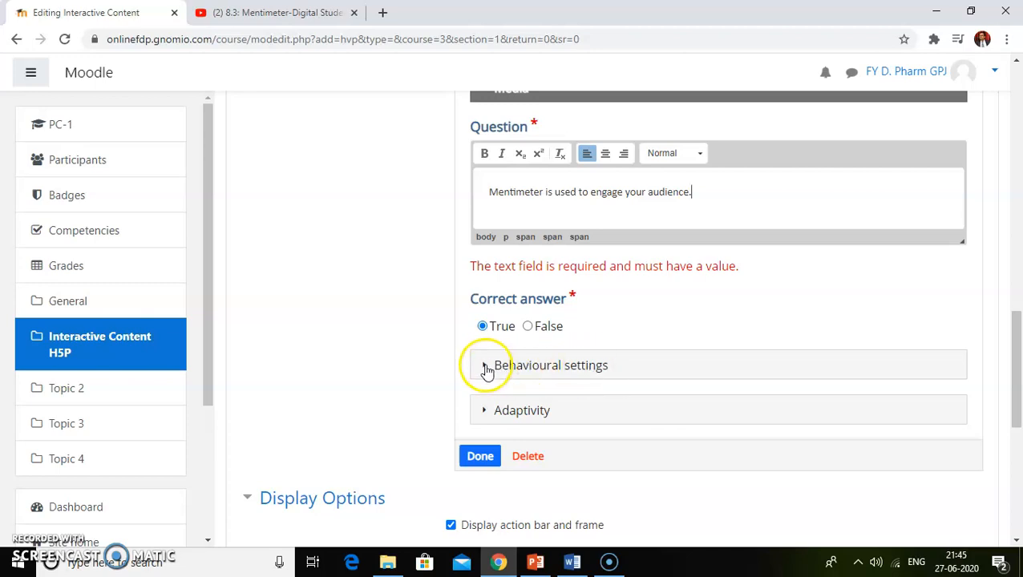
{"action": "left_click", "coordinate": [485, 367]}
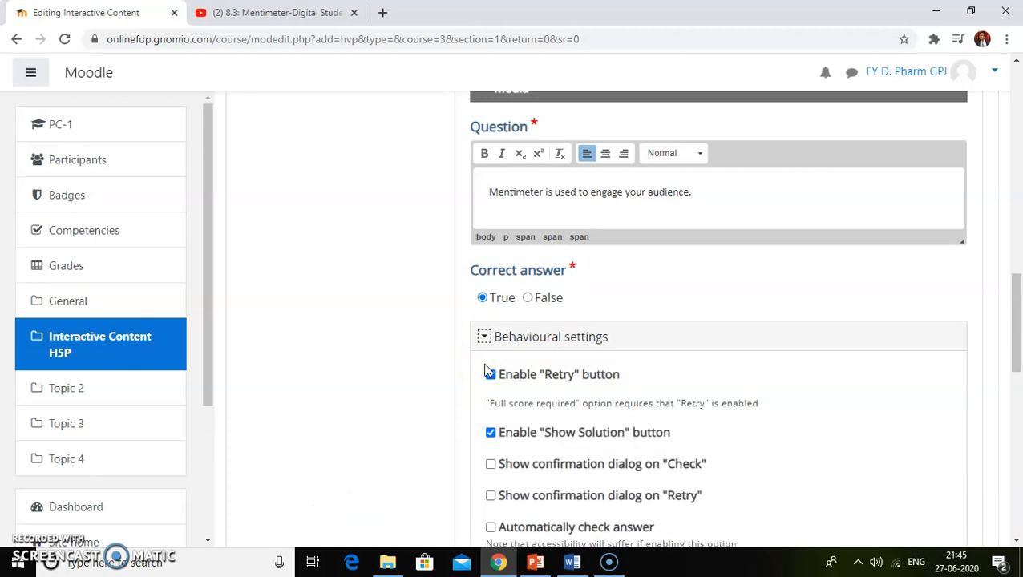
{"action": "scroll", "coordinate": [487, 370], "scroll_direction": "down", "scroll_amount": 1}
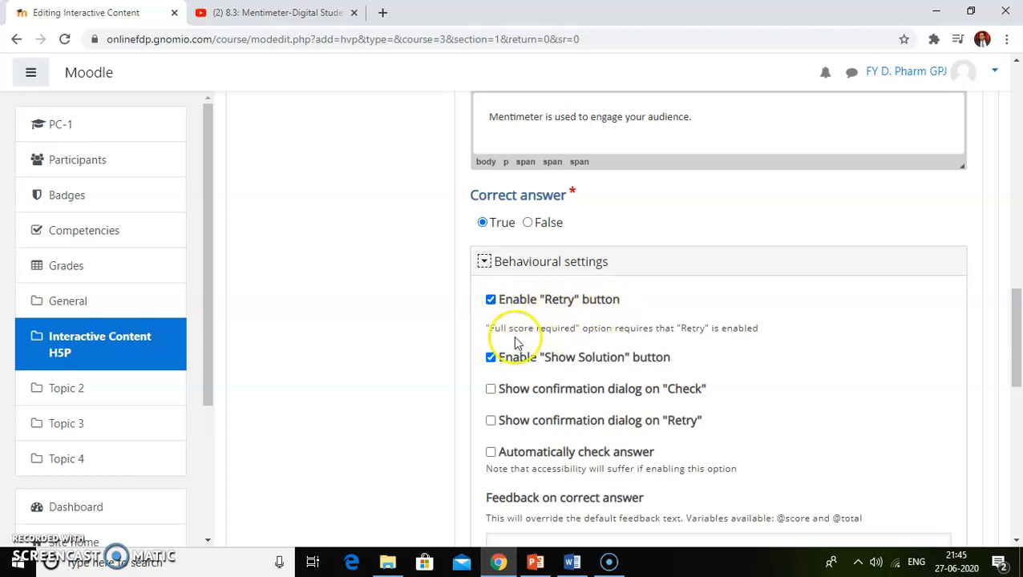
{"action": "scroll", "coordinate": [518, 343], "scroll_direction": "down", "scroll_amount": 1}
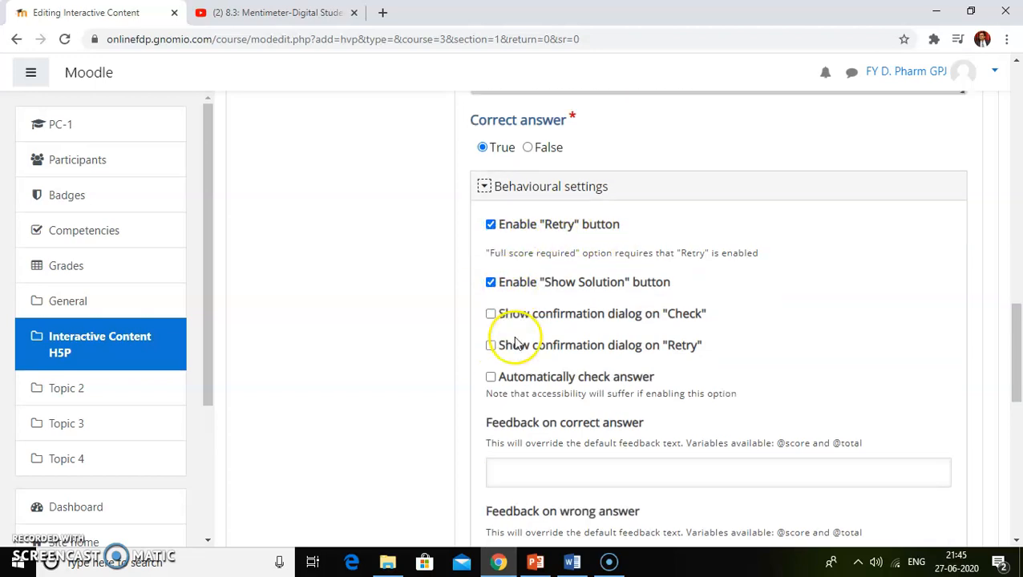
{"action": "left_click", "coordinate": [490, 284]}
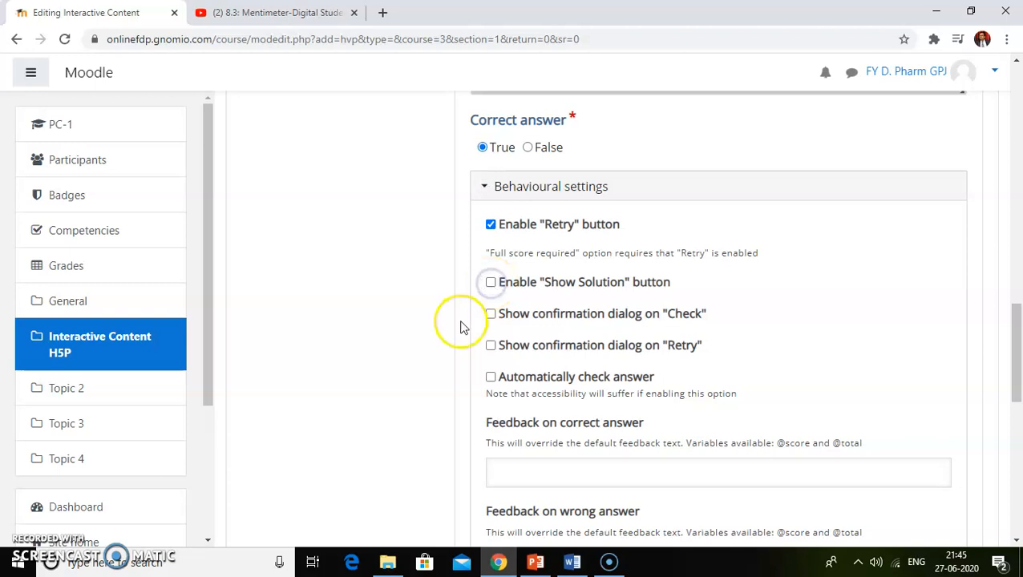
{"action": "scroll", "coordinate": [461, 327], "scroll_direction": "down", "scroll_amount": 1}
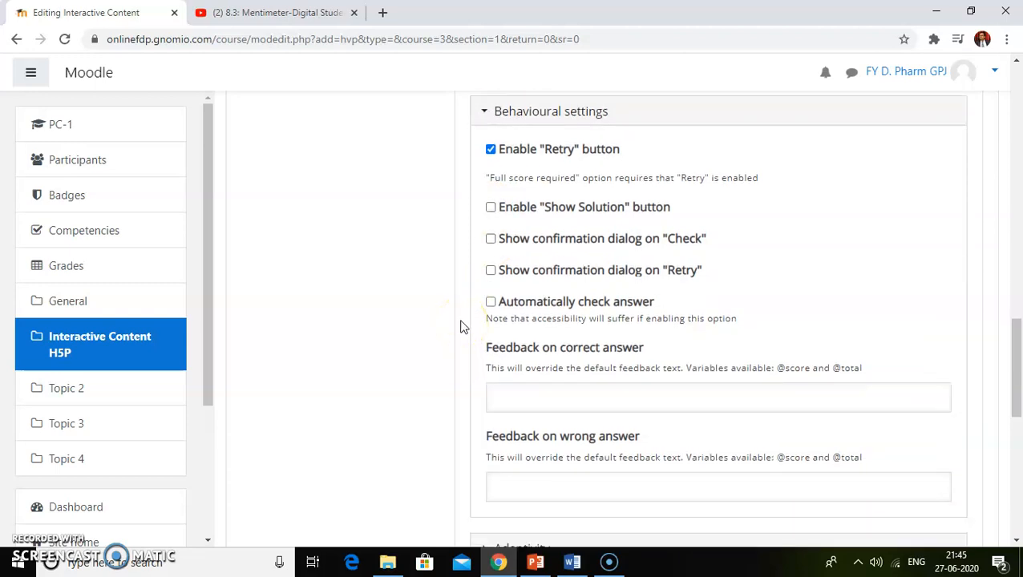
{"action": "left_click", "coordinate": [491, 240]}
Step: Leave the feedback texts empty and, under the adaptivity options, require full score for the task before proceeding
{"action": "scroll", "coordinate": [505, 304], "scroll_direction": "down", "scroll_amount": 1}
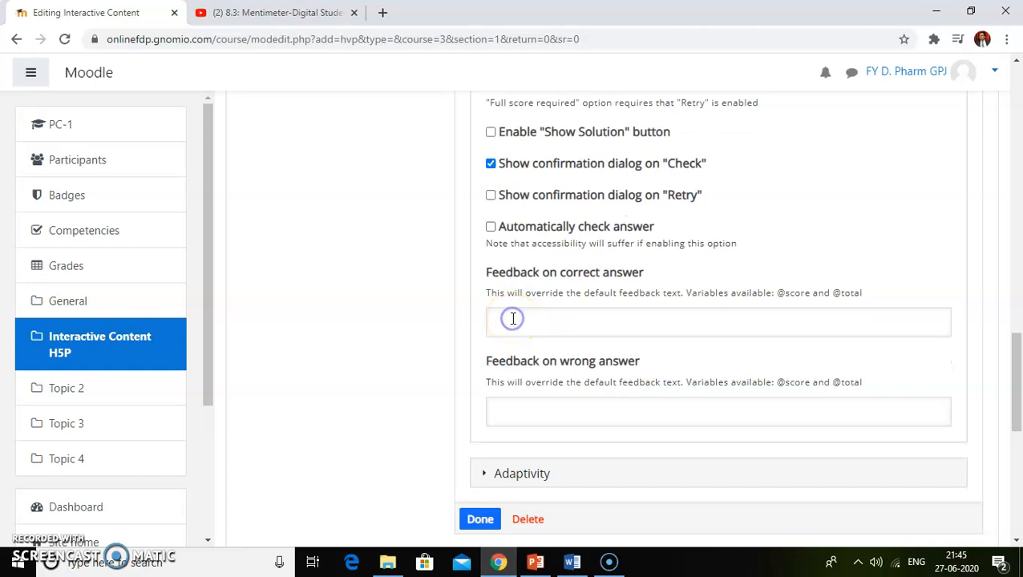
{"action": "left_click", "coordinate": [502, 320]}
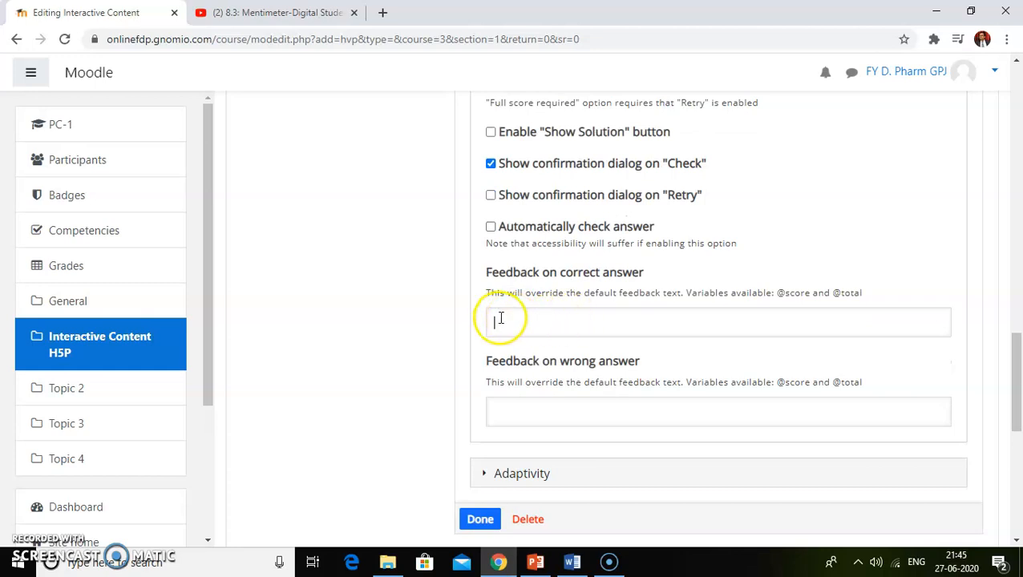
{"action": "scroll", "coordinate": [561, 320], "scroll_direction": "down", "scroll_amount": 1}
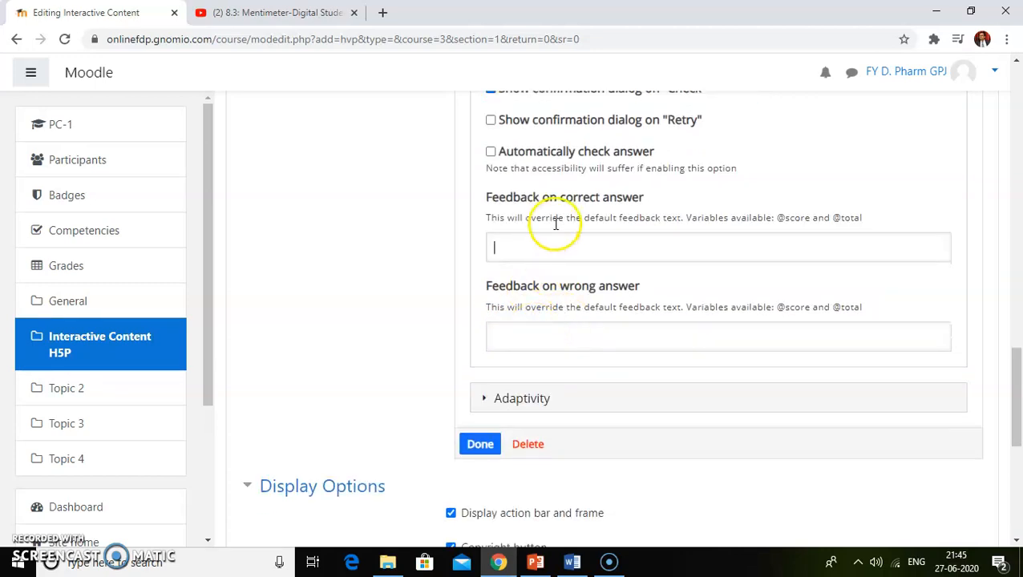
{"action": "scroll", "coordinate": [594, 353], "scroll_direction": "down", "scroll_amount": 1}
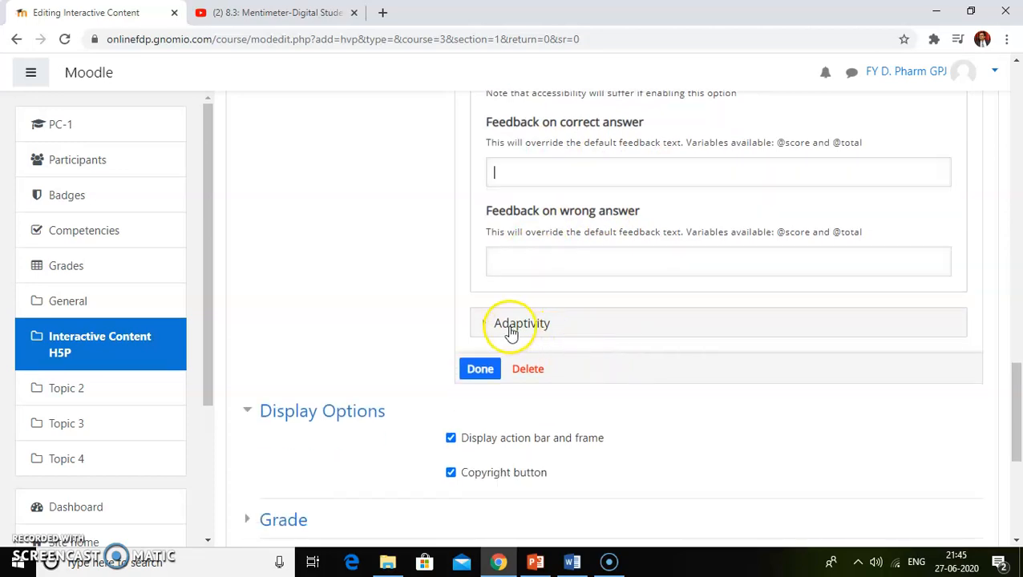
{"action": "left_click", "coordinate": [519, 328]}
{"action": "scroll", "coordinate": [521, 331], "scroll_direction": "down", "scroll_amount": 1}
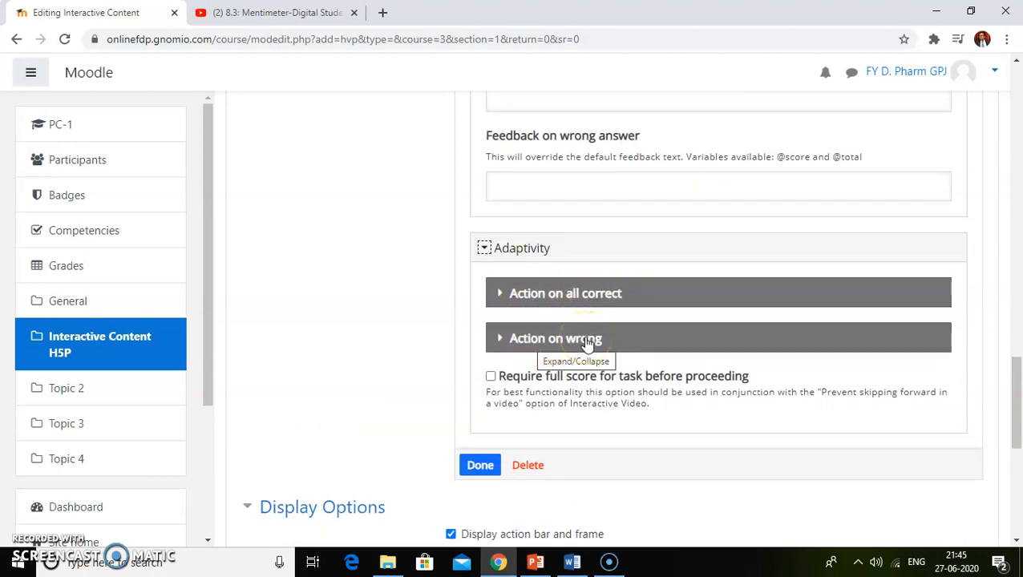
{"action": "left_click", "coordinate": [491, 377]}
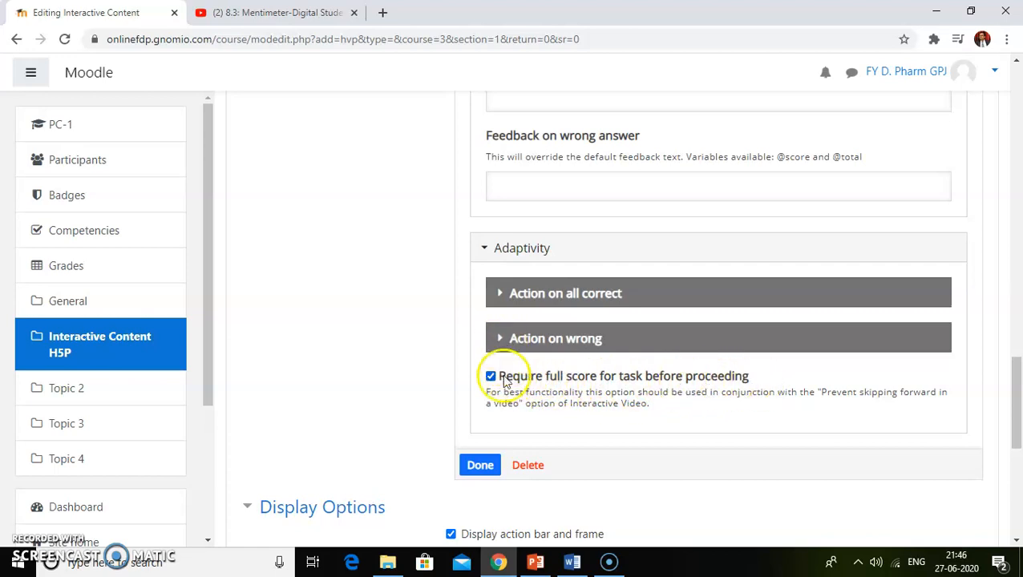
Step: Check the True/False question's display time and settings, and save the interaction onto the video
{"action": "left_click", "coordinate": [481, 466]}
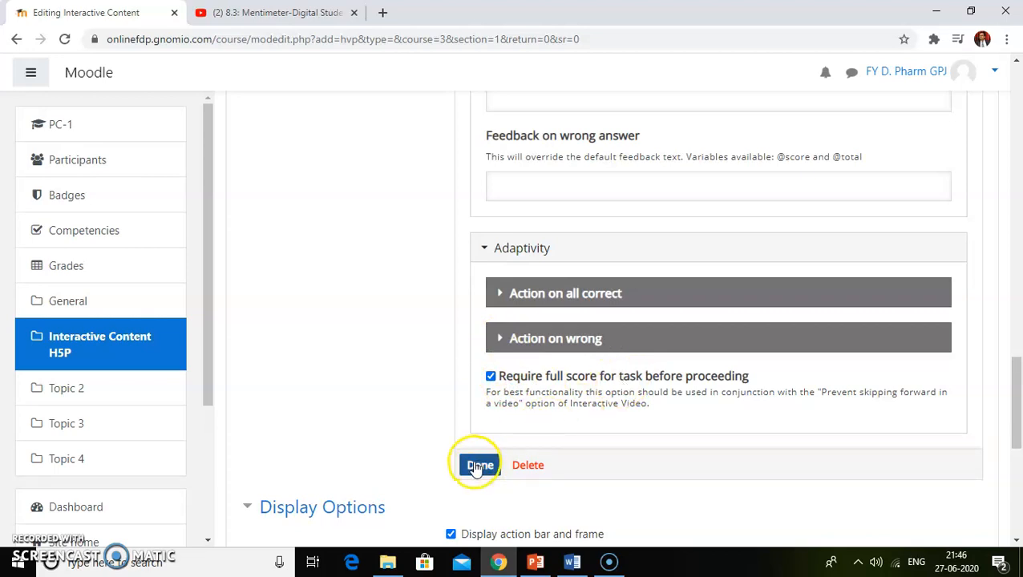
{"action": "scroll", "coordinate": [550, 405], "scroll_direction": "up", "scroll_amount": 15}
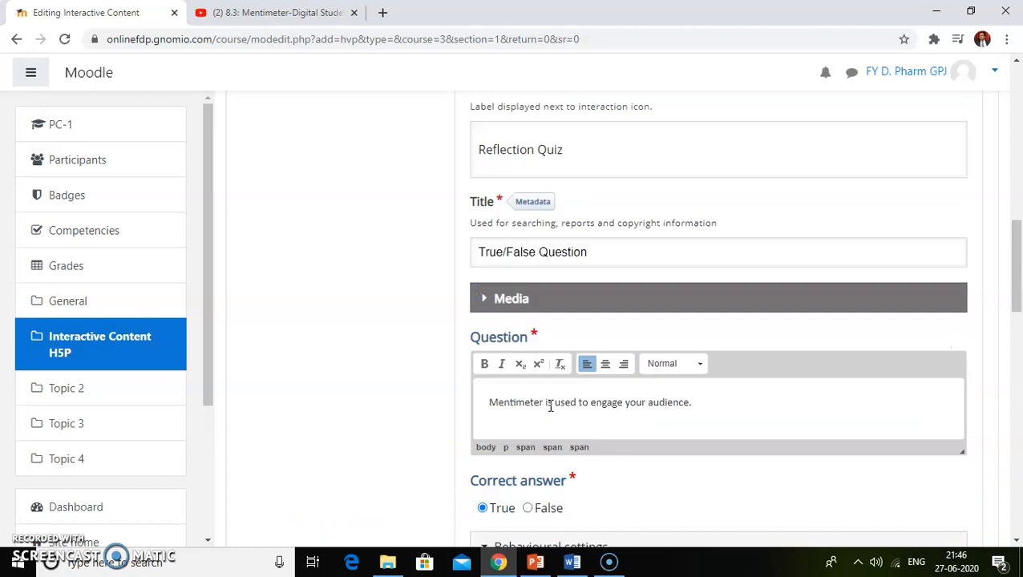
{"action": "scroll", "coordinate": [551, 405], "scroll_direction": "up", "scroll_amount": 2}
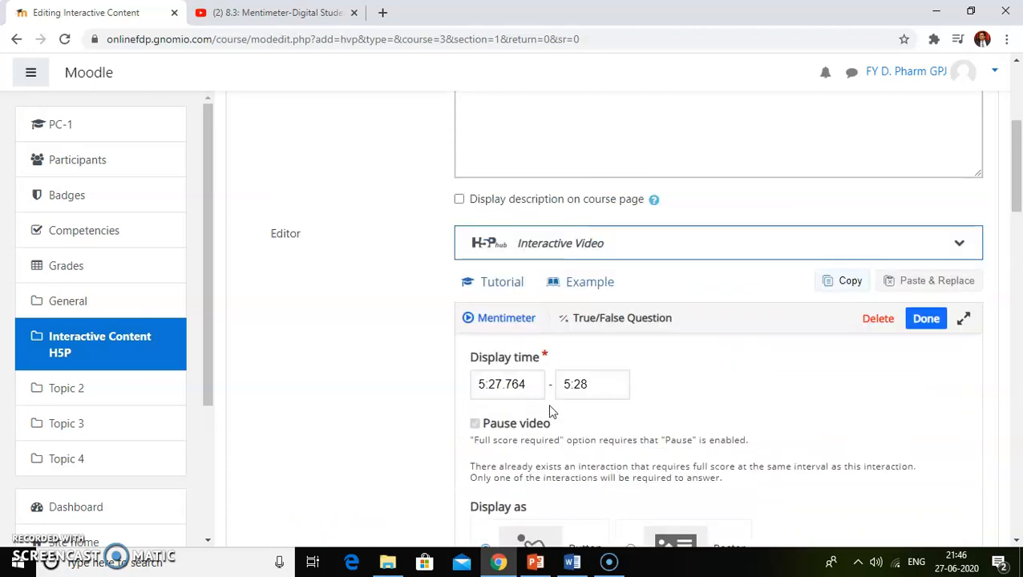
{"action": "scroll", "coordinate": [550, 410], "scroll_direction": "up", "scroll_amount": 2}
{"action": "scroll", "coordinate": [550, 411], "scroll_direction": "down", "scroll_amount": 10}
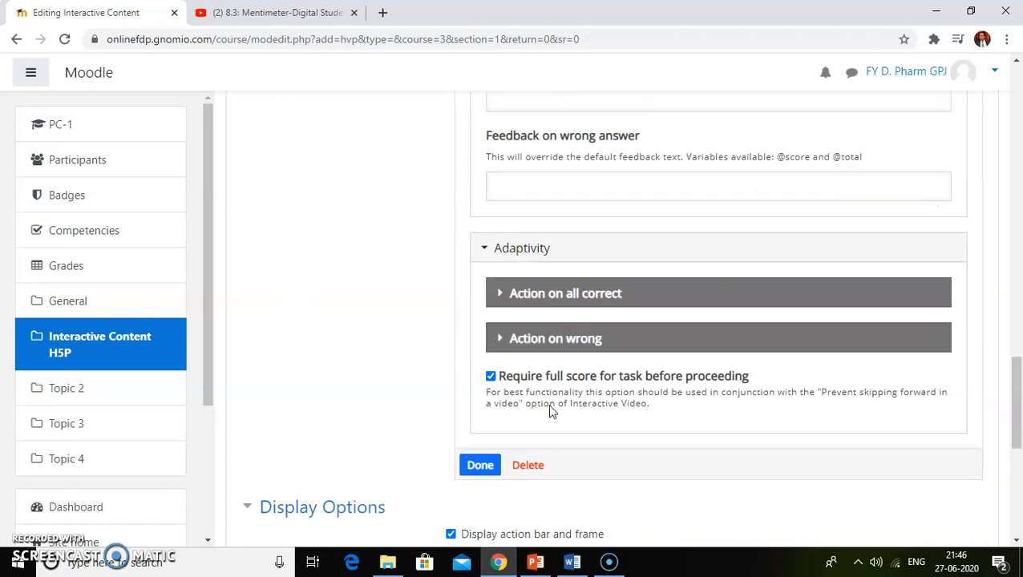
{"action": "scroll", "coordinate": [550, 410], "scroll_direction": "down", "scroll_amount": 2}
{"action": "left_click", "coordinate": [483, 315]}
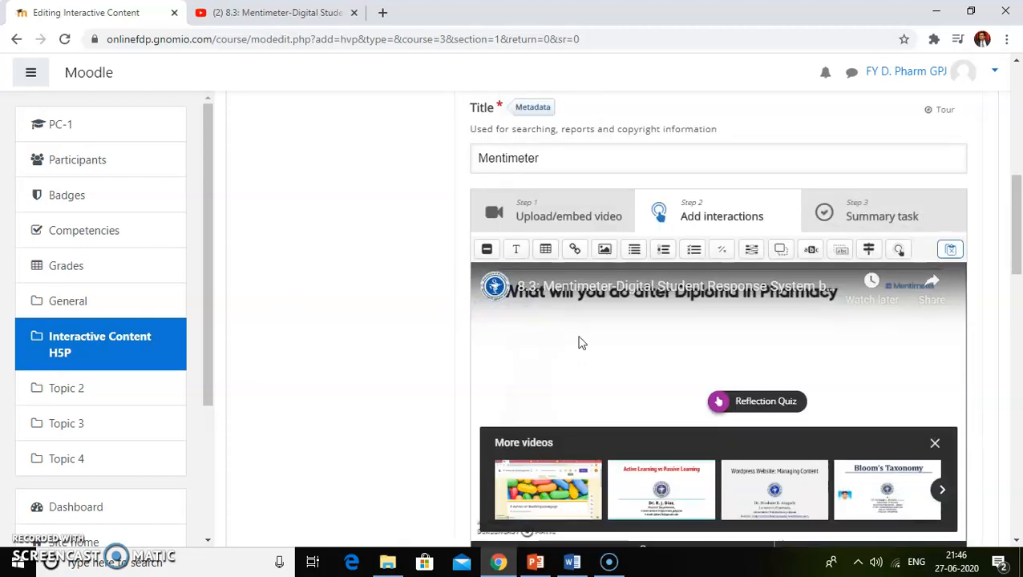
Step: Move the video position to 8:16 and insert a multiple choice interaction there
{"action": "scroll", "coordinate": [582, 343], "scroll_direction": "down", "scroll_amount": 2}
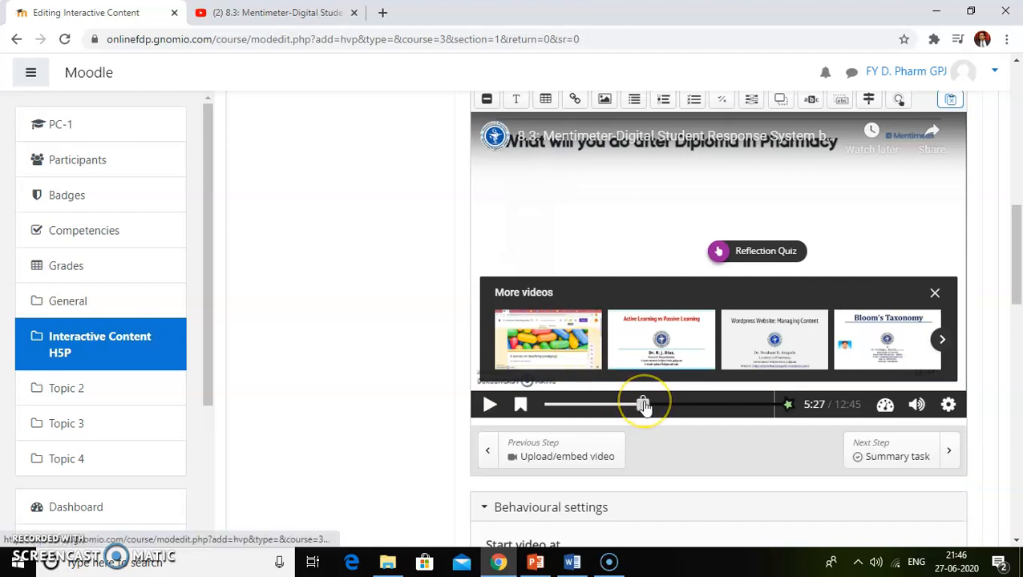
{"action": "mouse_move", "coordinate": [644, 406]}
{"action": "left_mouse_down"}
{"action": "mouse_move", "coordinate": [701, 408]}
{"action": "mouse_move", "coordinate": [692, 408]}
{"action": "left_mouse_up"}
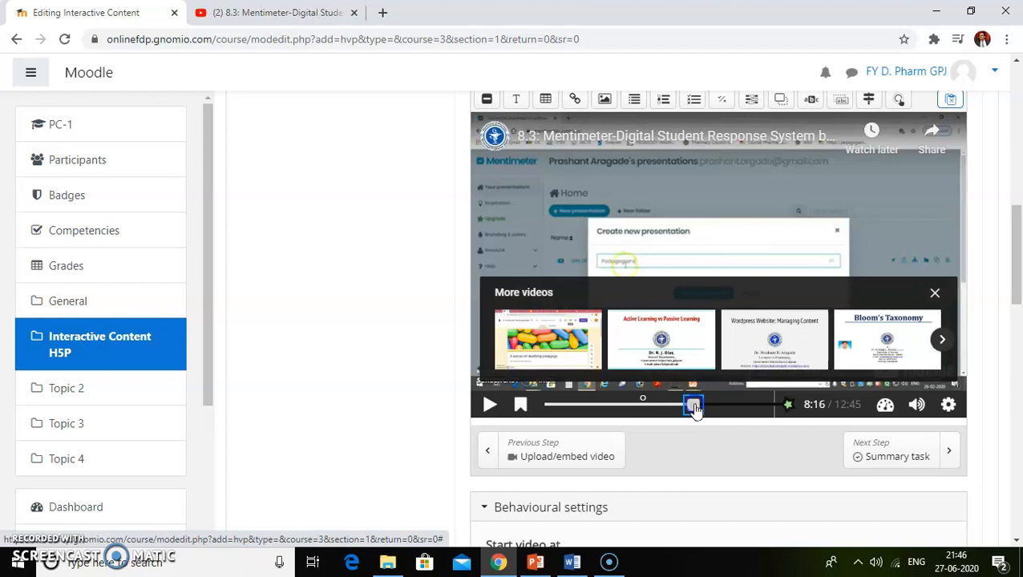
{"action": "scroll", "coordinate": [748, 198], "scroll_direction": "up", "scroll_amount": 1}
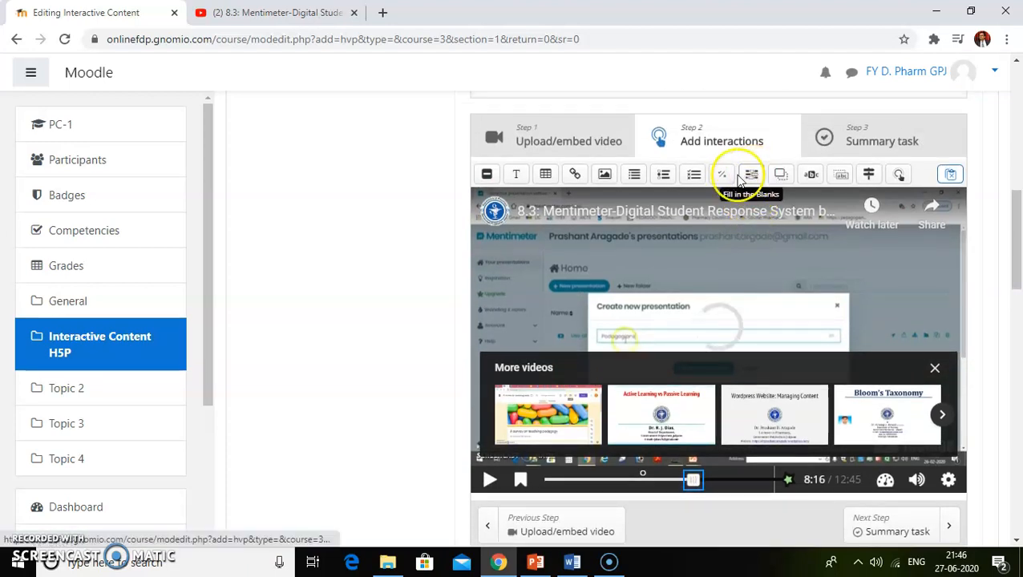
{"action": "left_click", "coordinate": [693, 174]}
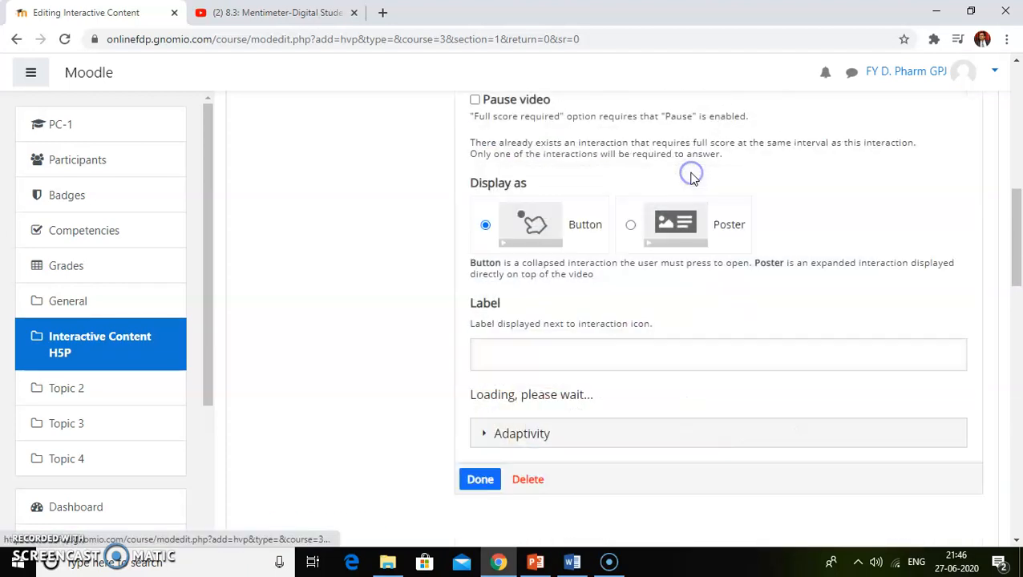
Step: Make the multiple choice interaction pause the video and set its display end time to 8:17
{"action": "scroll", "coordinate": [523, 322], "scroll_direction": "up", "scroll_amount": 1}
{"action": "left_click", "coordinate": [474, 175]}
{"action": "left_click", "coordinate": [580, 135]}
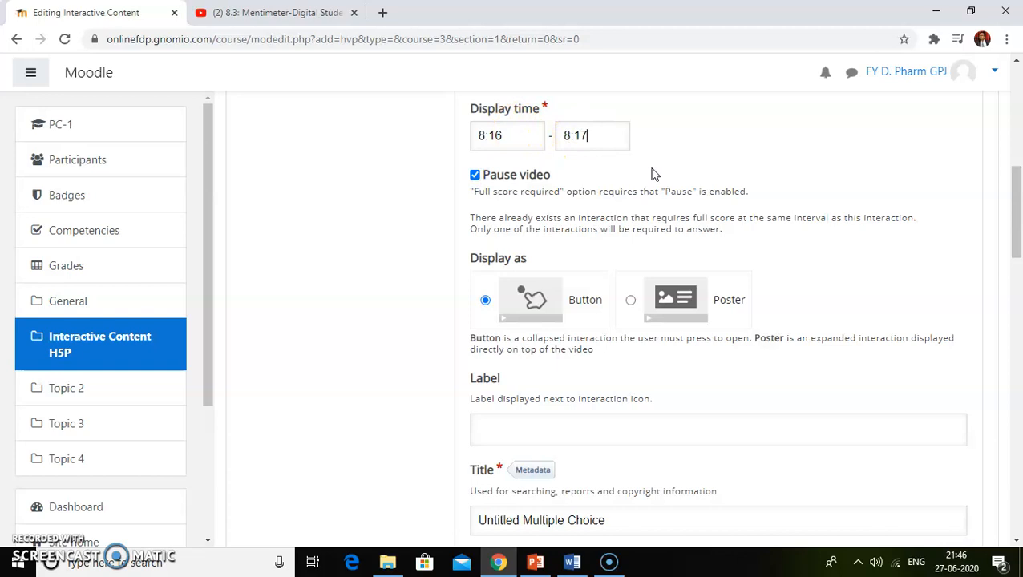
Step: Label the multiple choice interaction "MCQ" and title it "Question"
{"action": "scroll", "coordinate": [441, 384], "scroll_direction": "down", "scroll_amount": 2}
{"action": "left_click", "coordinate": [506, 282]}
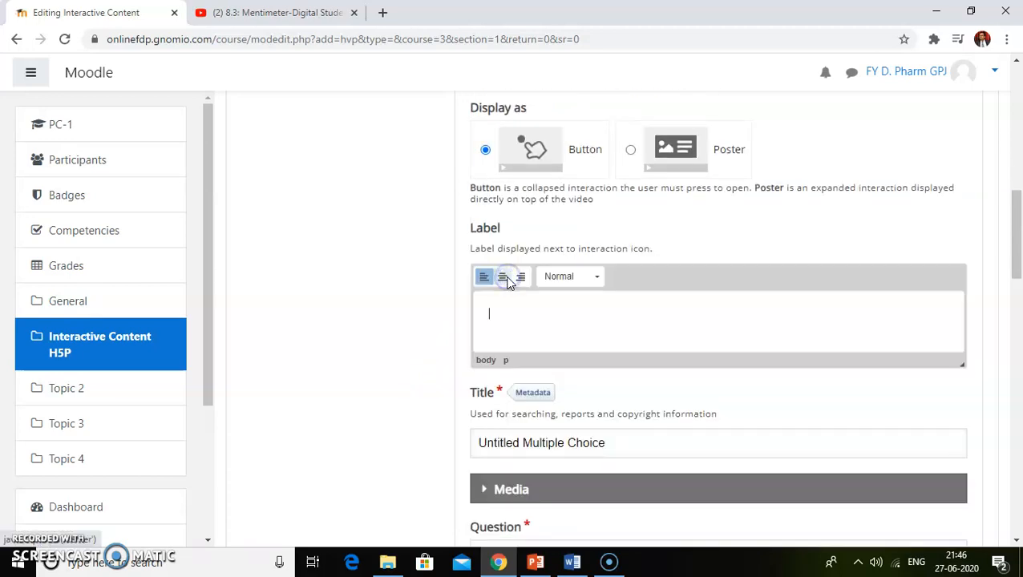
{"action": "scroll", "coordinate": [506, 282], "scroll_direction": "down", "scroll_amount": 2}
{"action": "left_click", "coordinate": [535, 288]}
{"action": "left_click_drag", "start_coordinate": [601, 297], "coordinate": [384, 287]}
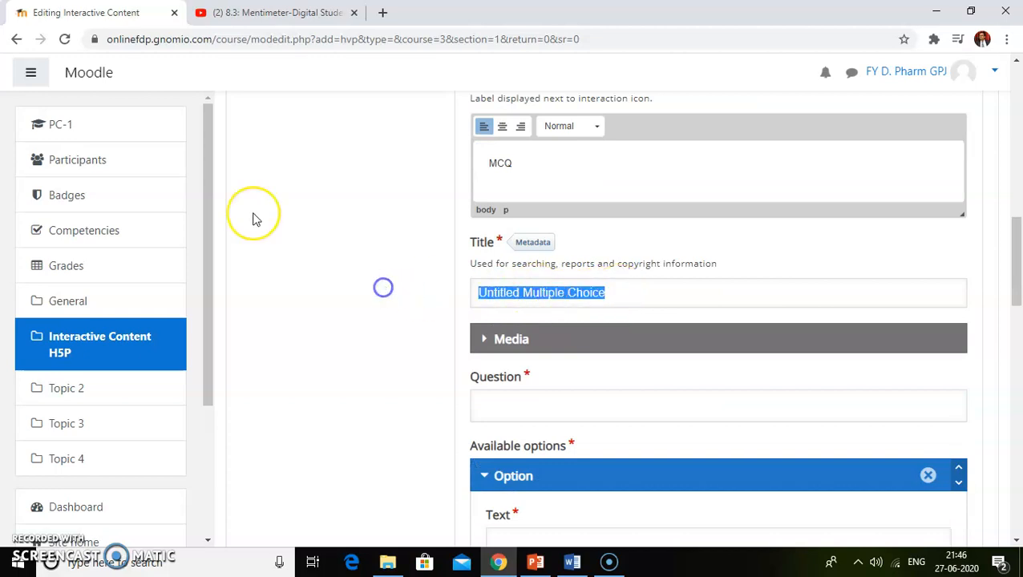
{"action": "type", "text": "Question"}
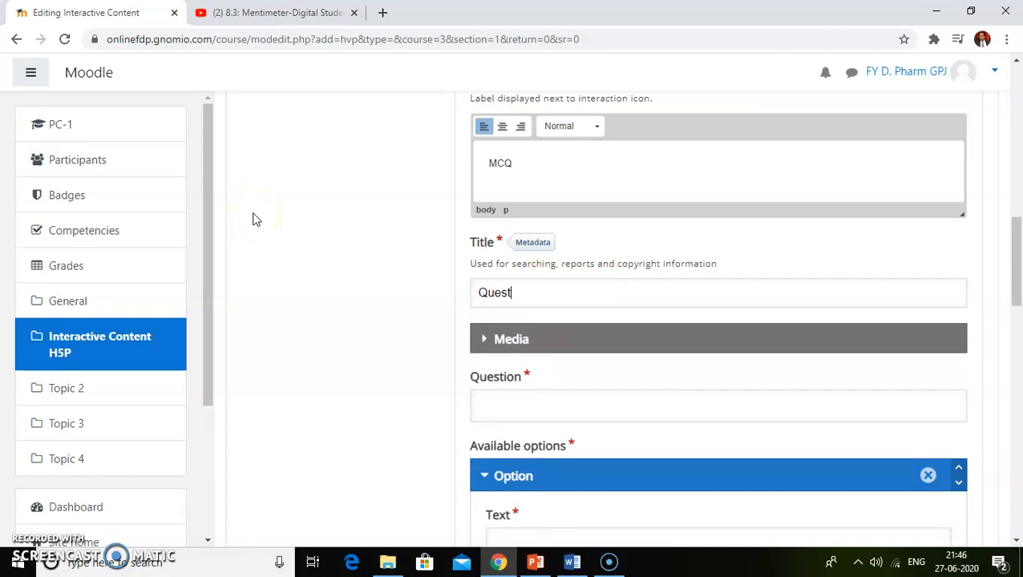
Step: Copy "In free plan of Mentimeter, we can add ________ questions per presentation." from the Word document into the question text
{"action": "left_click", "coordinate": [504, 405]}
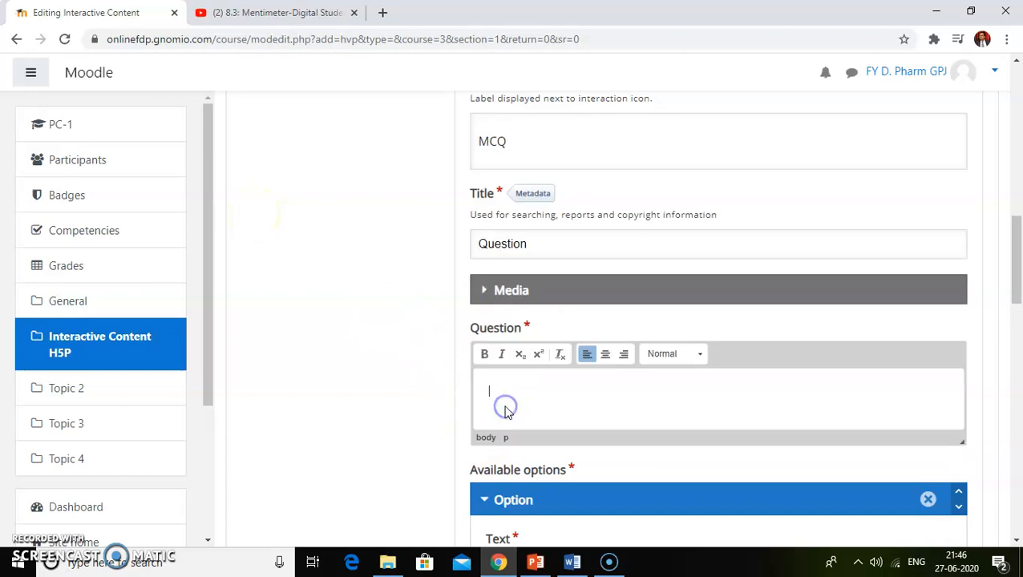
{"action": "left_click", "coordinate": [572, 562]}
{"action": "left_click_drag", "start_coordinate": [176, 377], "coordinate": [763, 392]}
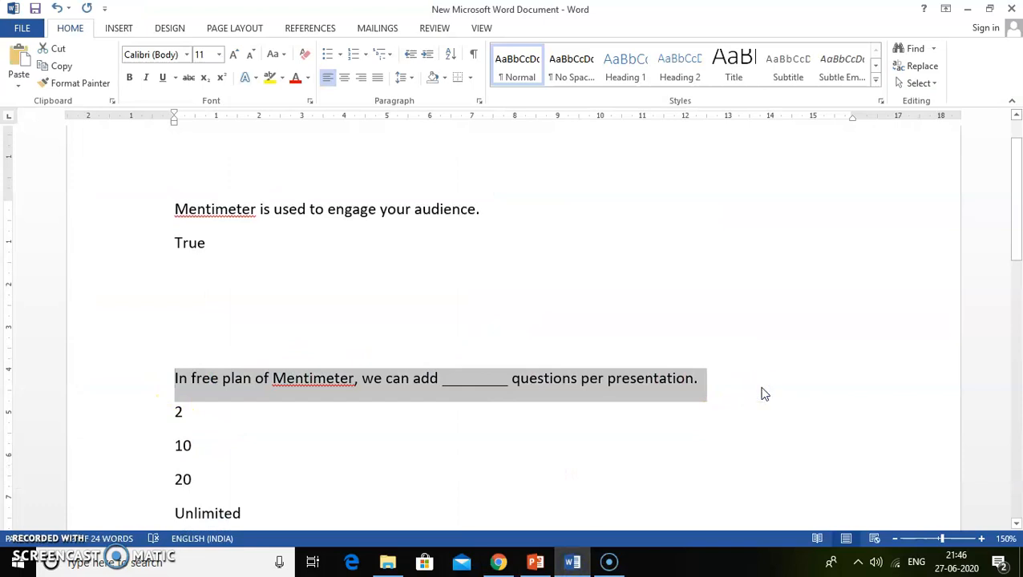
{"action": "key", "text": "alt+Tab"}
{"action": "left_click", "coordinate": [552, 413]}
{"action": "type", "text": "In free plan of Mentimeter, we can add ________ questions per presentation."}
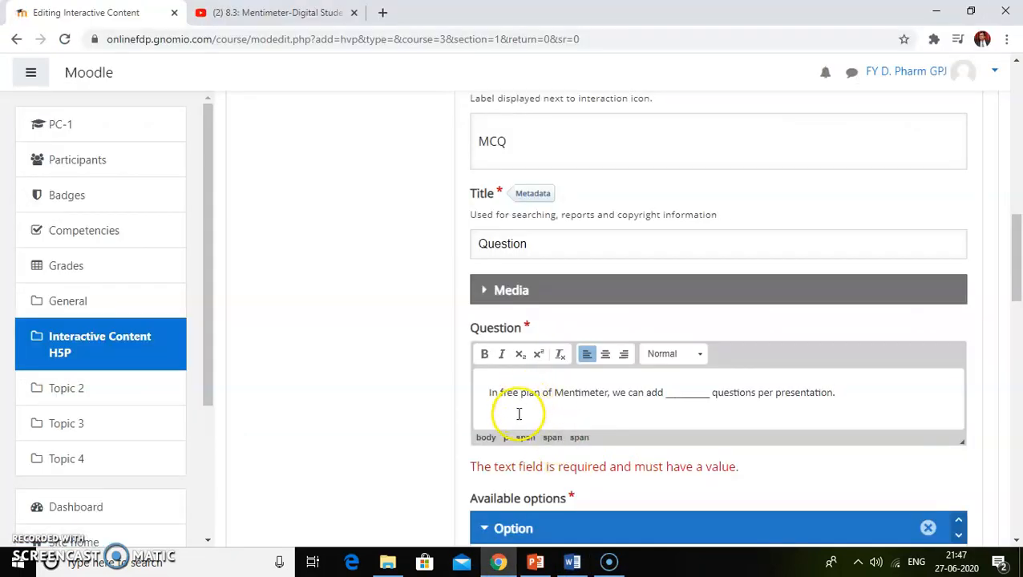
Step: Enter 2 as the first answer option, marked as correct, and 10 as the second option
{"action": "scroll", "coordinate": [520, 413], "scroll_direction": "down", "scroll_amount": 3}
{"action": "left_click", "coordinate": [513, 375]}
{"action": "type", "text": "2"}
{"action": "left_click", "coordinate": [490, 407]}
{"action": "scroll", "coordinate": [580, 402], "scroll_direction": "down", "scroll_amount": 4}
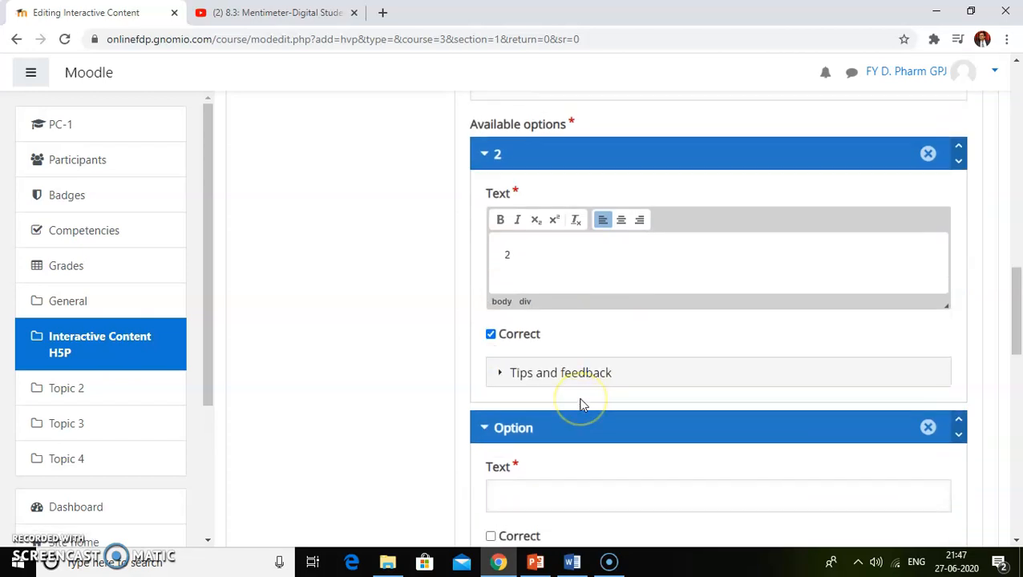
{"action": "left_click", "coordinate": [548, 347]}
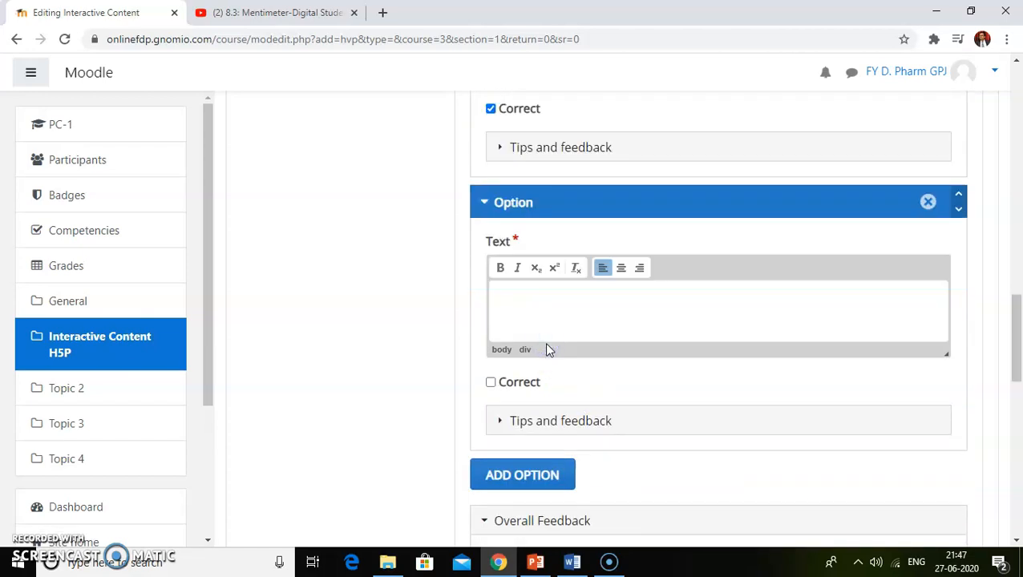
{"action": "type", "text": "10"}
{"action": "scroll", "coordinate": [546, 345], "scroll_direction": "down", "scroll_amount": 2}
Step: Add two more answer options with the texts 20 and Unlimited
{"action": "left_click", "coordinate": [546, 341]}
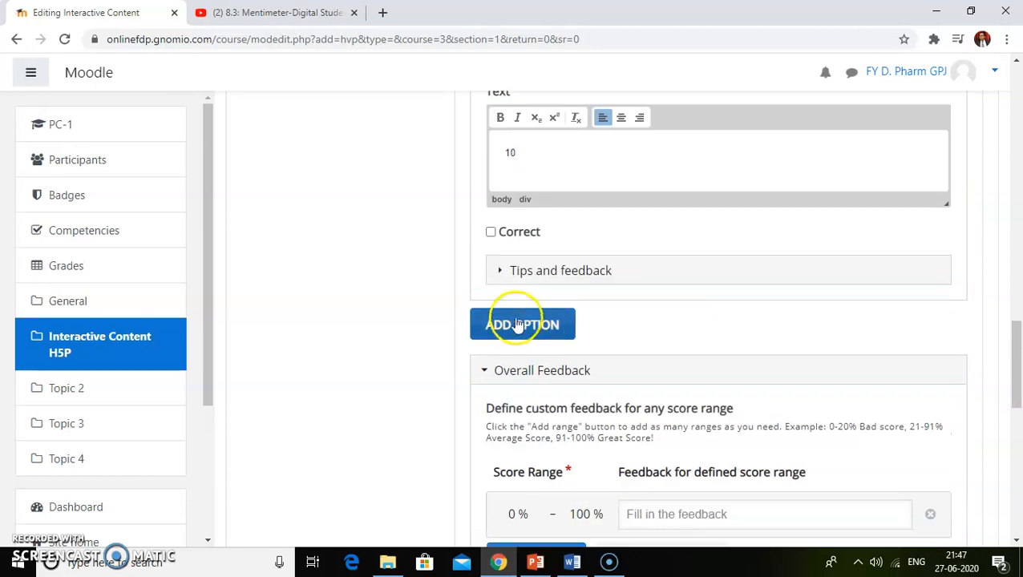
{"action": "left_click", "coordinate": [518, 393]}
{"action": "type", "text": "20"}
{"action": "scroll", "coordinate": [525, 391], "scroll_direction": "down", "scroll_amount": 2}
{"action": "left_click", "coordinate": [526, 378]}
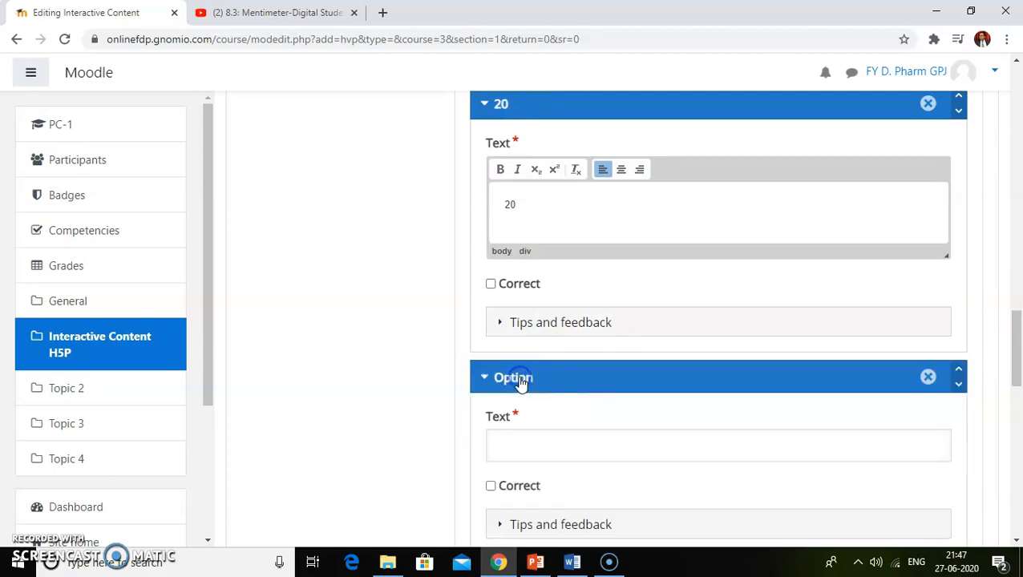
{"action": "left_click", "coordinate": [520, 446]}
{"action": "type", "text": "Unlimited"}
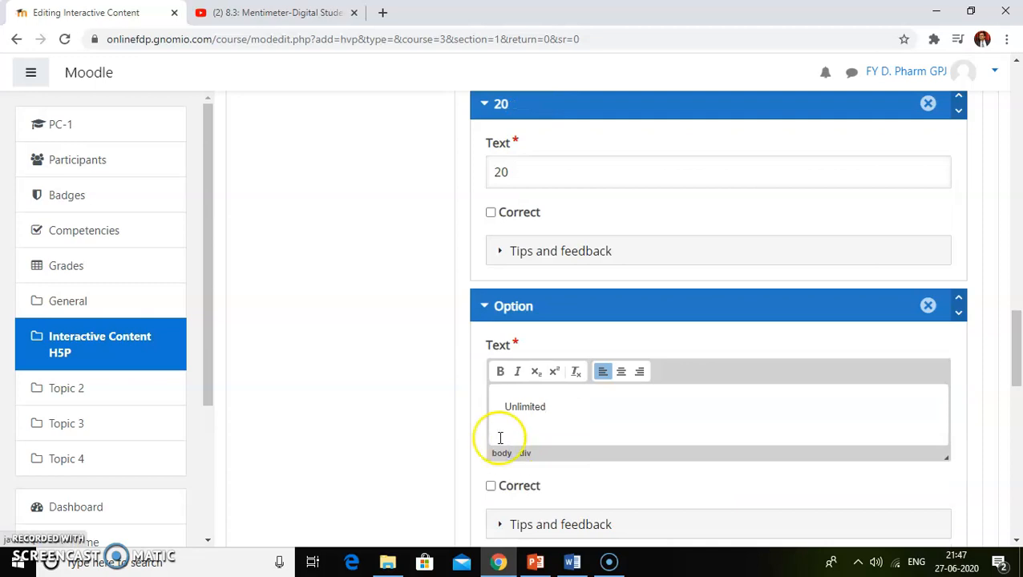
Step: Leave the overall feedback empty and enable the confirmation dialog on "Check" in the question's behavioural settings
{"action": "scroll", "coordinate": [445, 426], "scroll_direction": "down", "scroll_amount": 2}
{"action": "scroll", "coordinate": [433, 413], "scroll_direction": "down", "scroll_amount": 2}
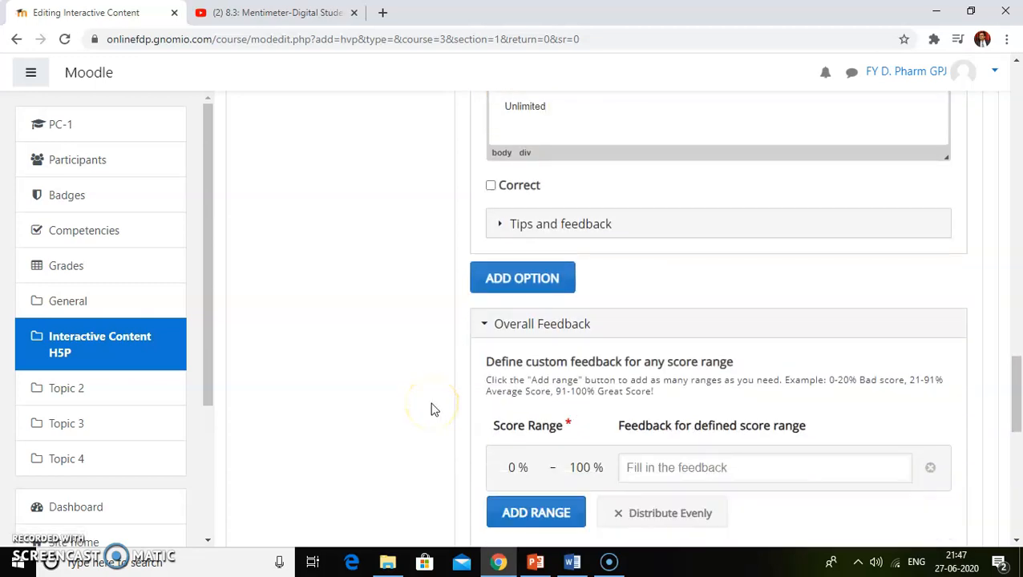
{"action": "scroll", "coordinate": [433, 410], "scroll_direction": "down", "scroll_amount": 2}
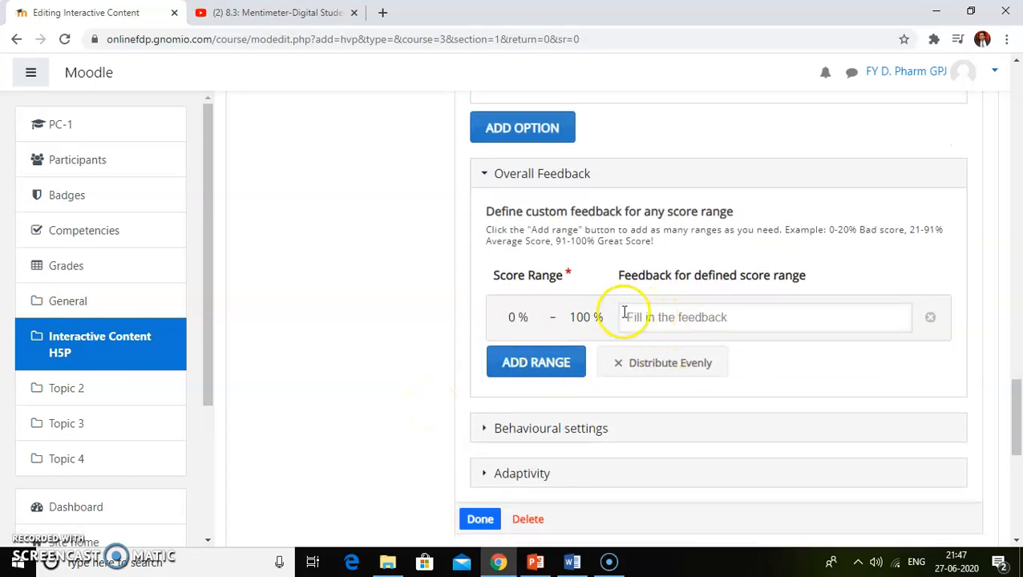
{"action": "left_click", "coordinate": [673, 318]}
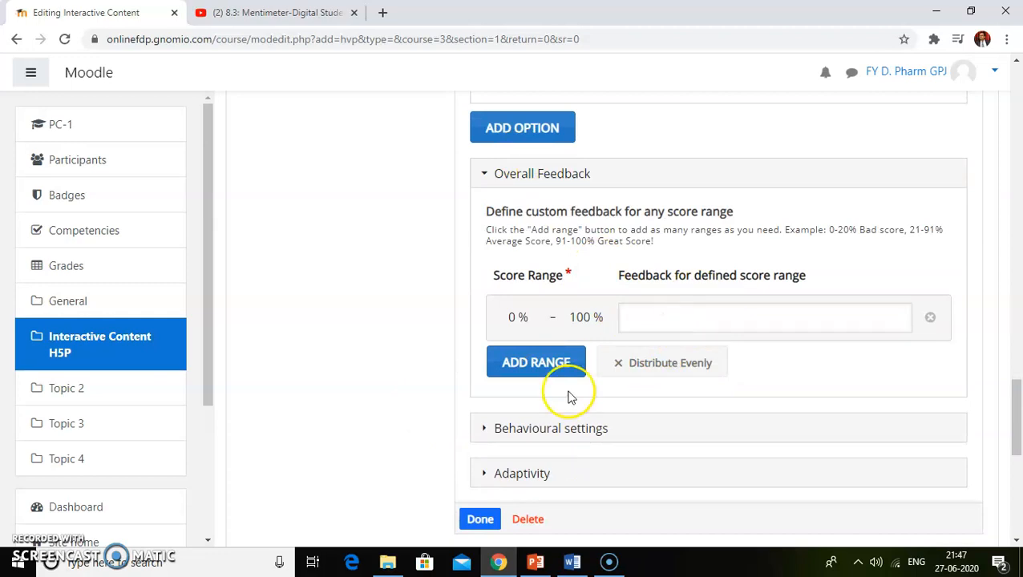
{"action": "scroll", "coordinate": [548, 418], "scroll_direction": "down", "scroll_amount": 1}
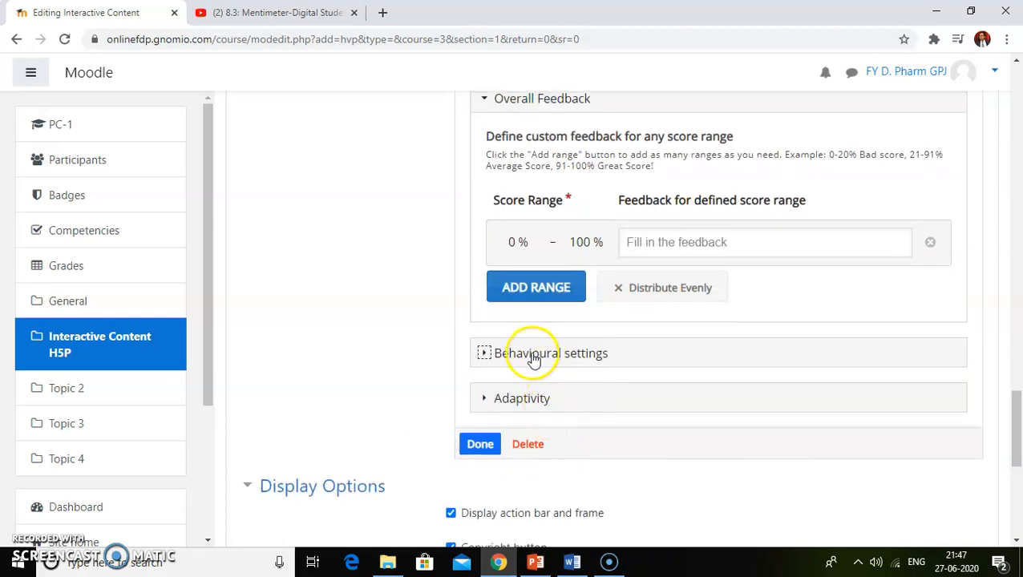
{"action": "left_click", "coordinate": [534, 360]}
{"action": "scroll", "coordinate": [533, 359], "scroll_direction": "down", "scroll_amount": 2}
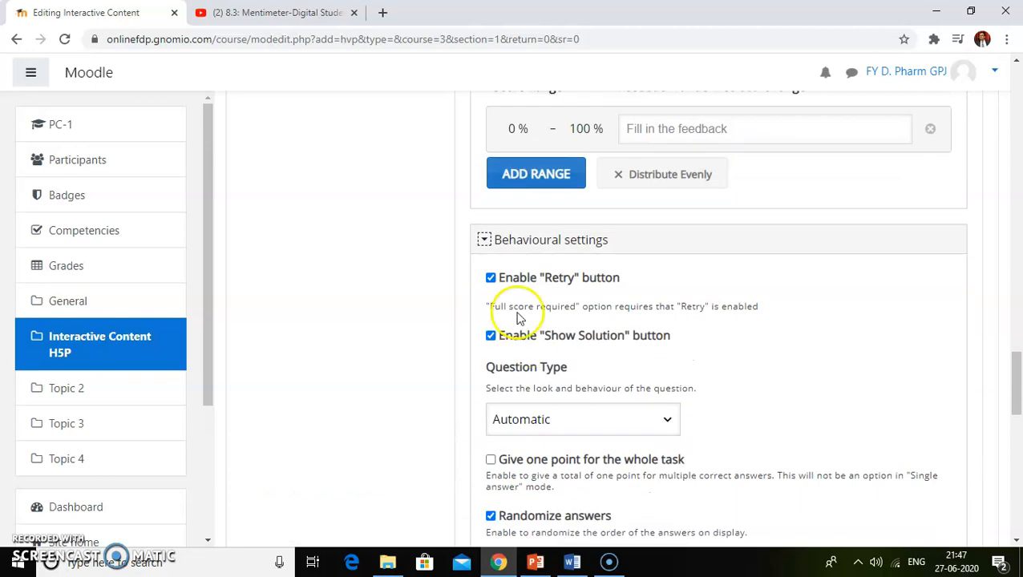
{"action": "left_click", "coordinate": [491, 236]}
{"action": "scroll", "coordinate": [560, 337], "scroll_direction": "down", "scroll_amount": 3}
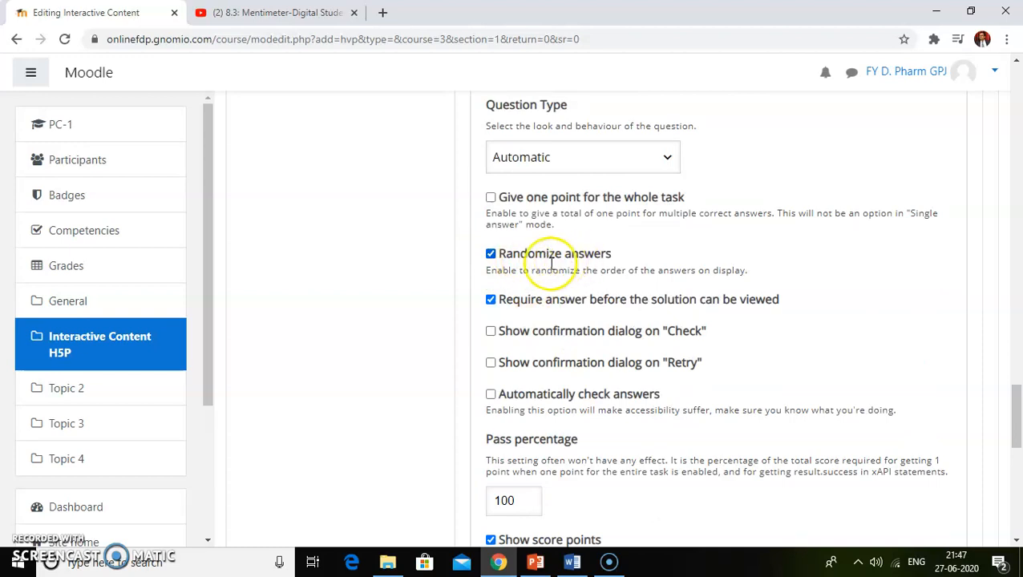
{"action": "scroll", "coordinate": [562, 345], "scroll_direction": "down", "scroll_amount": 1}
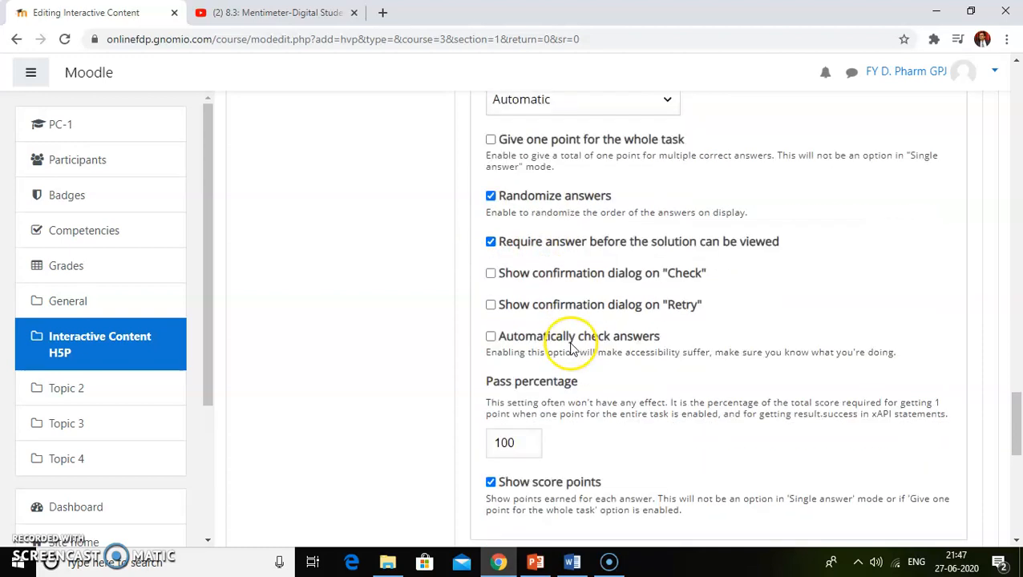
{"action": "left_click", "coordinate": [491, 257]}
{"action": "scroll", "coordinate": [583, 366], "scroll_direction": "down", "scroll_amount": 1}
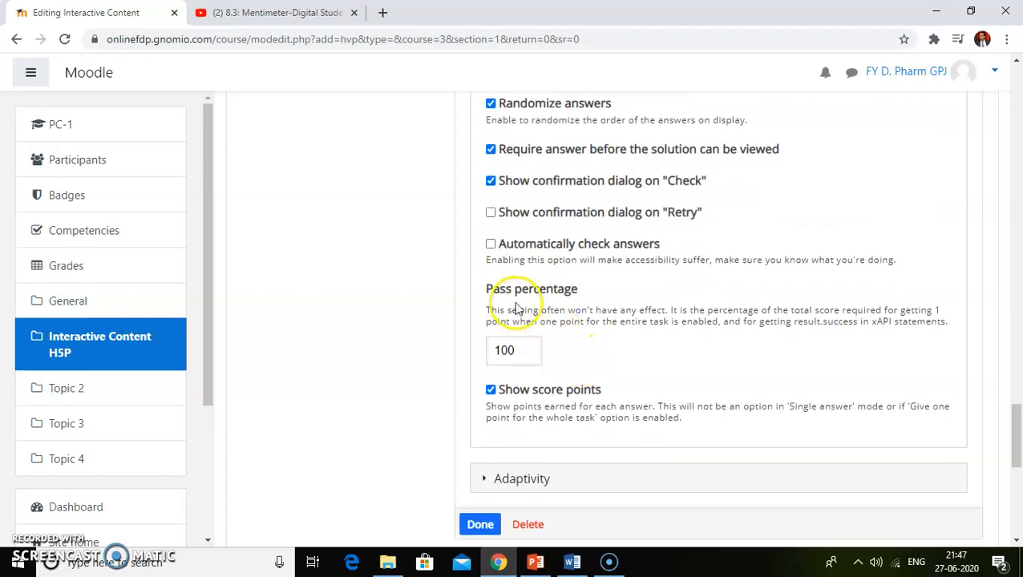
Step: Require full score for the multiple choice task before proceeding and save the interaction onto the video
{"action": "scroll", "coordinate": [576, 370], "scroll_direction": "down", "scroll_amount": 1}
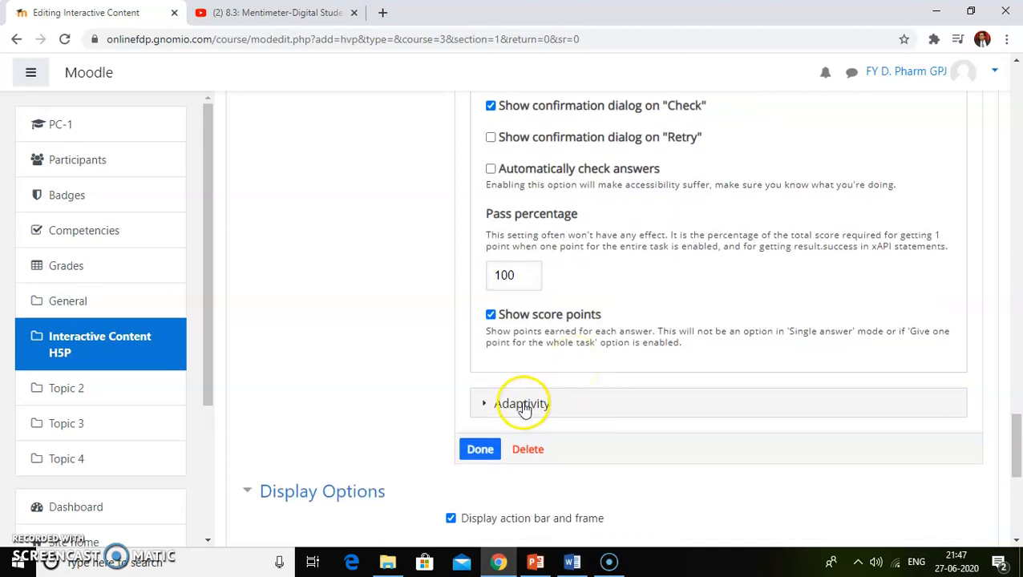
{"action": "left_click", "coordinate": [523, 405]}
{"action": "scroll", "coordinate": [523, 407], "scroll_direction": "down", "scroll_amount": 2}
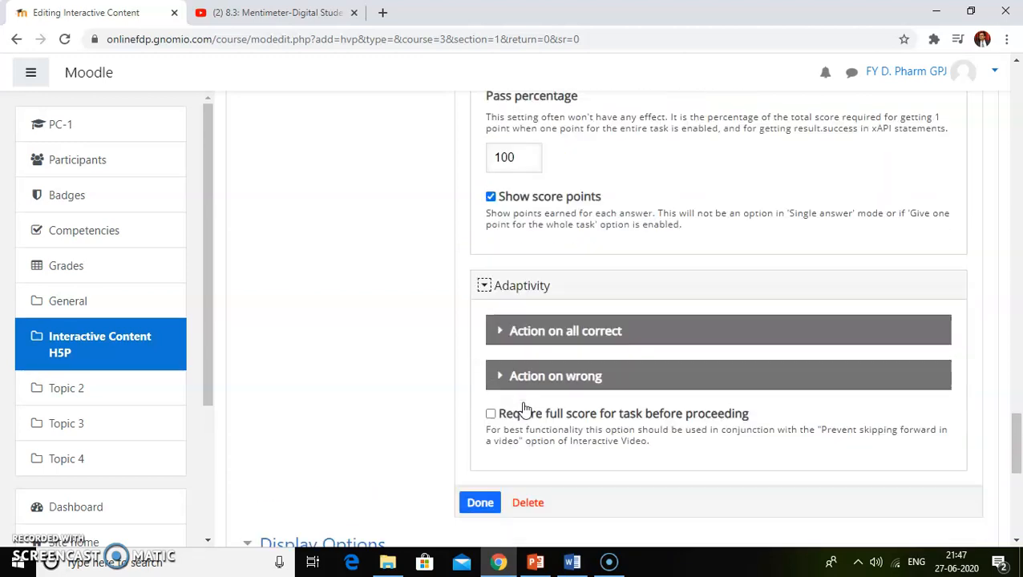
{"action": "left_click", "coordinate": [490, 383]}
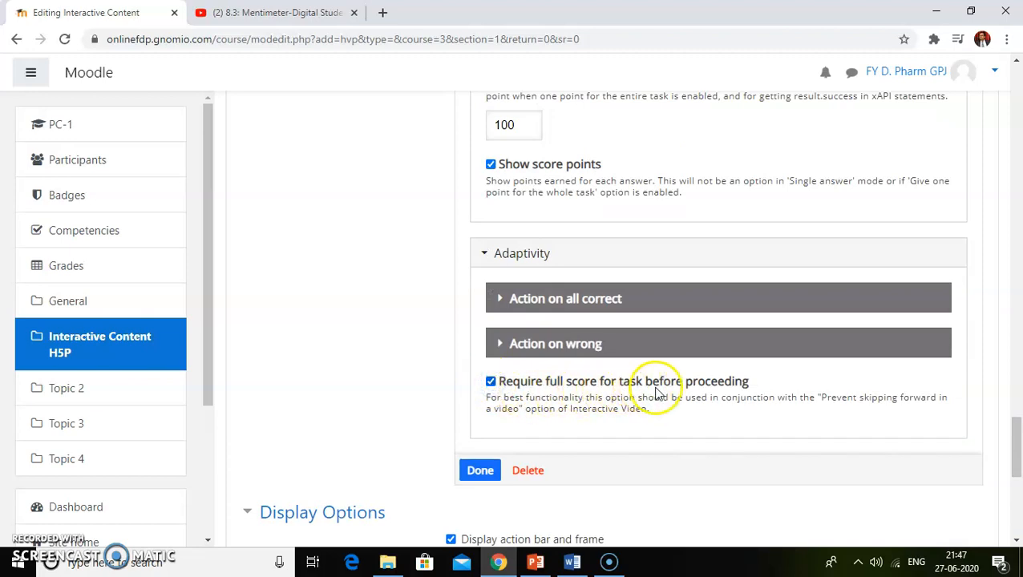
{"action": "left_click", "coordinate": [480, 472]}
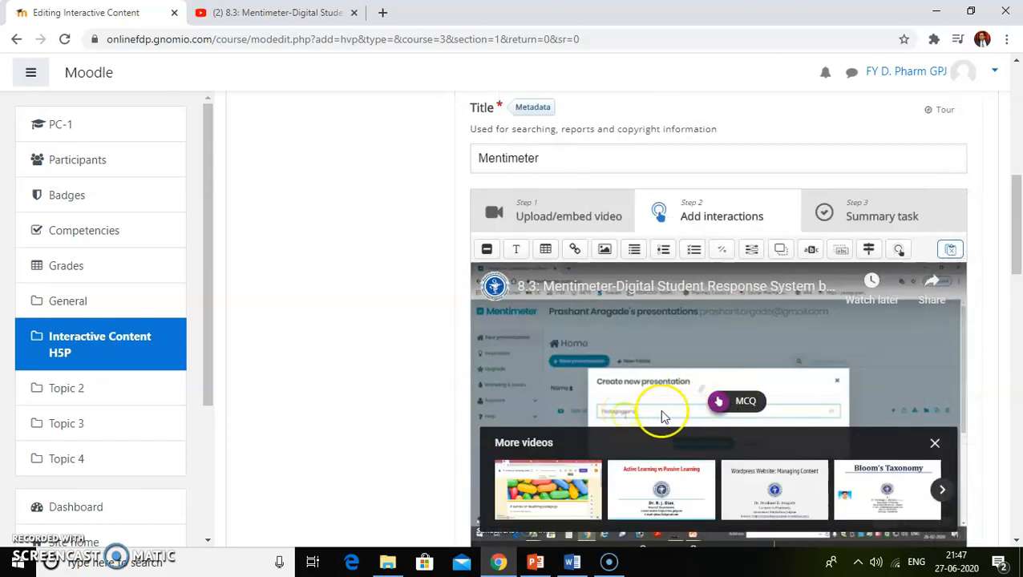
Step: Open the summary task of the interactive video and remove its default set of statements
{"action": "scroll", "coordinate": [629, 418], "scroll_direction": "down", "scroll_amount": 1}
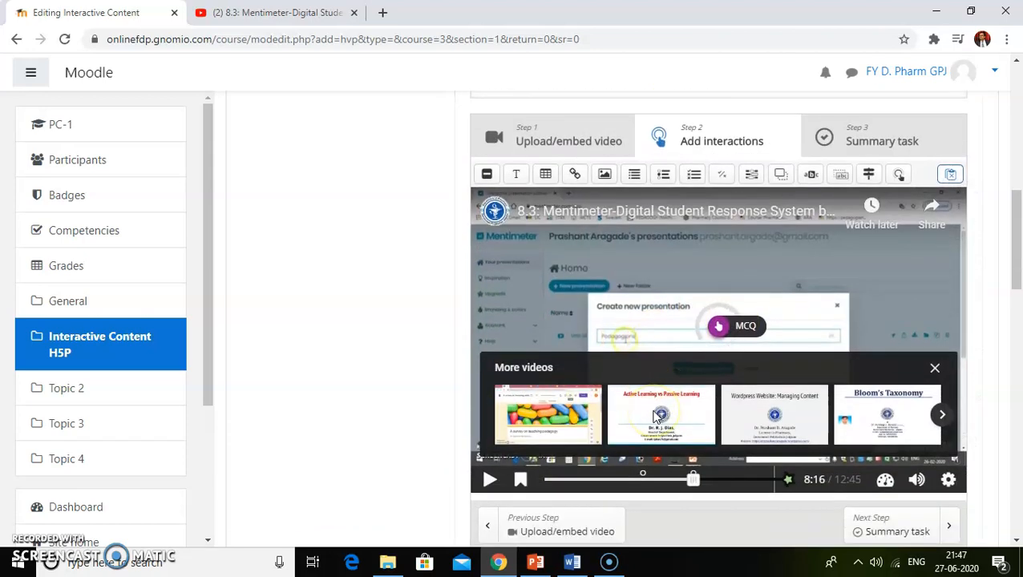
{"action": "left_click", "coordinate": [860, 134]}
{"action": "left_click_drag", "start_coordinate": [535, 231], "coordinate": [511, 231]}
{"action": "key", "text": "BackSpace"}
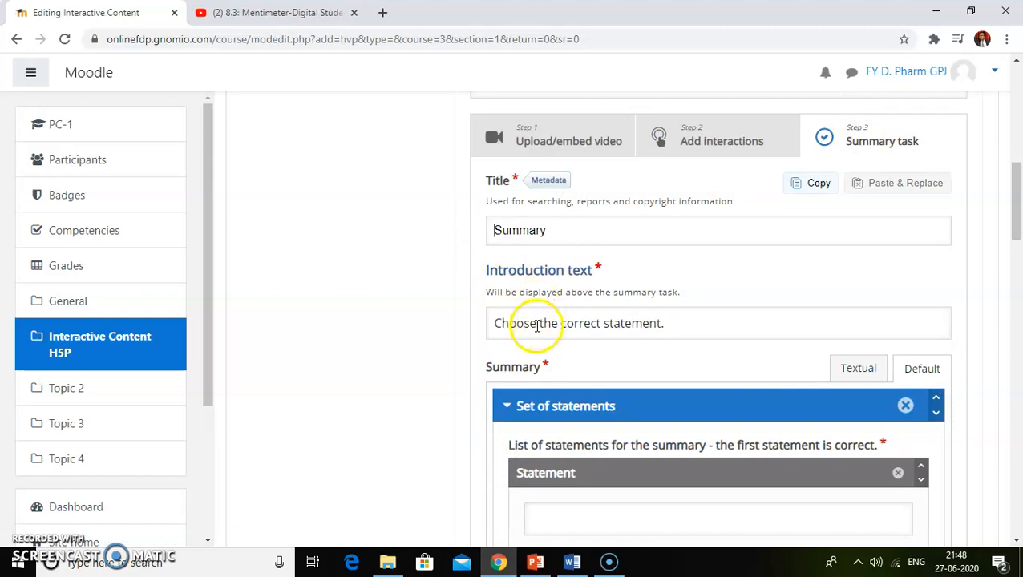
{"action": "left_click", "coordinate": [671, 323]}
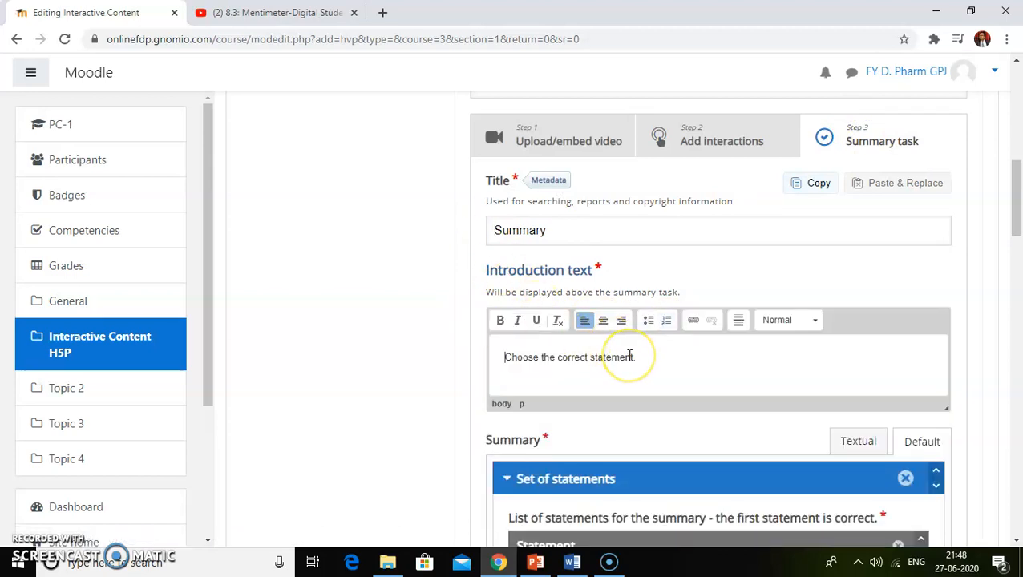
{"action": "scroll", "coordinate": [630, 356], "scroll_direction": "down", "scroll_amount": 3}
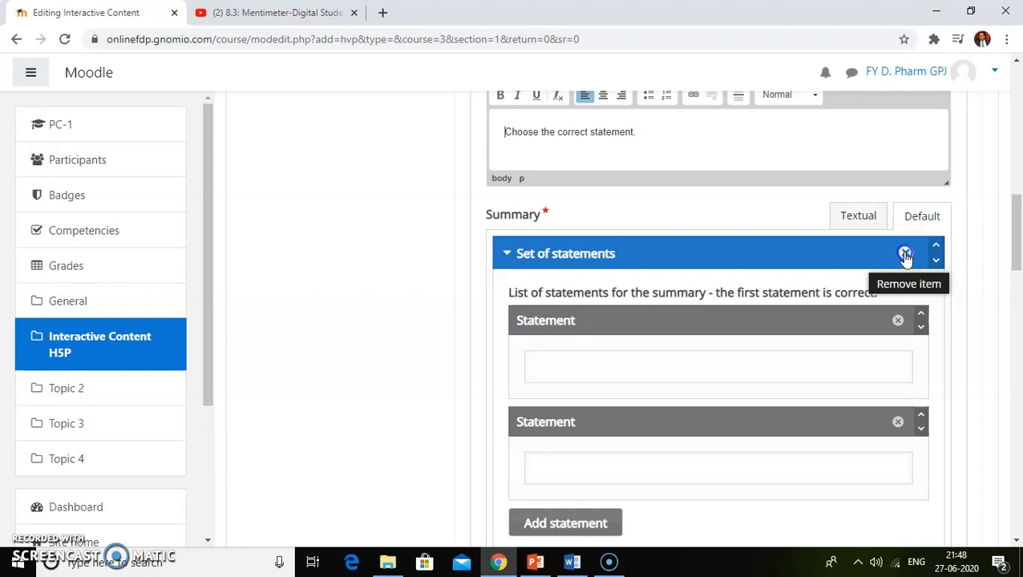
{"action": "left_click", "coordinate": [906, 255]}
{"action": "left_click", "coordinate": [802, 375]}
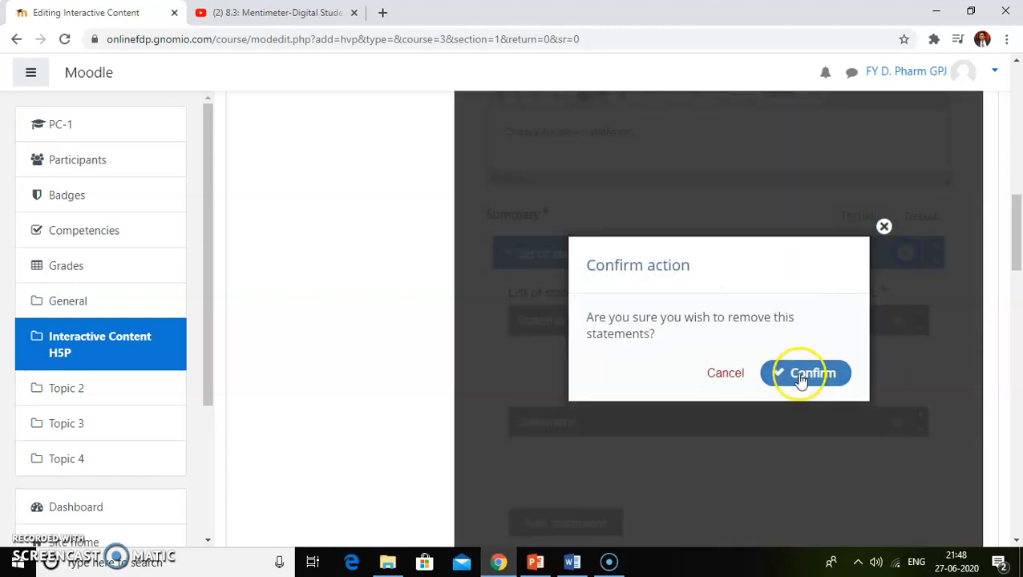
{"action": "scroll", "coordinate": [722, 359], "scroll_direction": "up", "scroll_amount": 1}
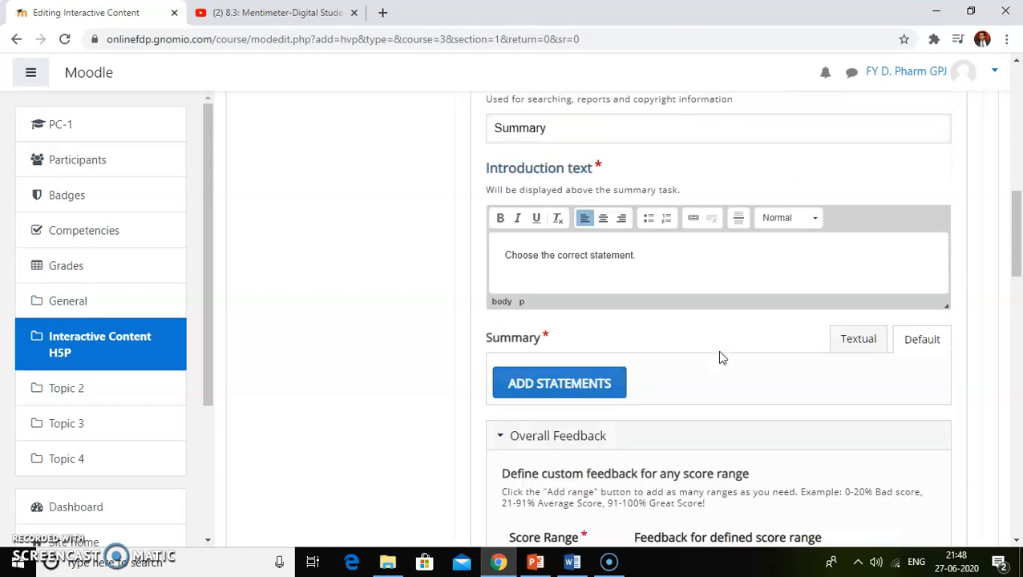
Step: Set the activity's grade to pass to 1 and its maximum grade to 2
{"action": "scroll", "coordinate": [719, 358], "scroll_direction": "down", "scroll_amount": 7}
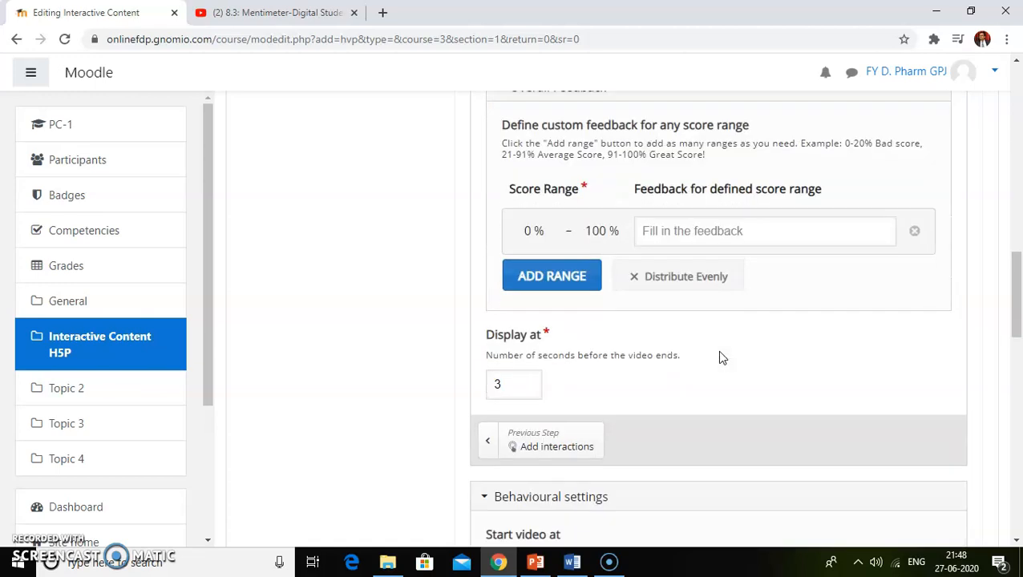
{"action": "scroll", "coordinate": [719, 357], "scroll_direction": "down", "scroll_amount": 6}
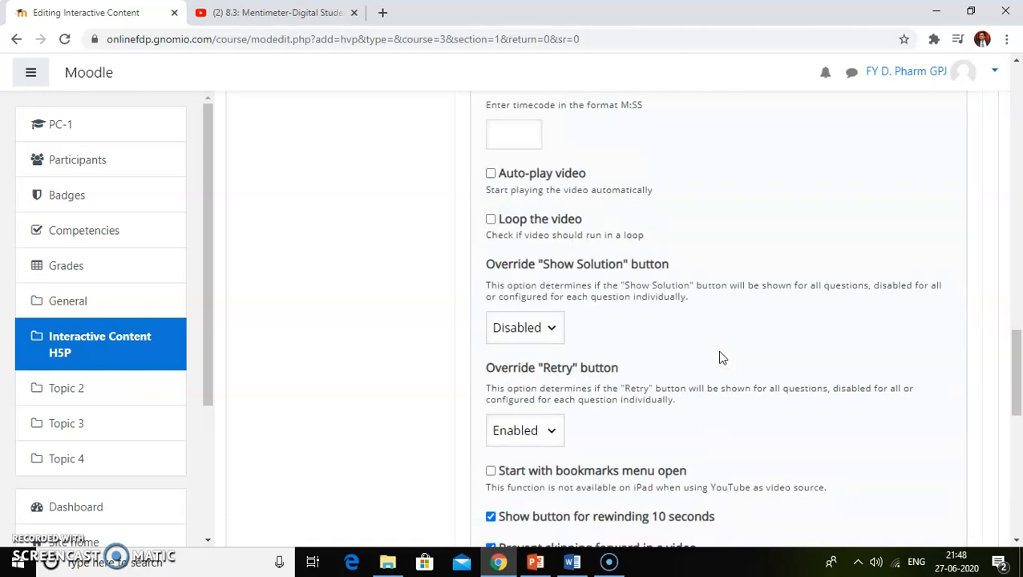
{"action": "scroll", "coordinate": [720, 358], "scroll_direction": "up", "scroll_amount": 15}
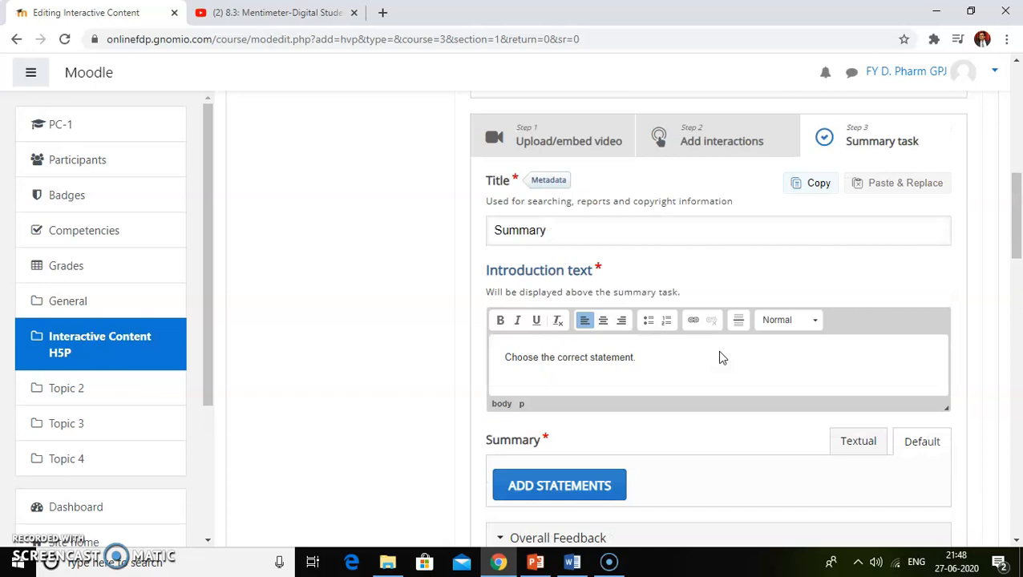
{"action": "scroll", "coordinate": [721, 352], "scroll_direction": "down", "scroll_amount": 15}
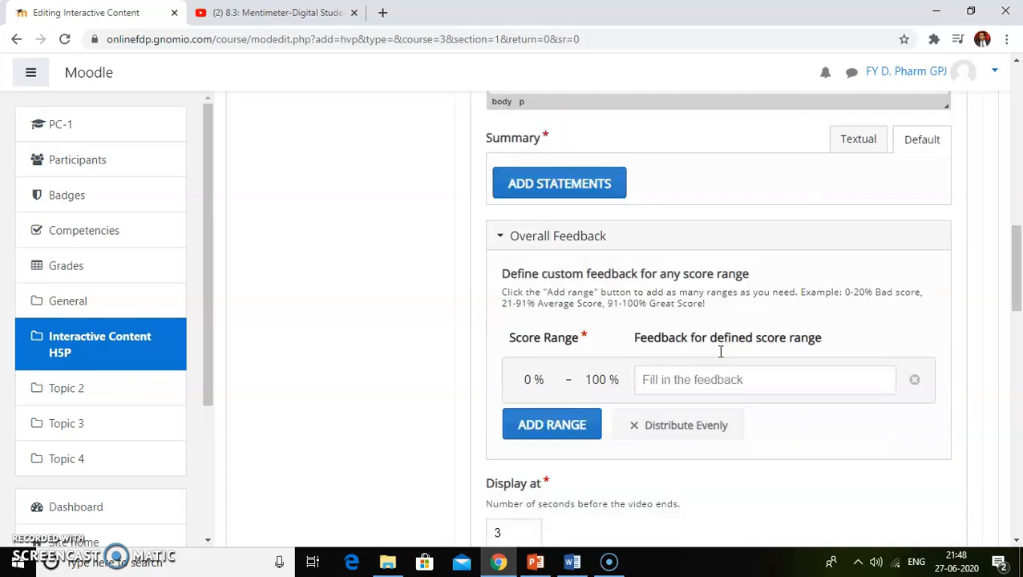
{"action": "scroll", "coordinate": [721, 352], "scroll_direction": "down", "scroll_amount": 2}
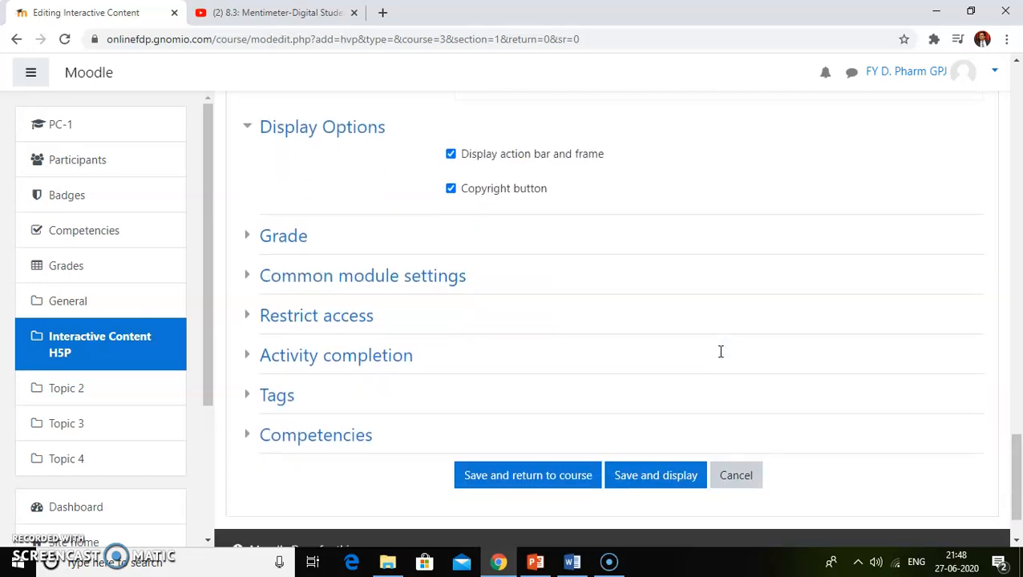
{"action": "left_click", "coordinate": [285, 235]}
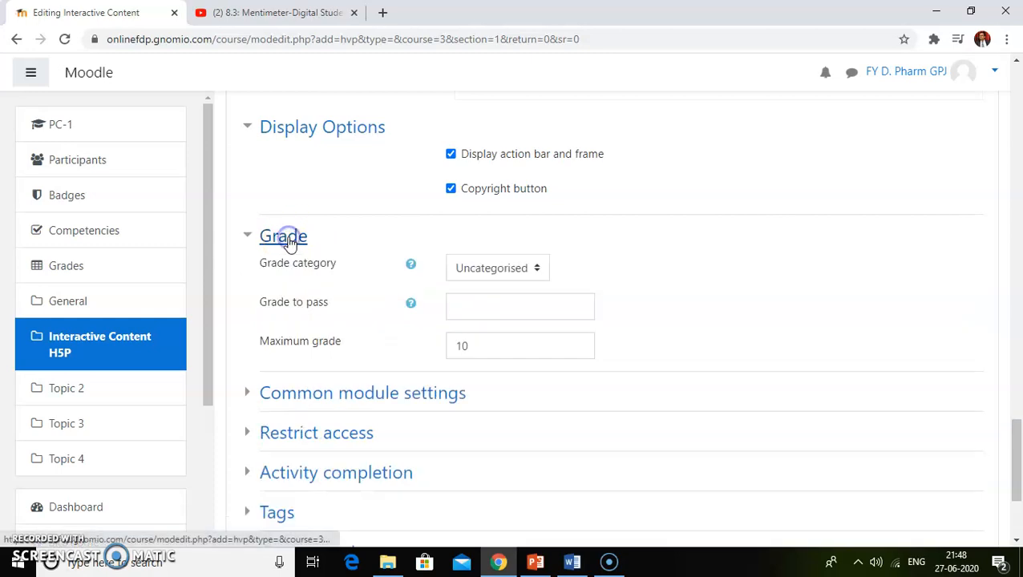
{"action": "left_click", "coordinate": [508, 308]}
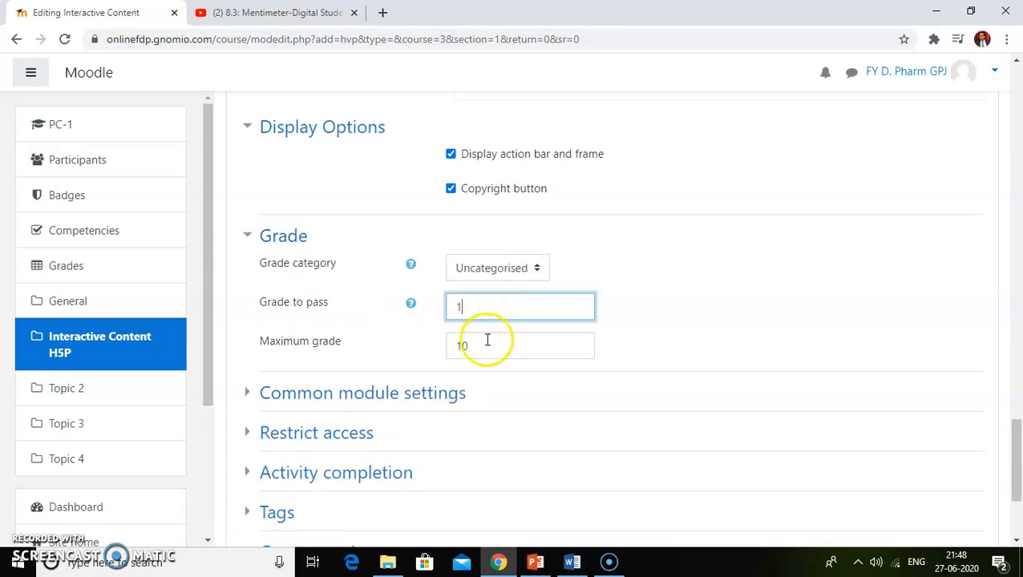
{"action": "left_click_drag", "start_coordinate": [475, 346], "coordinate": [449, 346]}
{"action": "type", "text": "2"}
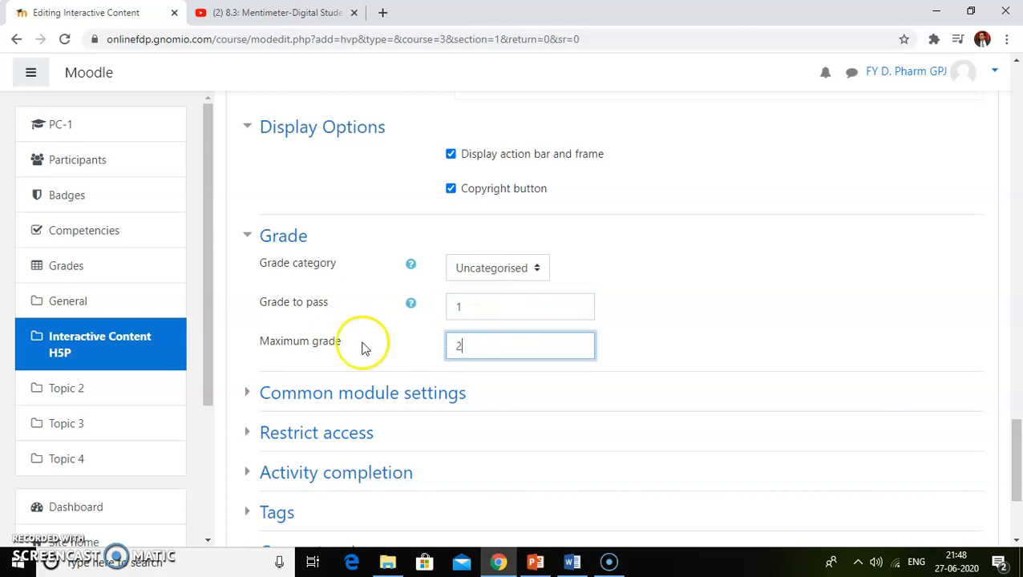
Step: Set completion tracking to show the activity as complete when conditions are met, and require students to receive a grade
{"action": "scroll", "coordinate": [477, 345], "scroll_direction": "down", "scroll_amount": 3}
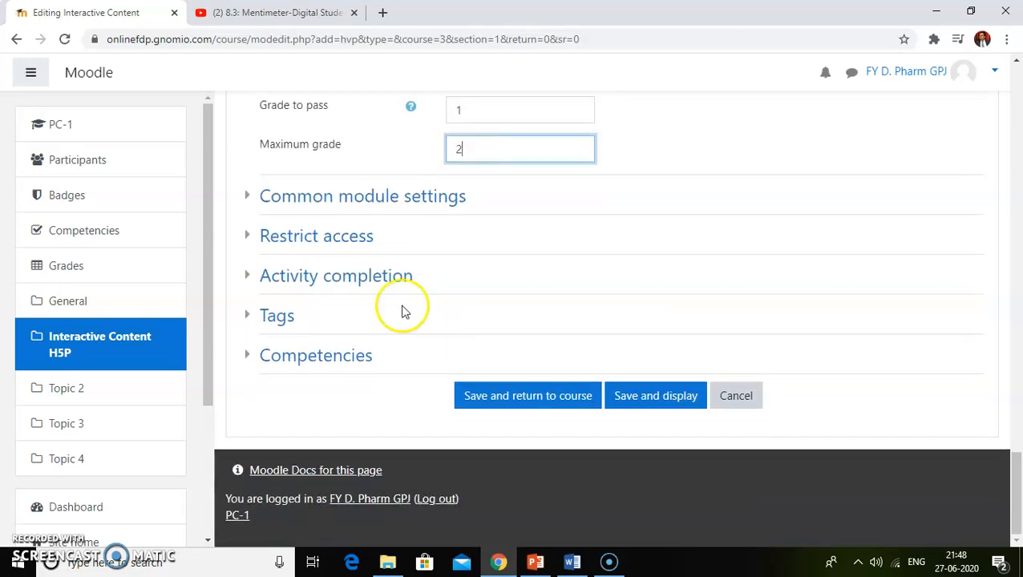
{"action": "left_click", "coordinate": [320, 237]}
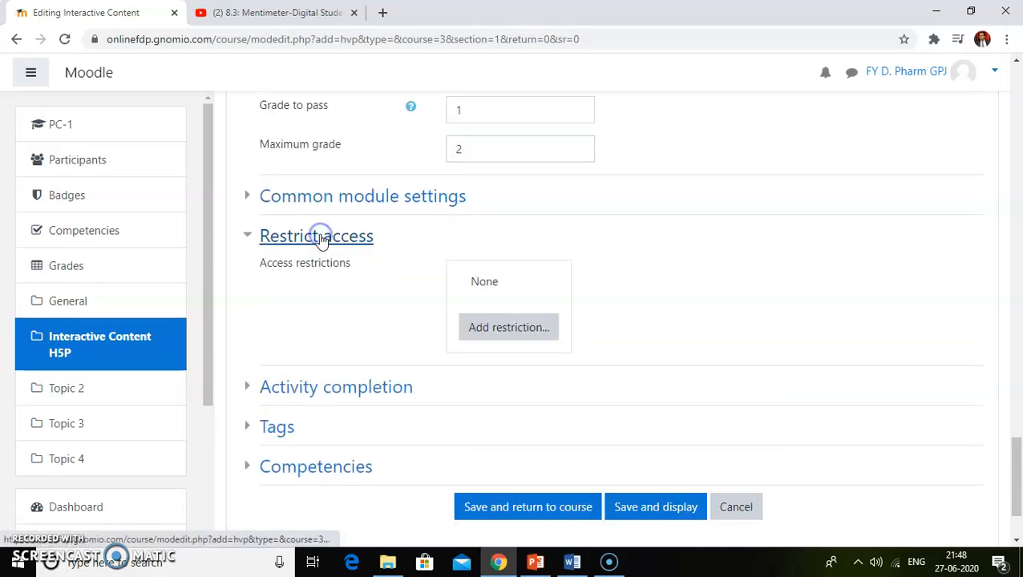
{"action": "left_click", "coordinate": [313, 388]}
{"action": "scroll", "coordinate": [312, 396], "scroll_direction": "down", "scroll_amount": 1}
{"action": "scroll", "coordinate": [312, 396], "scroll_direction": "down", "scroll_amount": 3}
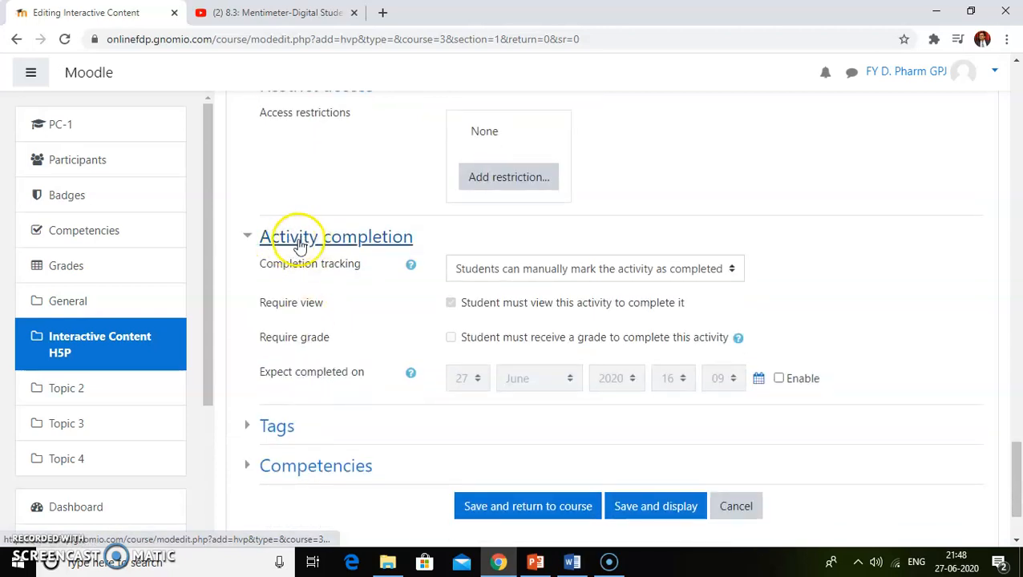
{"action": "left_click", "coordinate": [542, 279]}
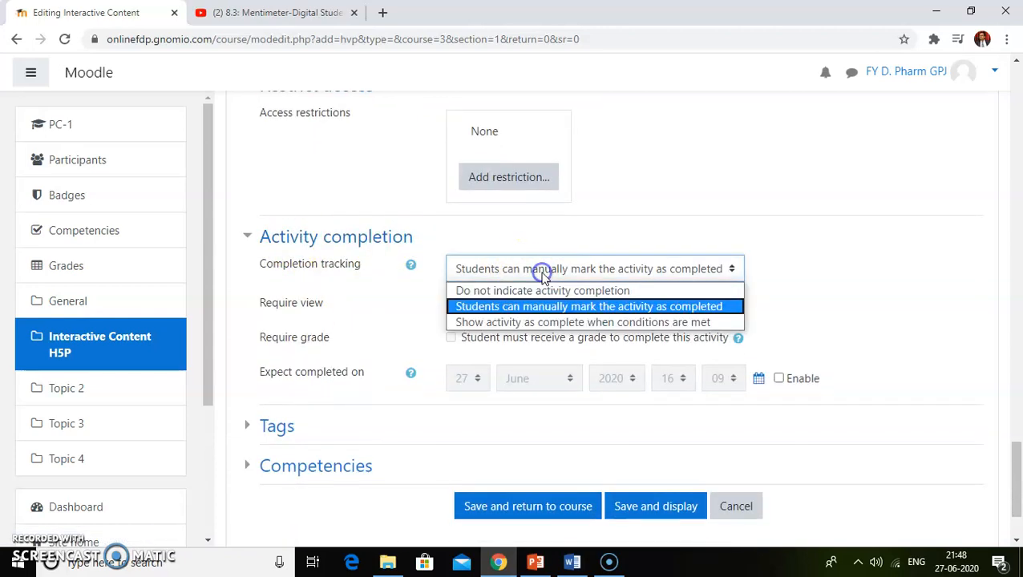
{"action": "left_click", "coordinate": [548, 323]}
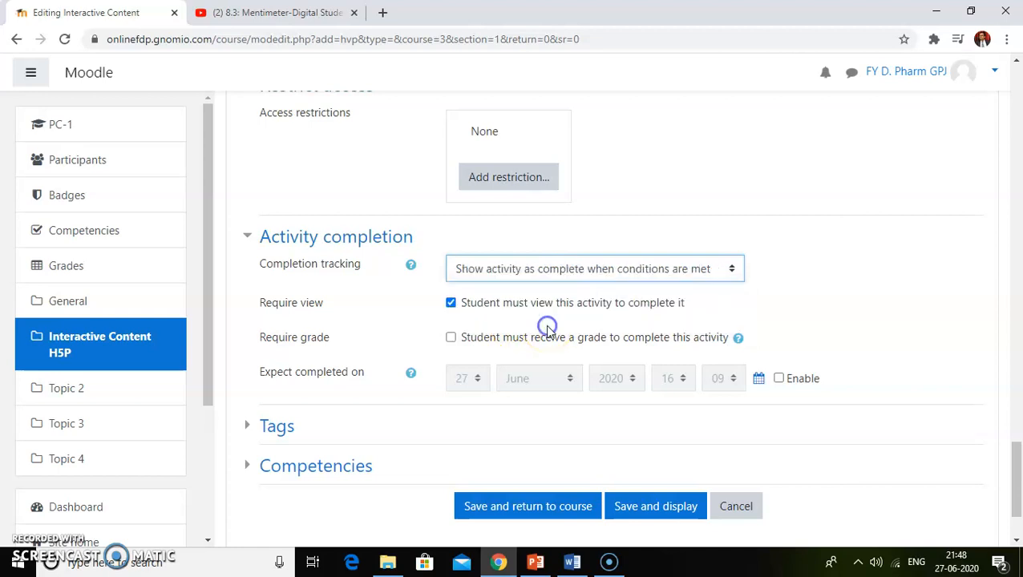
{"action": "left_click", "coordinate": [451, 338]}
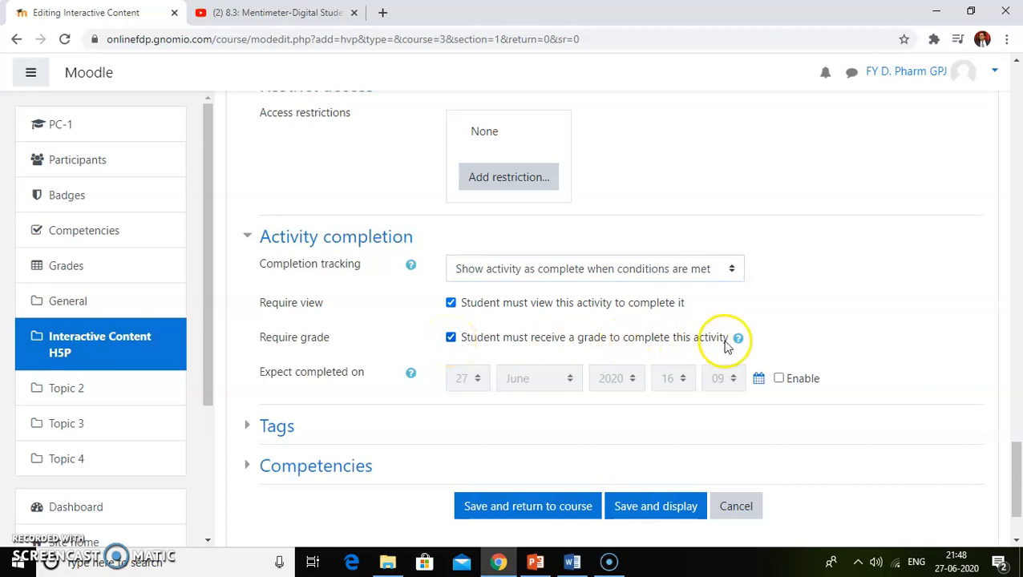
Step: Save and display the activity, and pause the interactive video a few seconds into playback
{"action": "scroll", "coordinate": [370, 353], "scroll_direction": "down", "scroll_amount": 2}
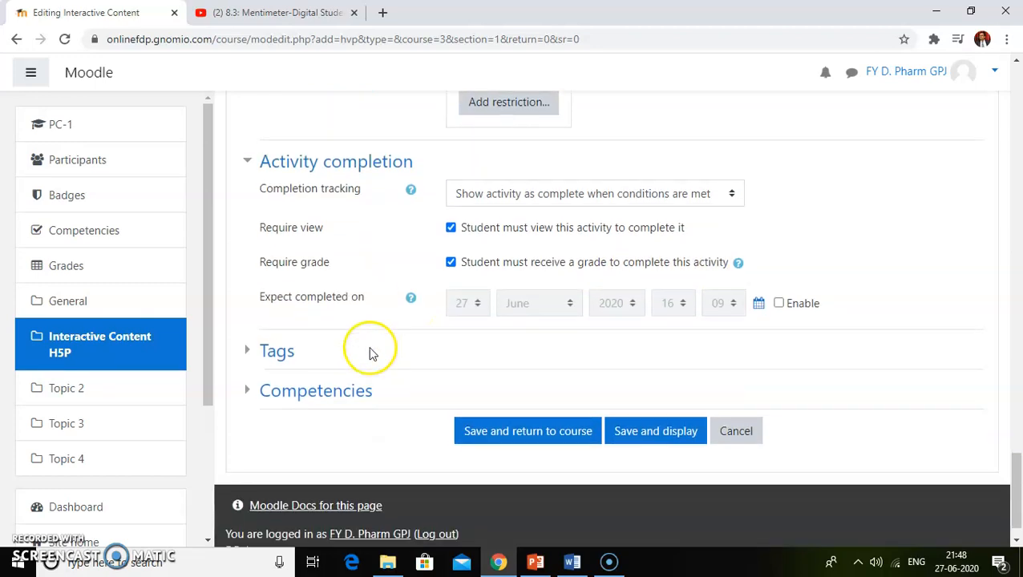
{"action": "left_click", "coordinate": [635, 435]}
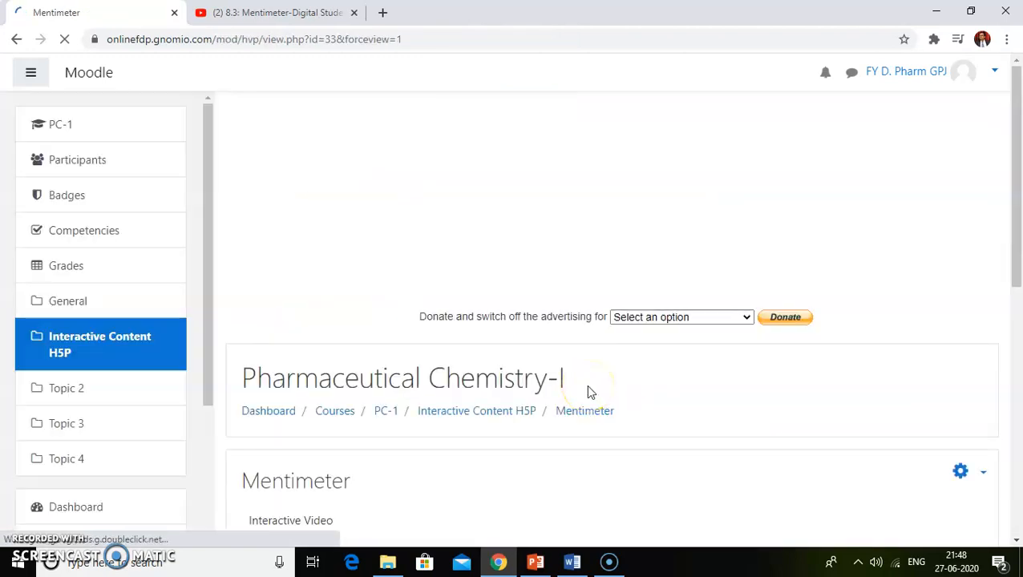
{"action": "scroll", "coordinate": [588, 391], "scroll_direction": "down", "scroll_amount": 4}
{"action": "scroll", "coordinate": [588, 392], "scroll_direction": "down", "scroll_amount": 3}
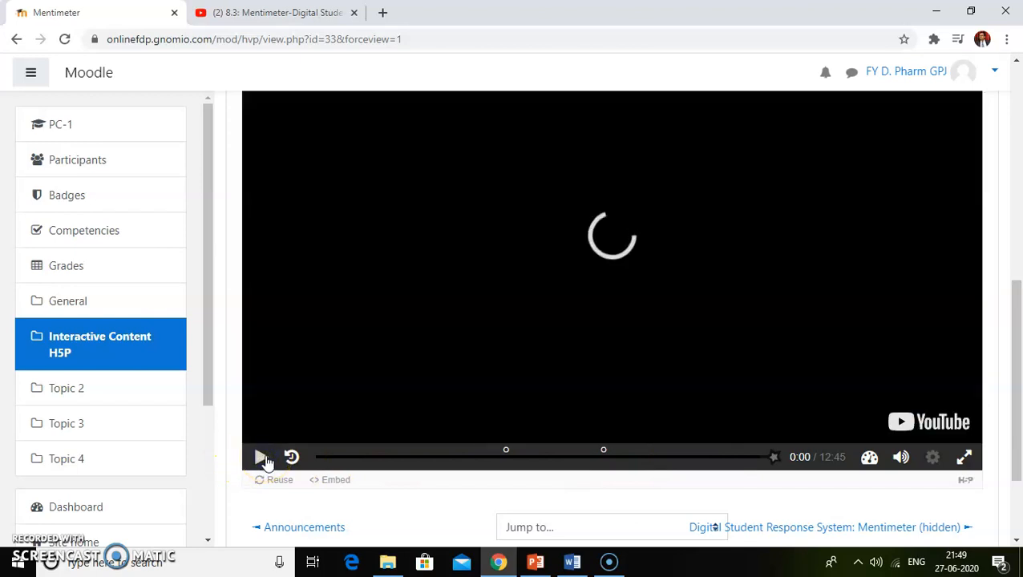
{"action": "left_click", "coordinate": [505, 455]}
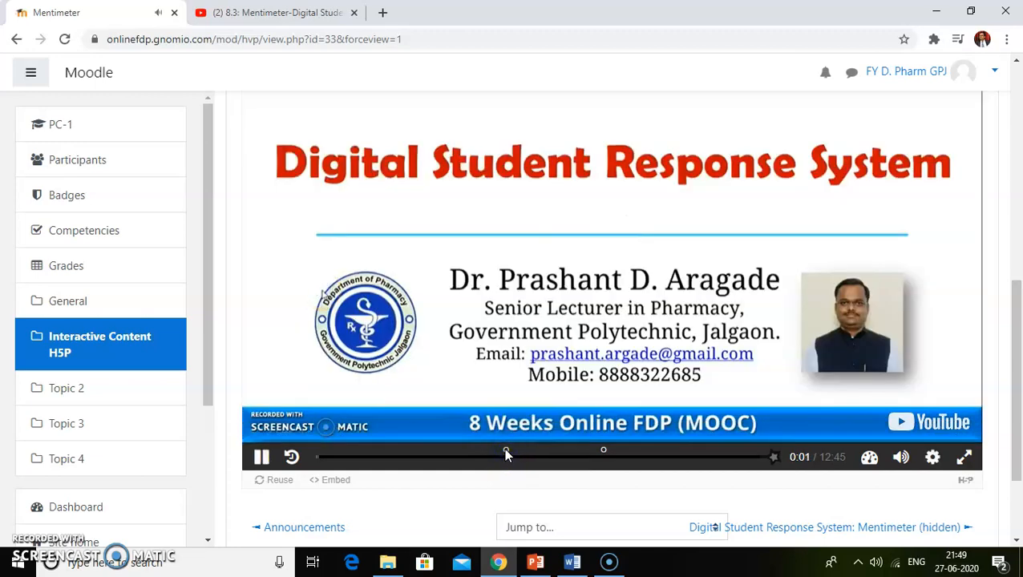
{"action": "left_click", "coordinate": [263, 458]}
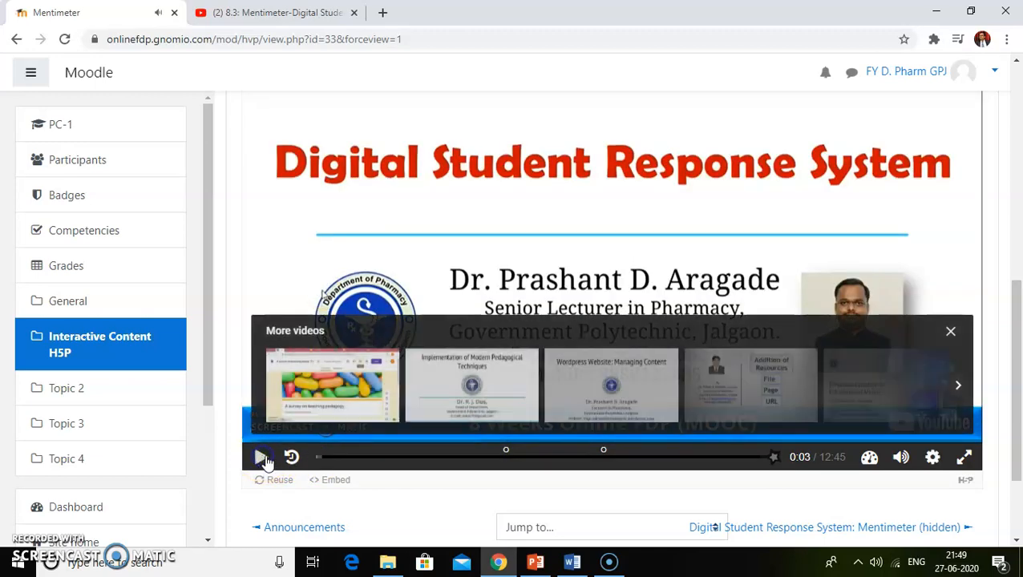